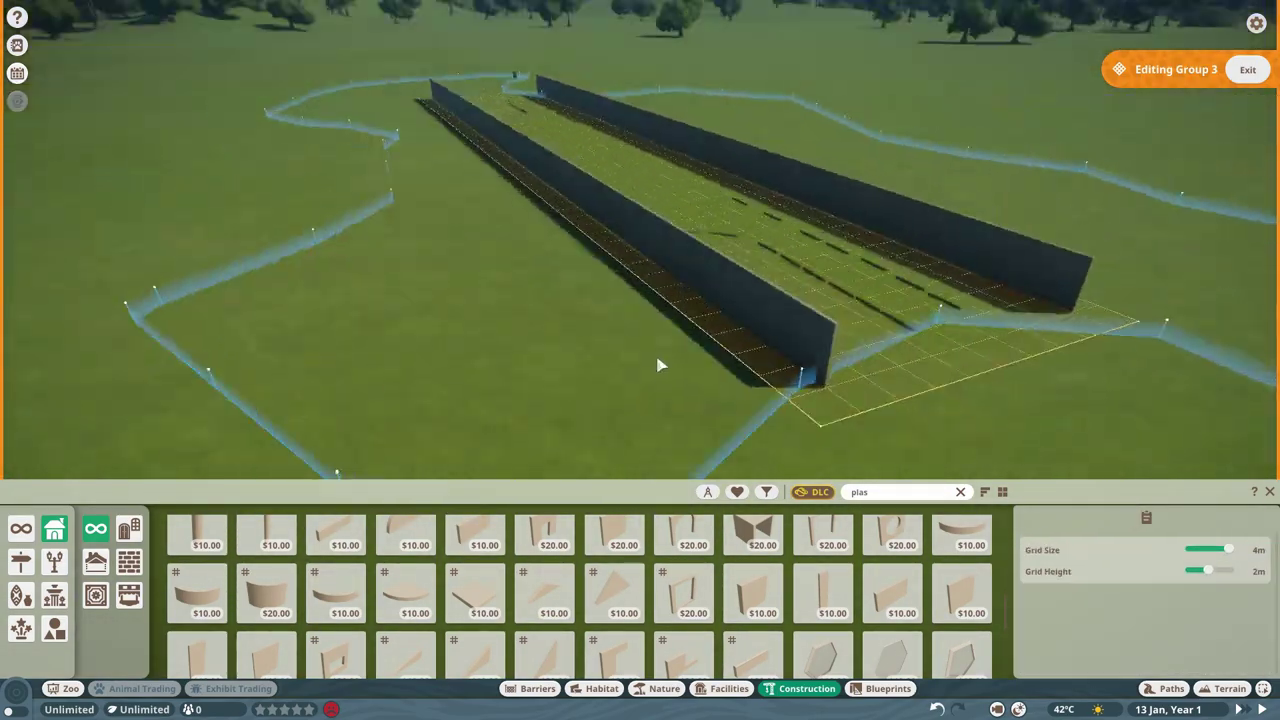
- Roof the two plaster walls with a flat plaster slab, select all pieces and finish group editing
{"action": "left_click", "coordinate": [475, 615]}
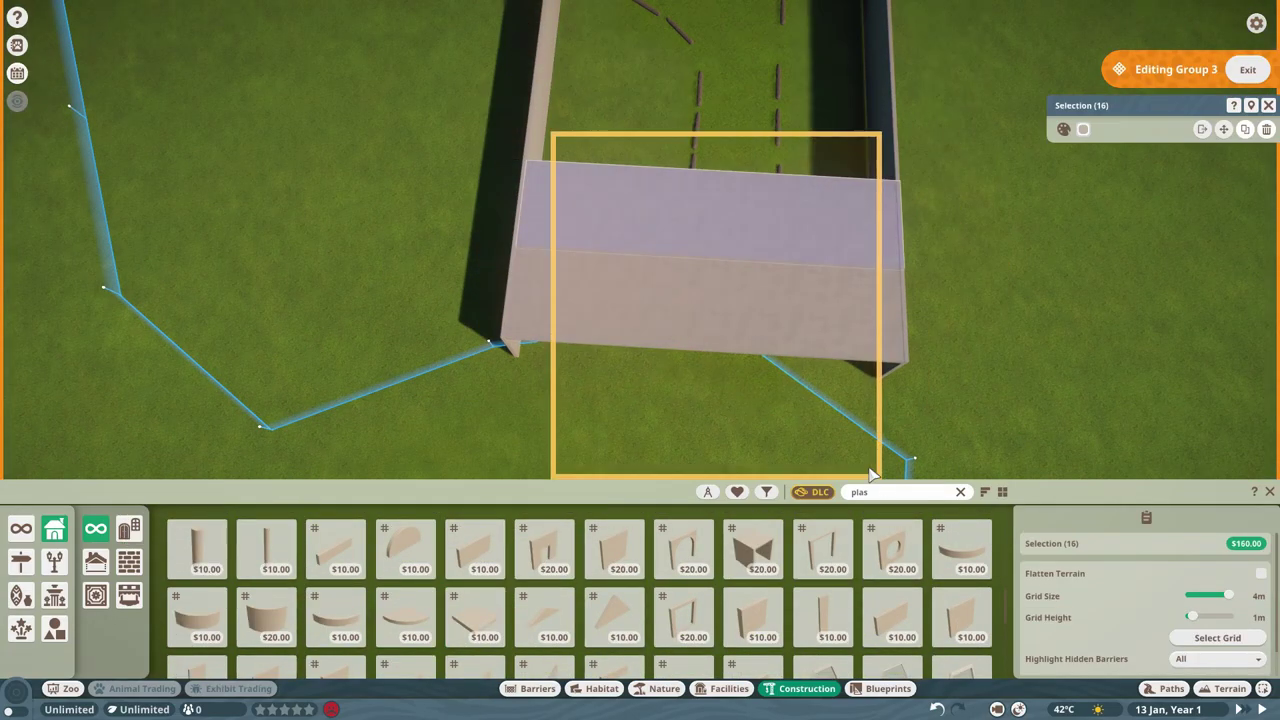
{"action": "left_click_drag", "start_coordinate": [870, 475], "coordinate": [870, 475]}
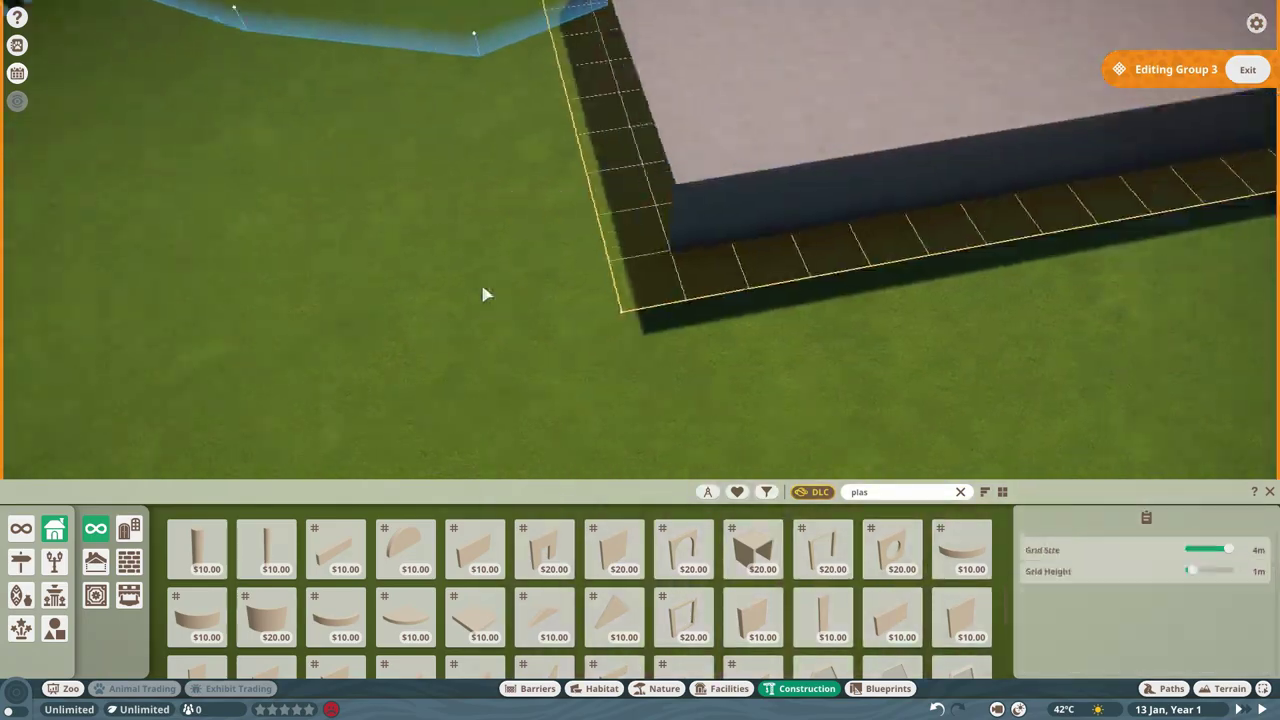
{"action": "key", "text": "Escape"}
{"action": "key", "text": "Escape"}
{"action": "key", "text": "t"}
- Stamp raised 20m terrain blocks beside and around the plaster tunnel box
{"action": "left_click", "coordinate": [974, 544]}
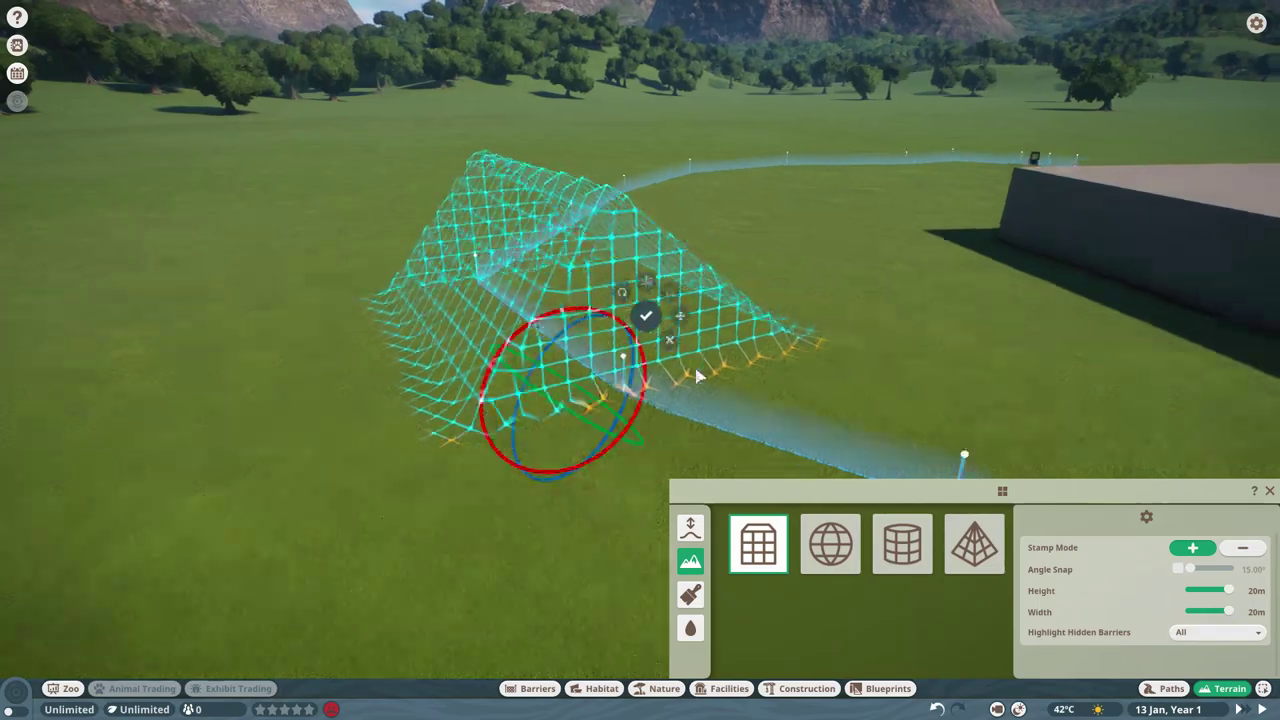
{"action": "left_click", "coordinate": [697, 376]}
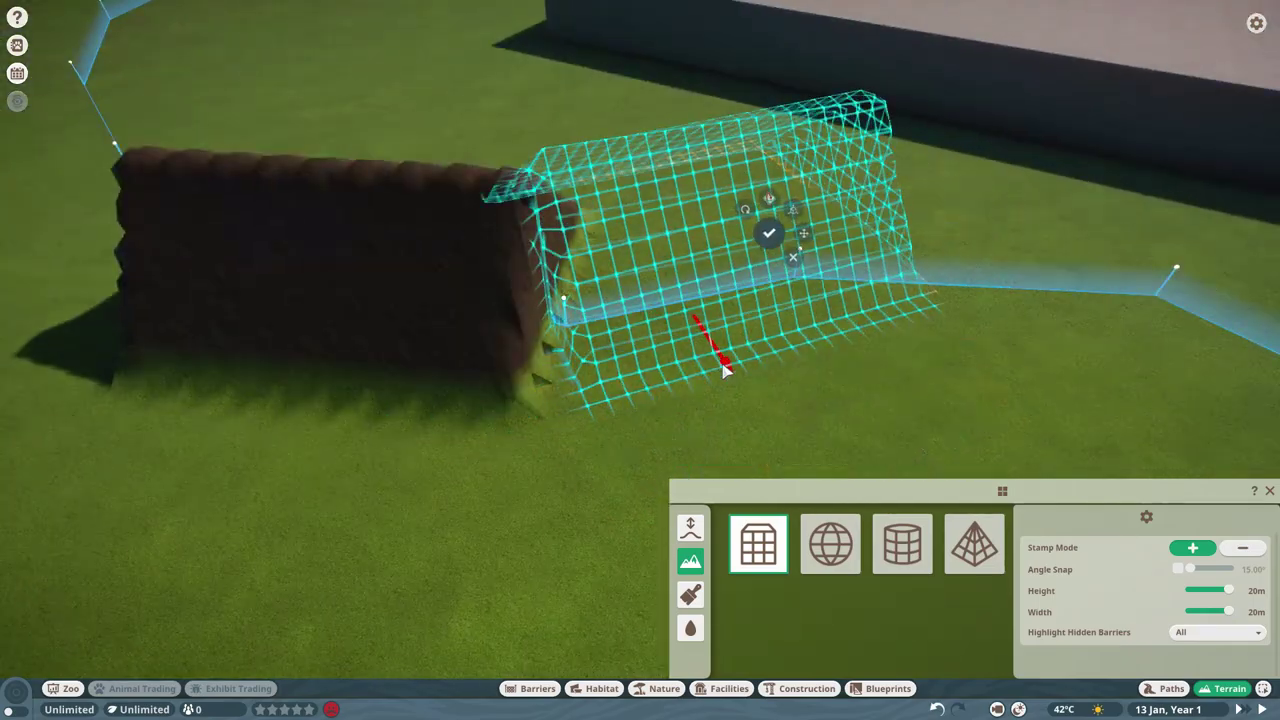
{"action": "key", "text": "r"}
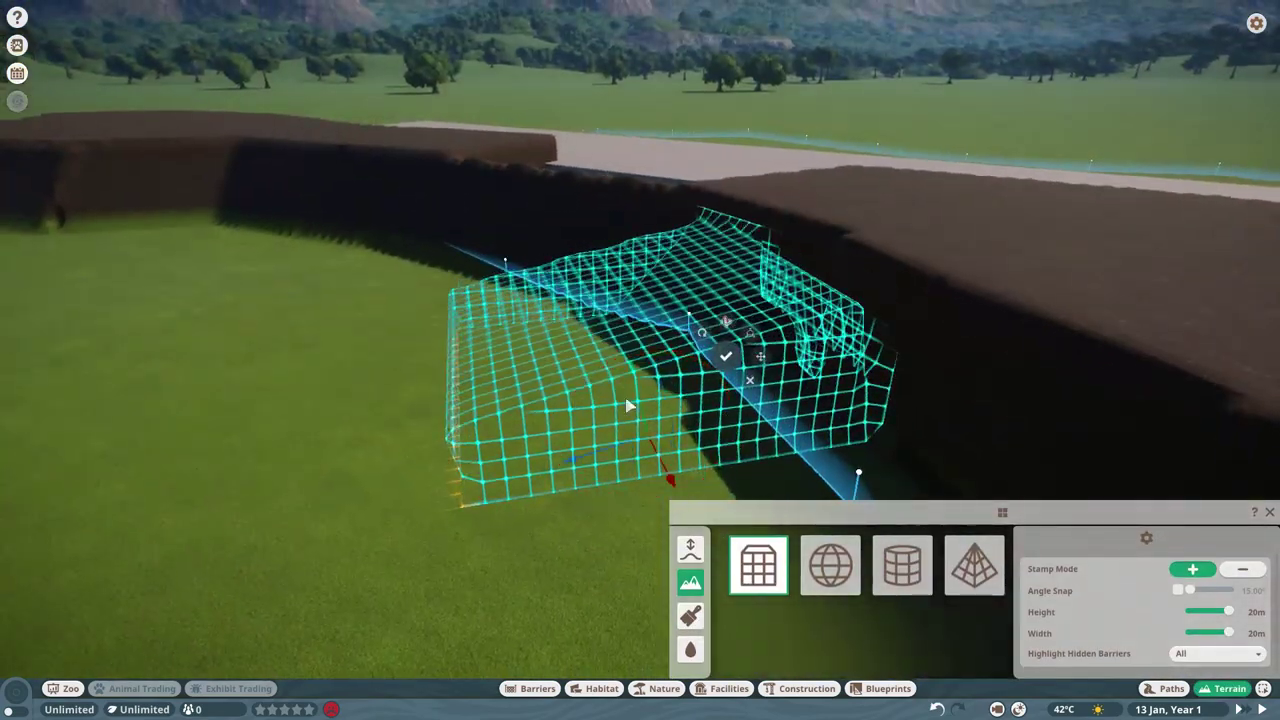
{"action": "scroll", "coordinate": [455, 458], "scroll_direction": "up", "scroll_amount": 2}
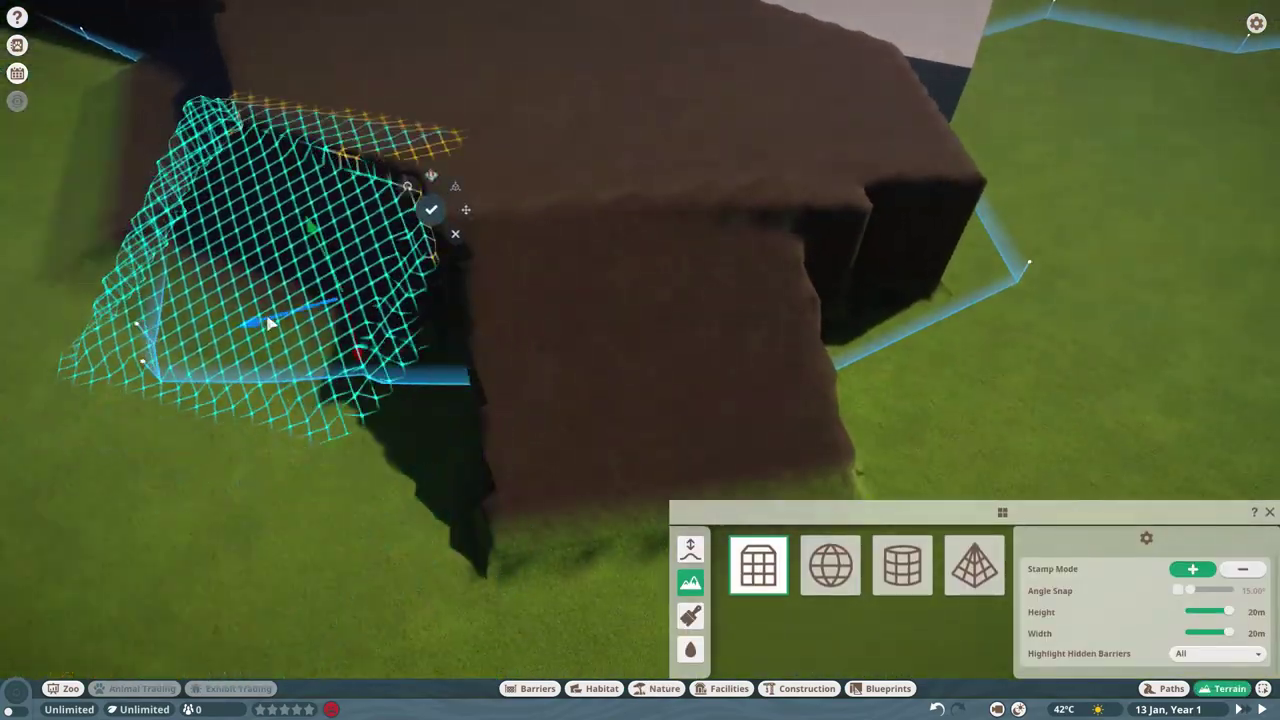
{"action": "scroll", "coordinate": [300, 335], "scroll_direction": "down", "scroll_amount": 3}
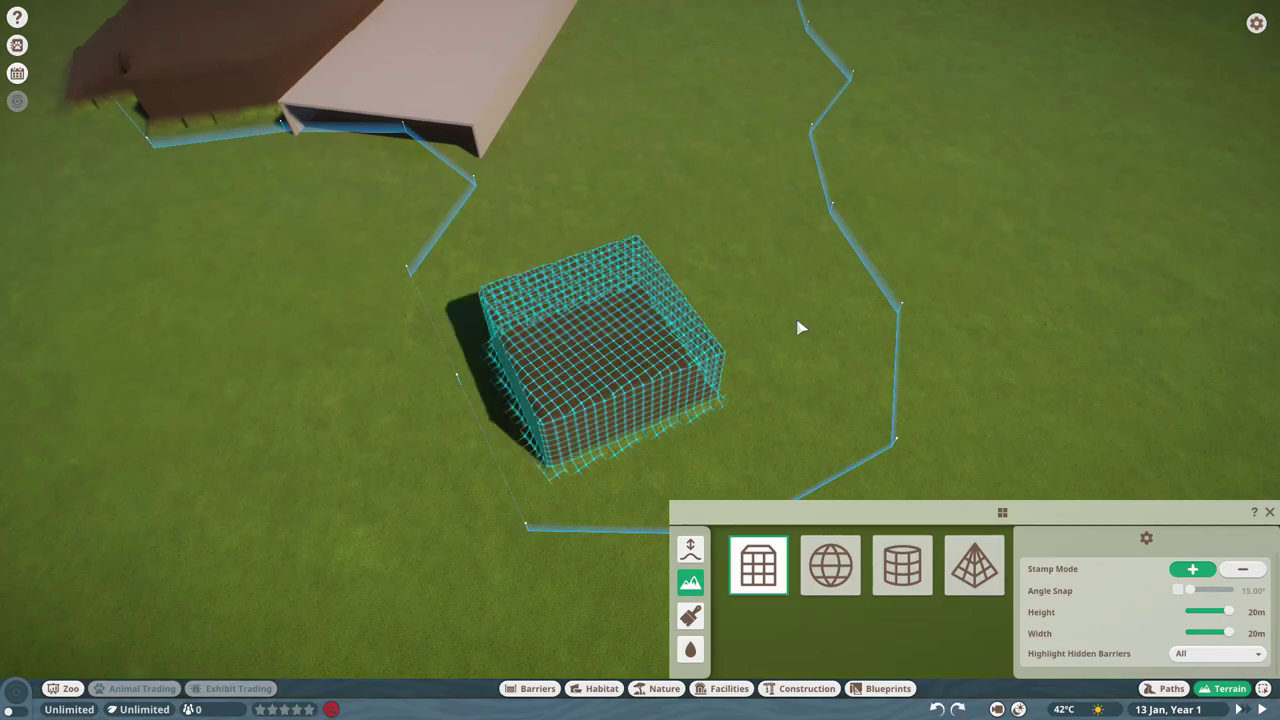
{"action": "left_click", "coordinate": [800, 327]}
{"action": "scroll", "coordinate": [700, 380], "scroll_direction": "up", "scroll_amount": 5}
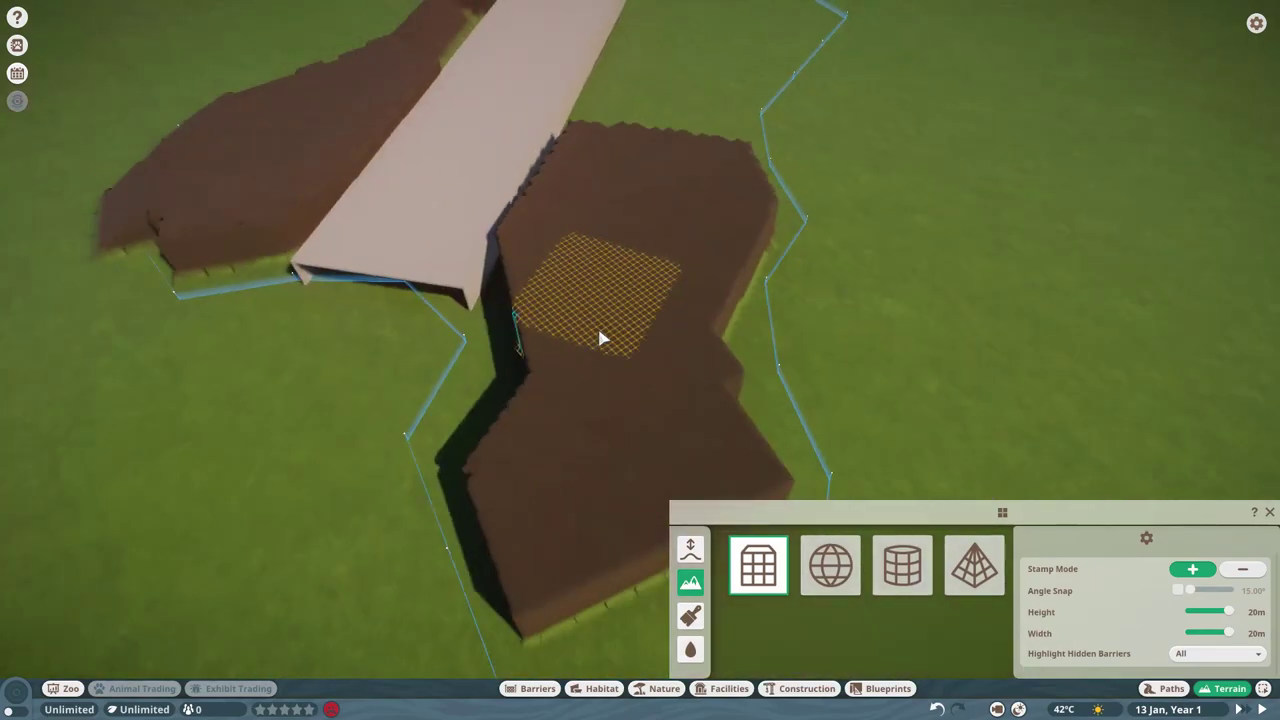
{"action": "scroll", "coordinate": [520, 300], "scroll_direction": "down", "scroll_amount": 5}
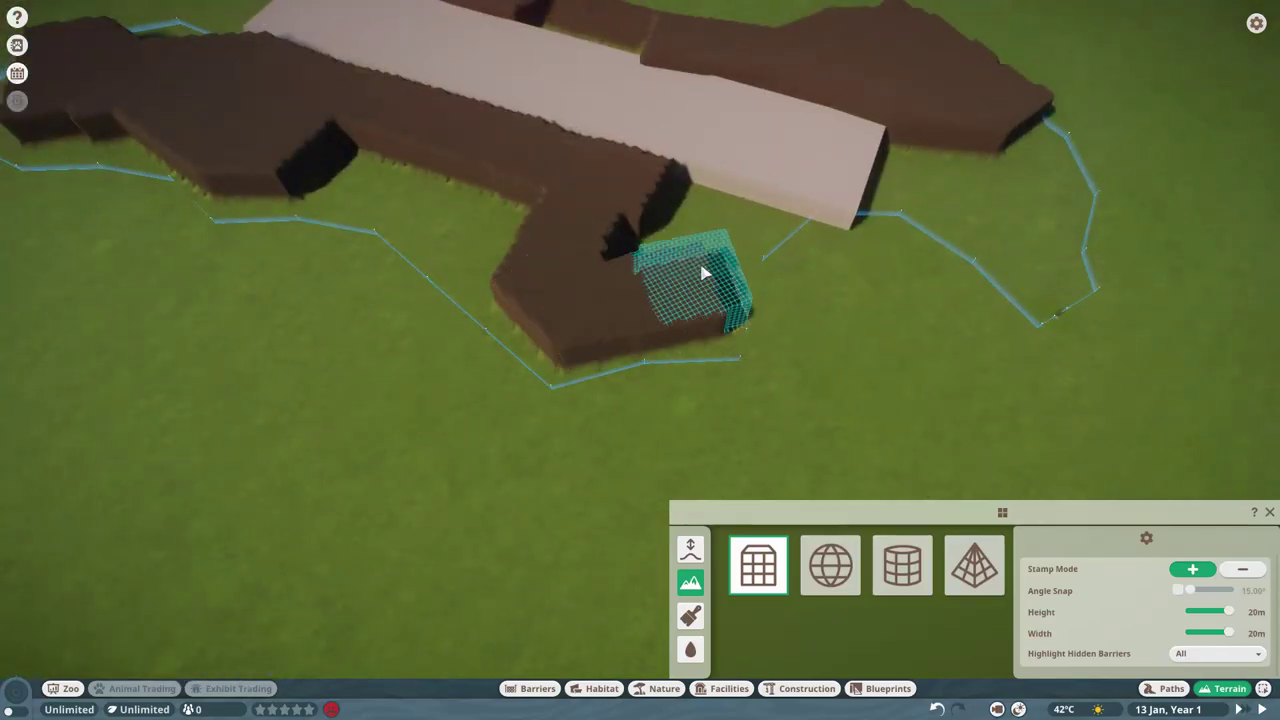
{"action": "scroll", "coordinate": [705, 273], "scroll_direction": "up", "scroll_amount": 3}
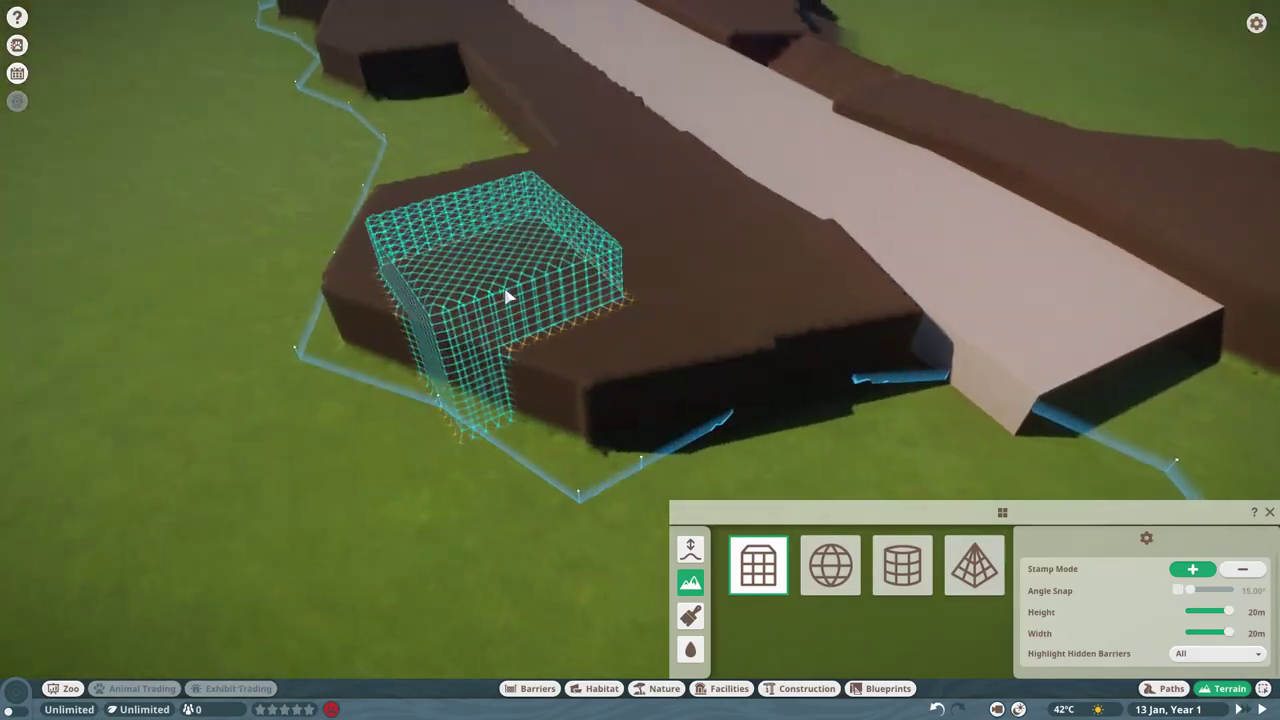
{"action": "scroll", "coordinate": [509, 291], "scroll_direction": "up", "scroll_amount": 3}
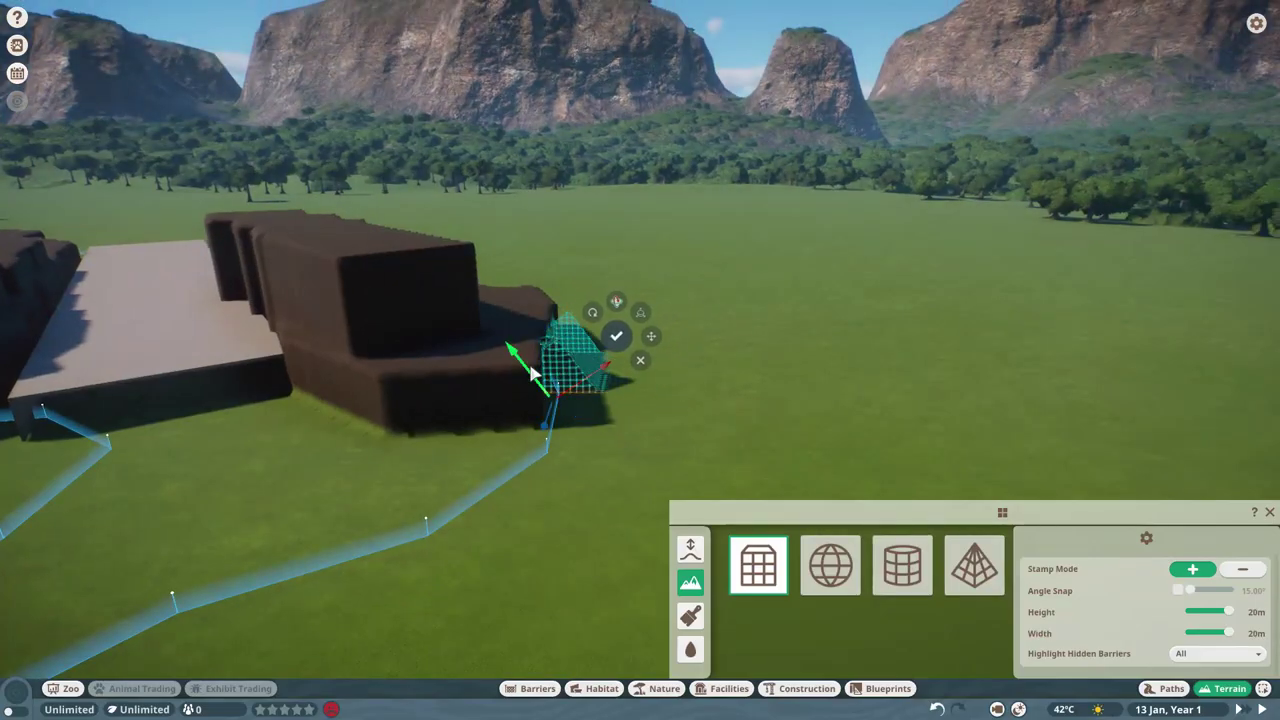
{"action": "scroll", "coordinate": [520, 365], "scroll_direction": "up", "scroll_amount": 5}
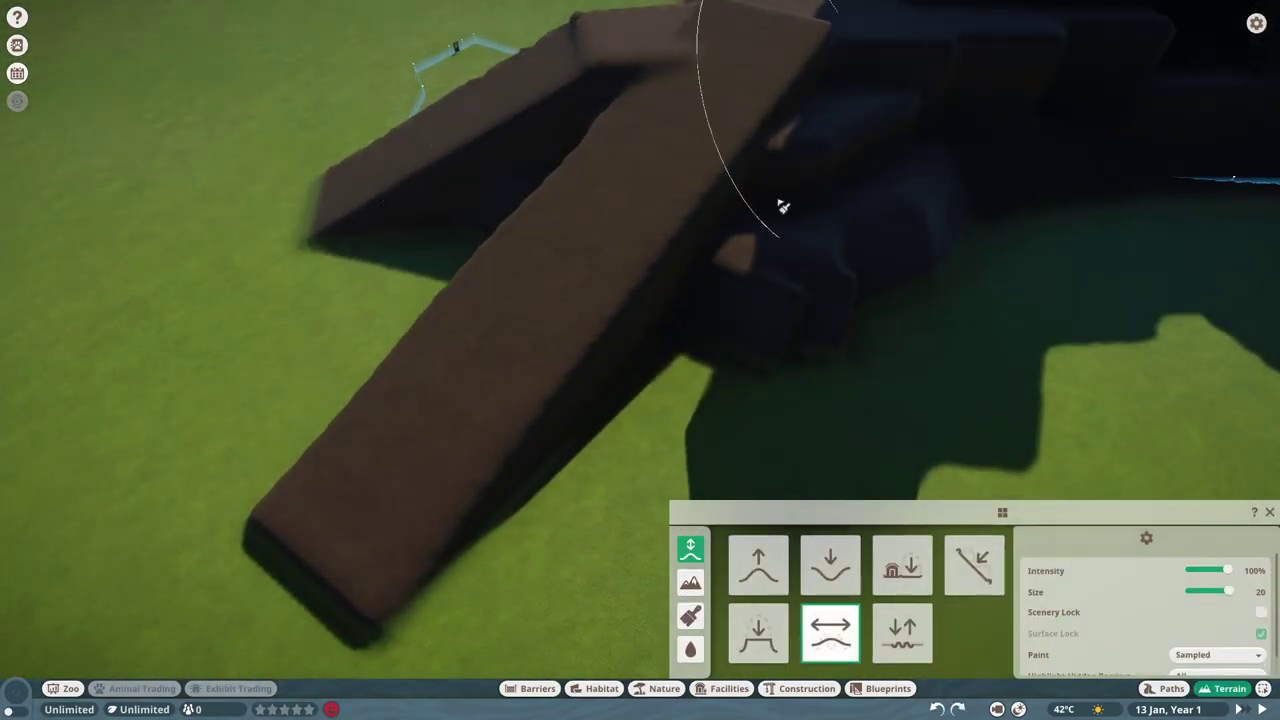
- Raise and lower the terrain into a mountain shape, dropping the ramp's end
{"action": "left_click", "coordinate": [690, 582]}
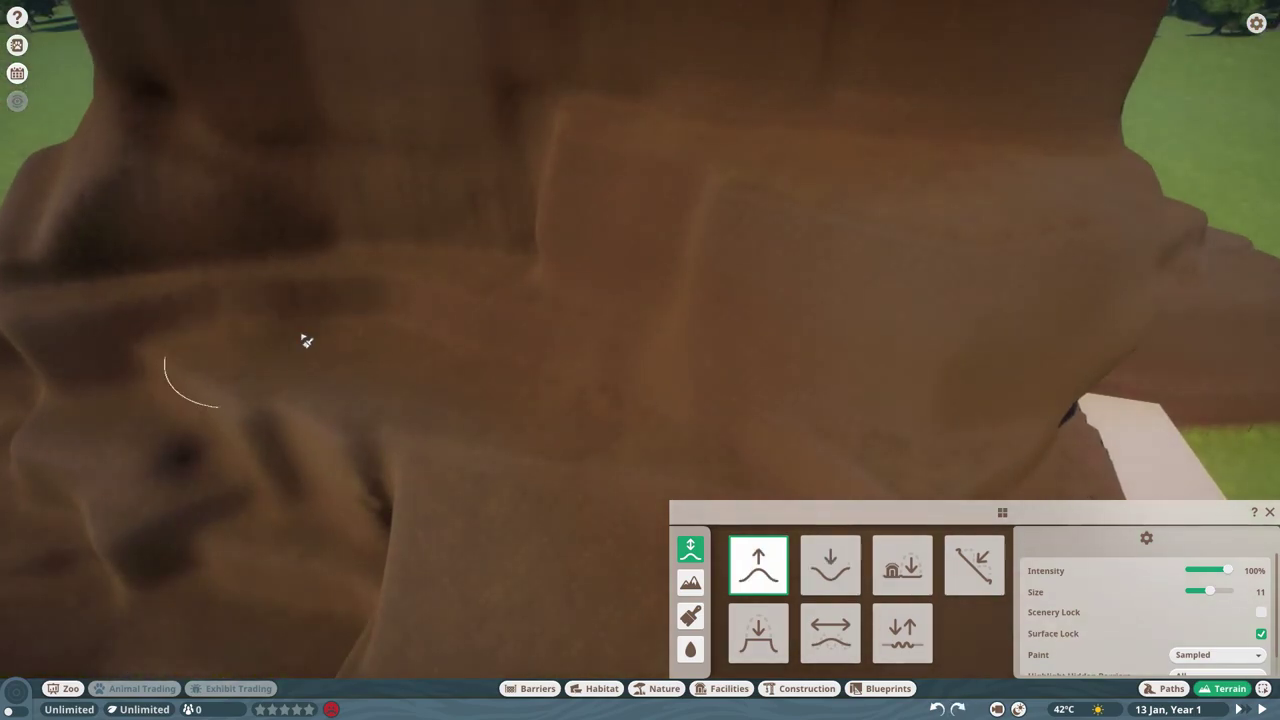
{"action": "key", "text": "ctrl"}
{"action": "scroll", "coordinate": [505, 445], "scroll_direction": "down", "scroll_amount": 5}
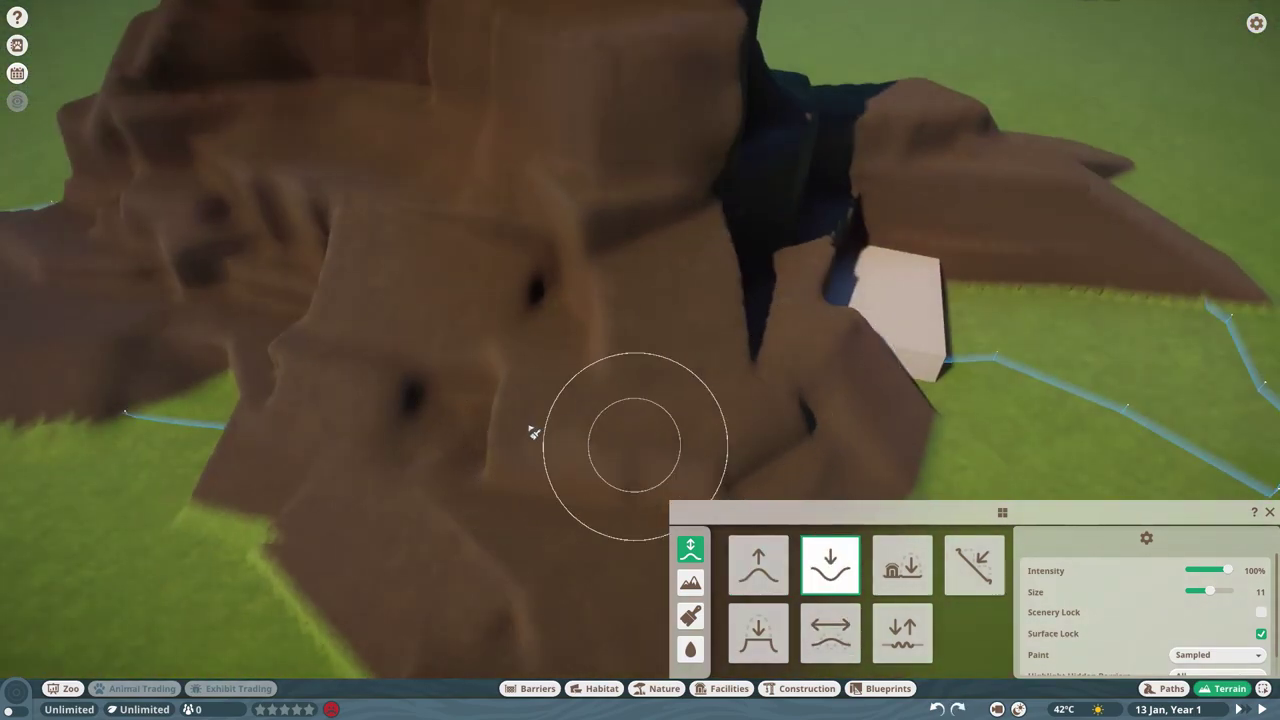
{"action": "scroll", "coordinate": [507, 412], "scroll_direction": "down", "scroll_amount": 5}
{"action": "scroll", "coordinate": [551, 323], "scroll_direction": "up", "scroll_amount": 3}
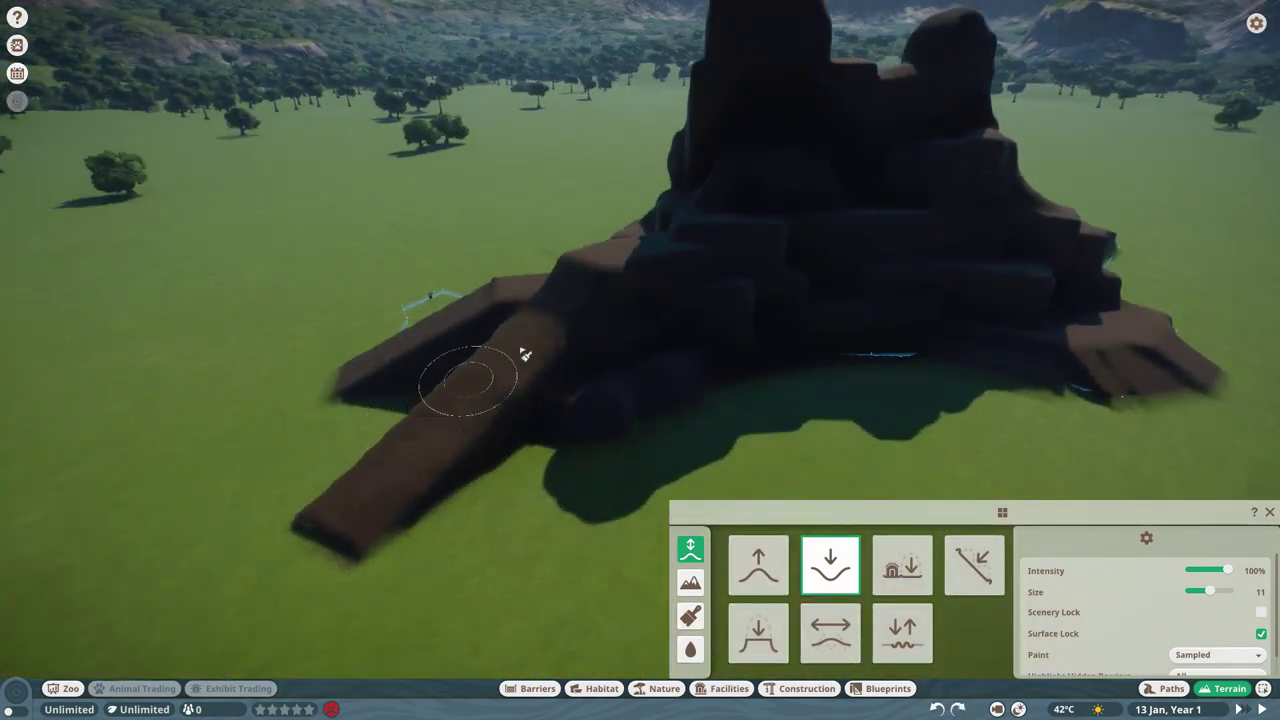
{"action": "scroll", "coordinate": [745, 435], "scroll_direction": "up", "scroll_amount": 5}
{"action": "scroll", "coordinate": [663, 329], "scroll_direction": "down", "scroll_amount": 5}
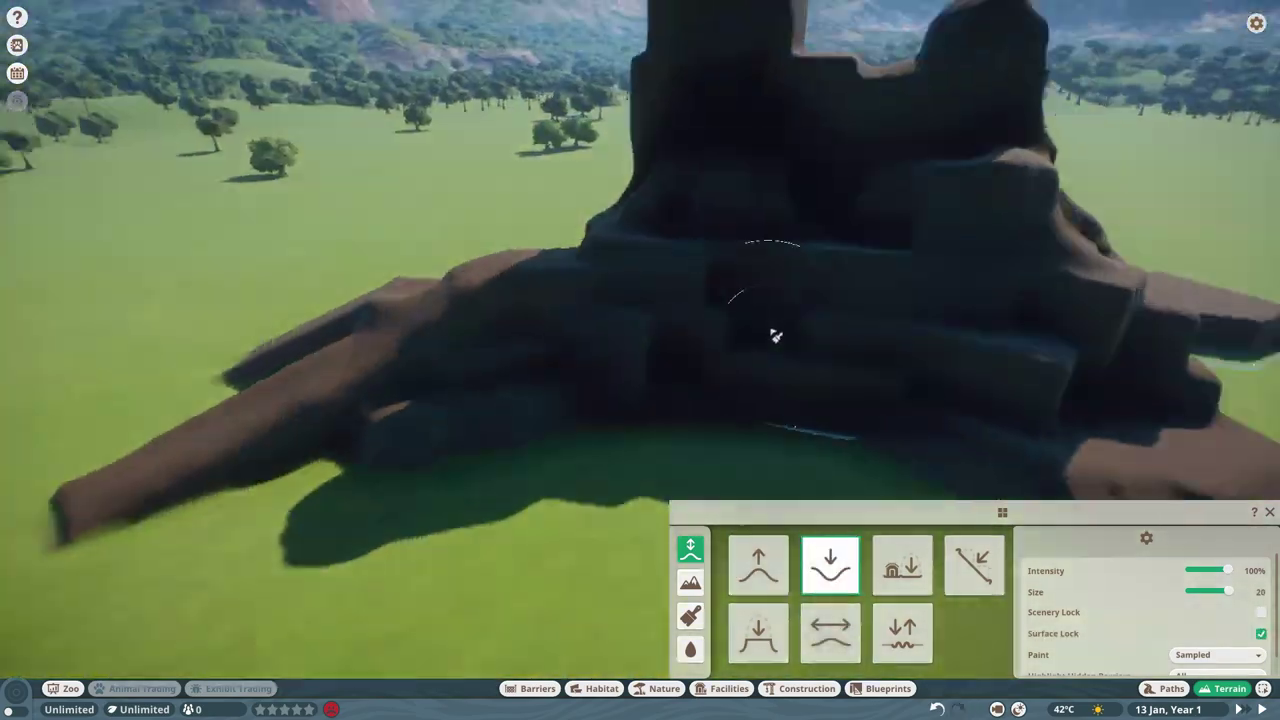
{"action": "scroll", "coordinate": [771, 329], "scroll_direction": "up", "scroll_amount": 4}
{"action": "scroll", "coordinate": [603, 197], "scroll_direction": "down", "scroll_amount": 5}
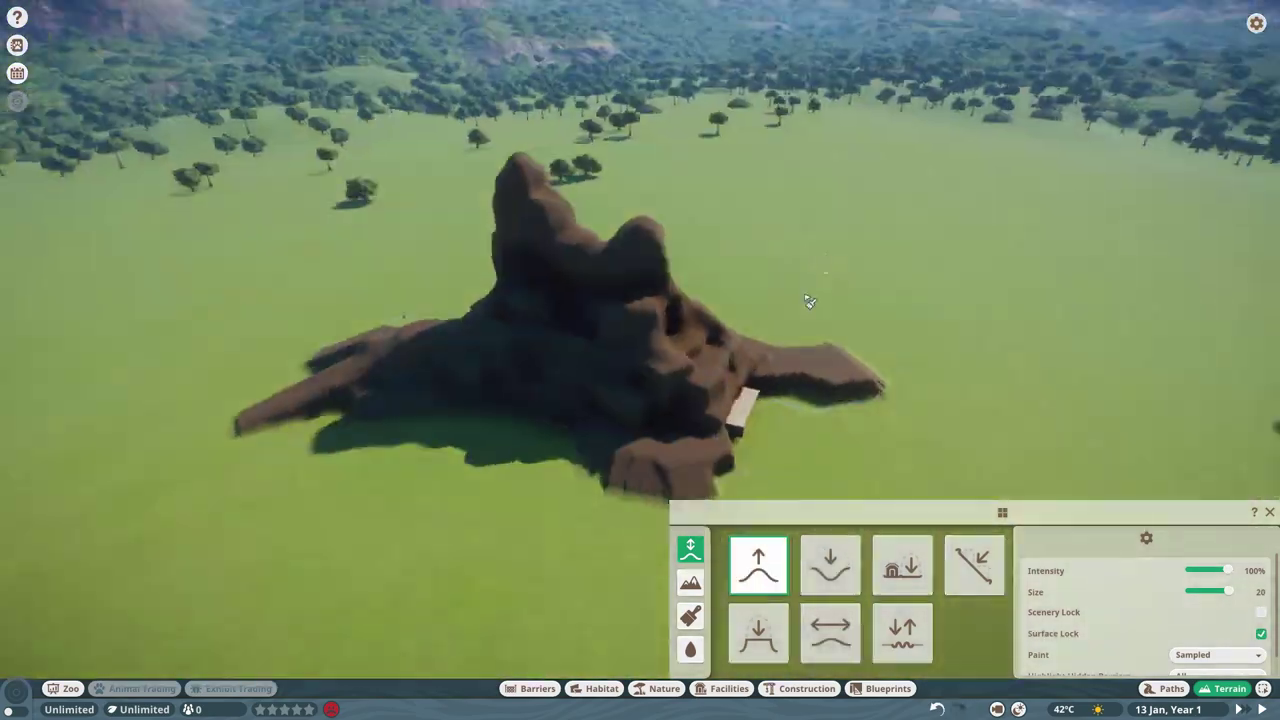
{"action": "scroll", "coordinate": [810, 301], "scroll_direction": "up", "scroll_amount": 3}
{"action": "scroll", "coordinate": [669, 286], "scroll_direction": "up", "scroll_amount": 2}
{"action": "scroll", "coordinate": [663, 326], "scroll_direction": "down", "scroll_amount": 2}
{"action": "scroll", "coordinate": [594, 331], "scroll_direction": "up", "scroll_amount": 3}
{"action": "scroll", "coordinate": [787, 487], "scroll_direction": "down", "scroll_amount": 5}
{"action": "key", "text": "2"}
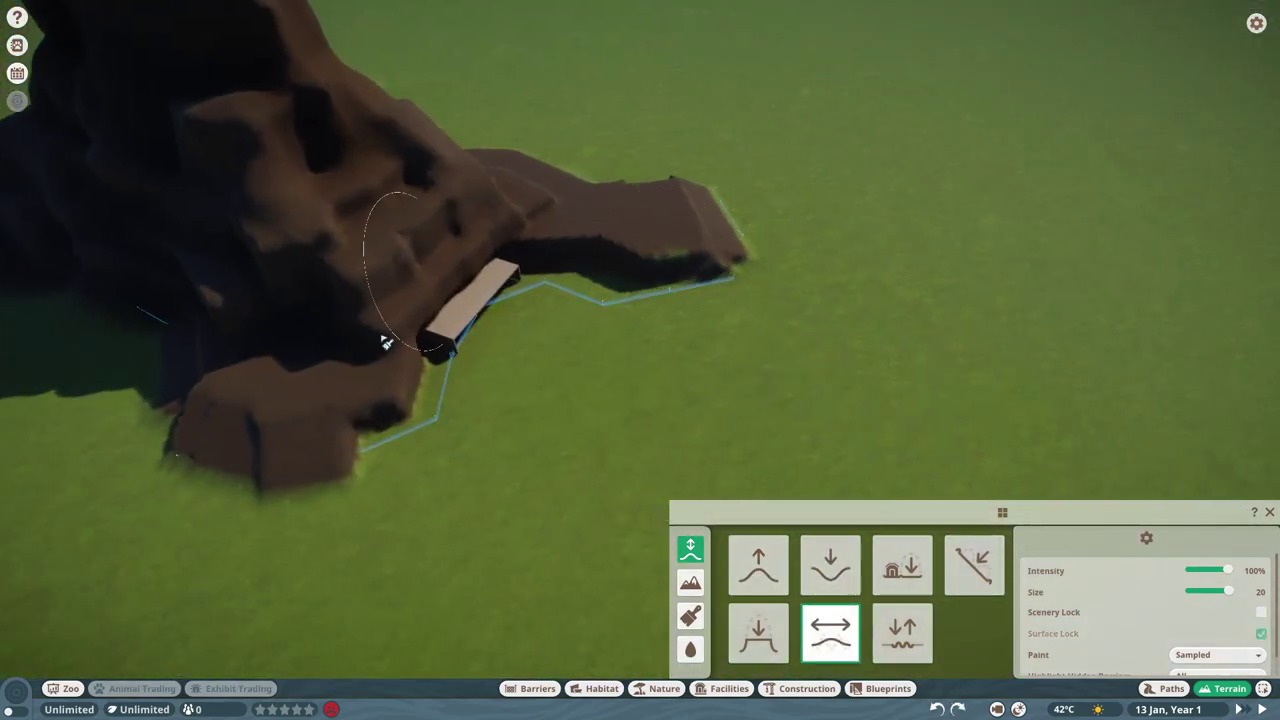
{"action": "scroll", "coordinate": [386, 342], "scroll_direction": "up", "scroll_amount": 3}
{"action": "scroll", "coordinate": [631, 160], "scroll_direction": "down", "scroll_amount": 5}
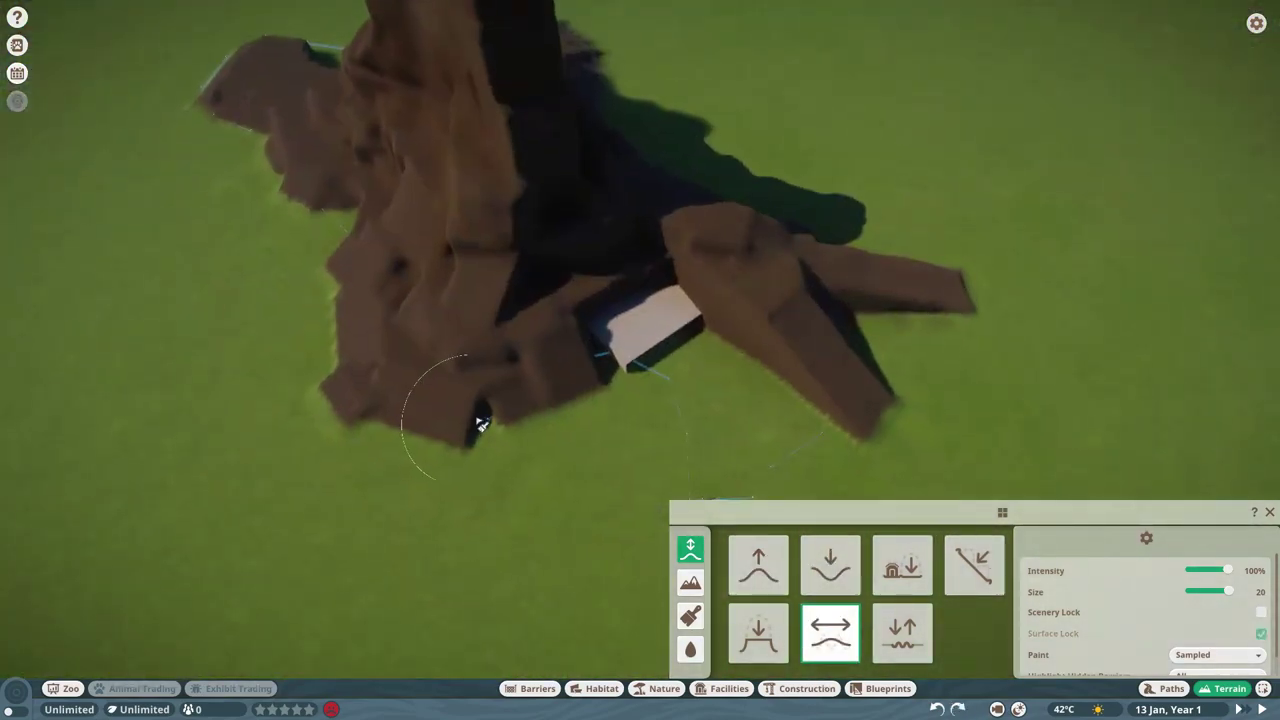
{"action": "scroll", "coordinate": [580, 277], "scroll_direction": "up", "scroll_amount": 2}
{"action": "scroll", "coordinate": [763, 329], "scroll_direction": "down", "scroll_amount": 5}
{"action": "scroll", "coordinate": [615, 451], "scroll_direction": "up", "scroll_amount": 3}
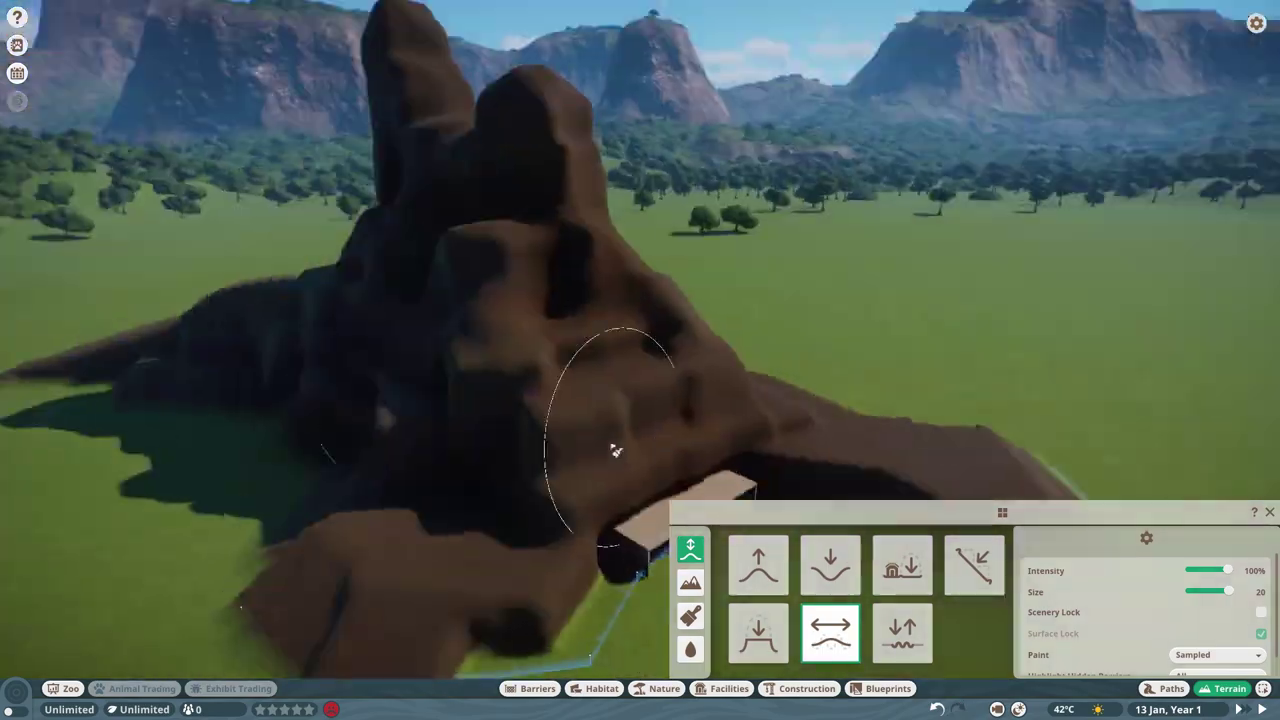
{"action": "scroll", "coordinate": [615, 451], "scroll_direction": "down", "scroll_amount": 5}
{"action": "scroll", "coordinate": [903, 334], "scroll_direction": "up", "scroll_amount": 3}
{"action": "left_click", "coordinate": [830, 565]}
{"action": "scroll", "coordinate": [463, 535], "scroll_direction": "down", "scroll_amount": 1}
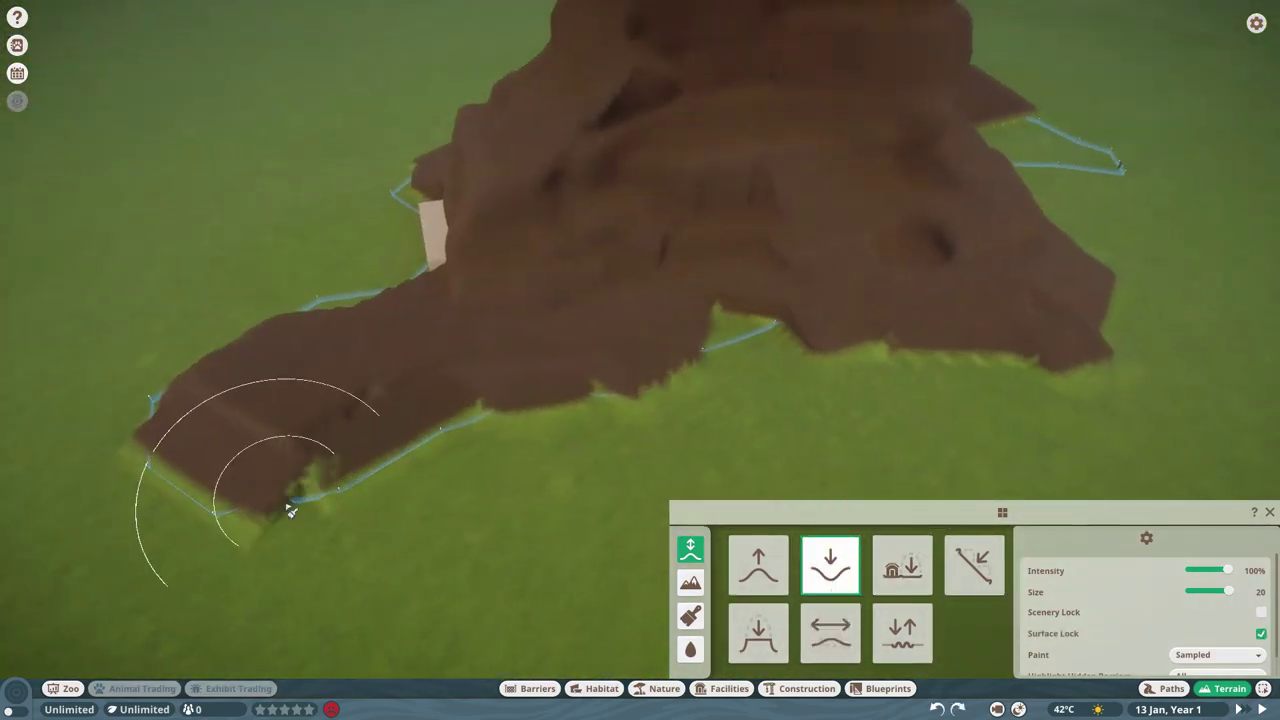
{"action": "scroll", "coordinate": [560, 400], "scroll_direction": "up", "scroll_amount": 3}
{"action": "scroll", "coordinate": [663, 289], "scroll_direction": "down", "scroll_amount": 4}
- Start a barrier near the rock, cancel it, and switch to the Roughen brush
{"action": "left_click", "coordinate": [537, 688]}
{"action": "scroll", "coordinate": [646, 500], "scroll_direction": "up", "scroll_amount": 3}
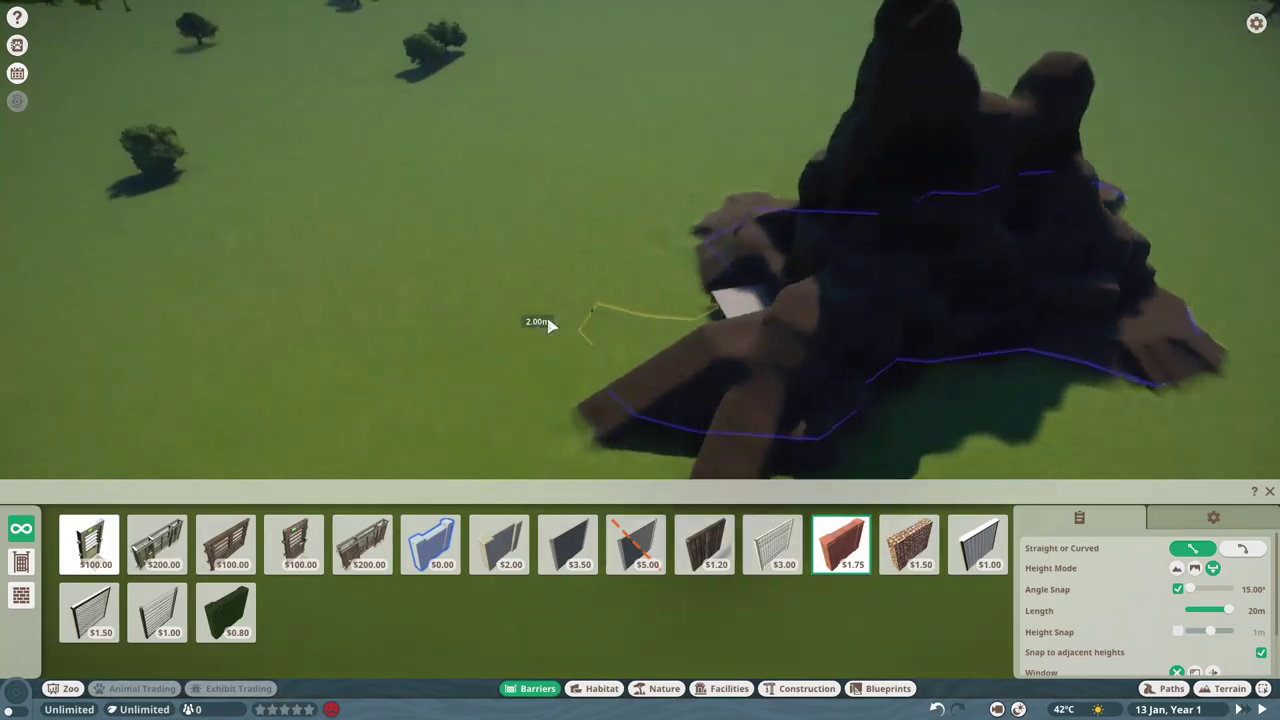
{"action": "scroll", "coordinate": [609, 325], "scroll_direction": "up", "scroll_amount": 2}
{"action": "scroll", "coordinate": [1094, 351], "scroll_direction": "down", "scroll_amount": 3}
{"action": "scroll", "coordinate": [166, 397], "scroll_direction": "up", "scroll_amount": 4}
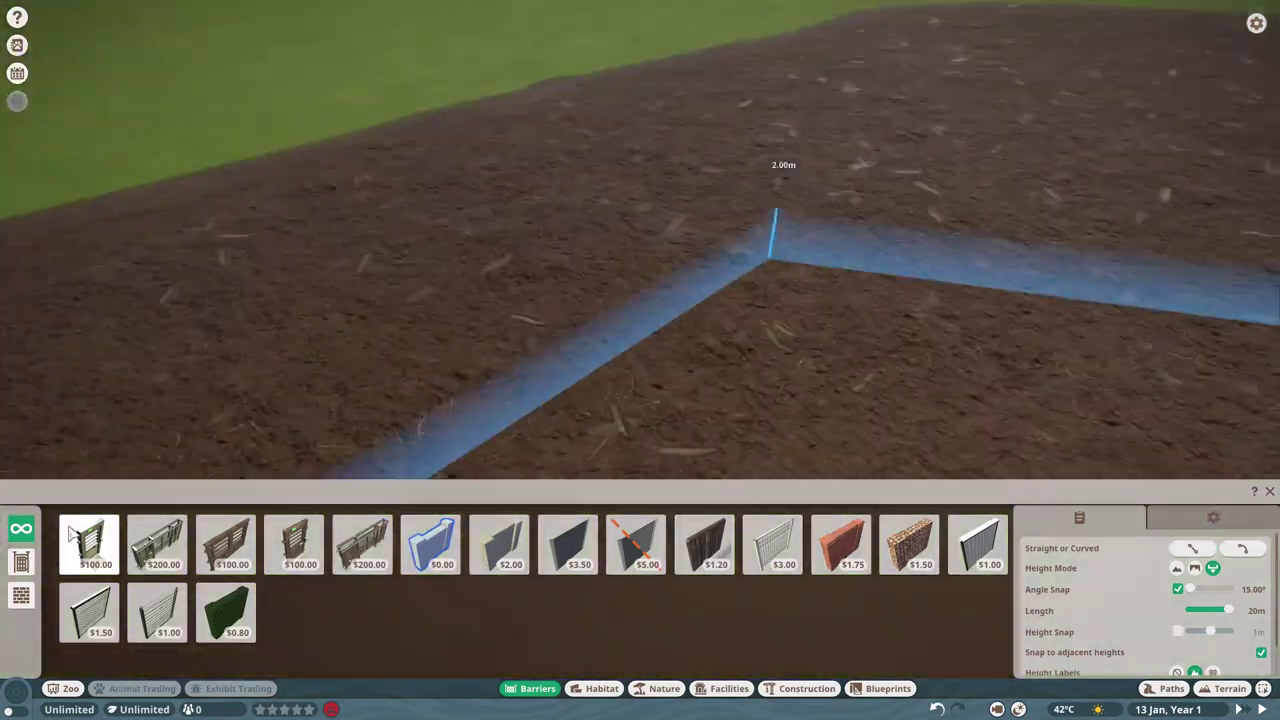
{"action": "scroll", "coordinate": [263, 229], "scroll_direction": "down", "scroll_amount": 3}
{"action": "scroll", "coordinate": [586, 209], "scroll_direction": "down", "scroll_amount": 3}
{"action": "key", "text": "Escape"}
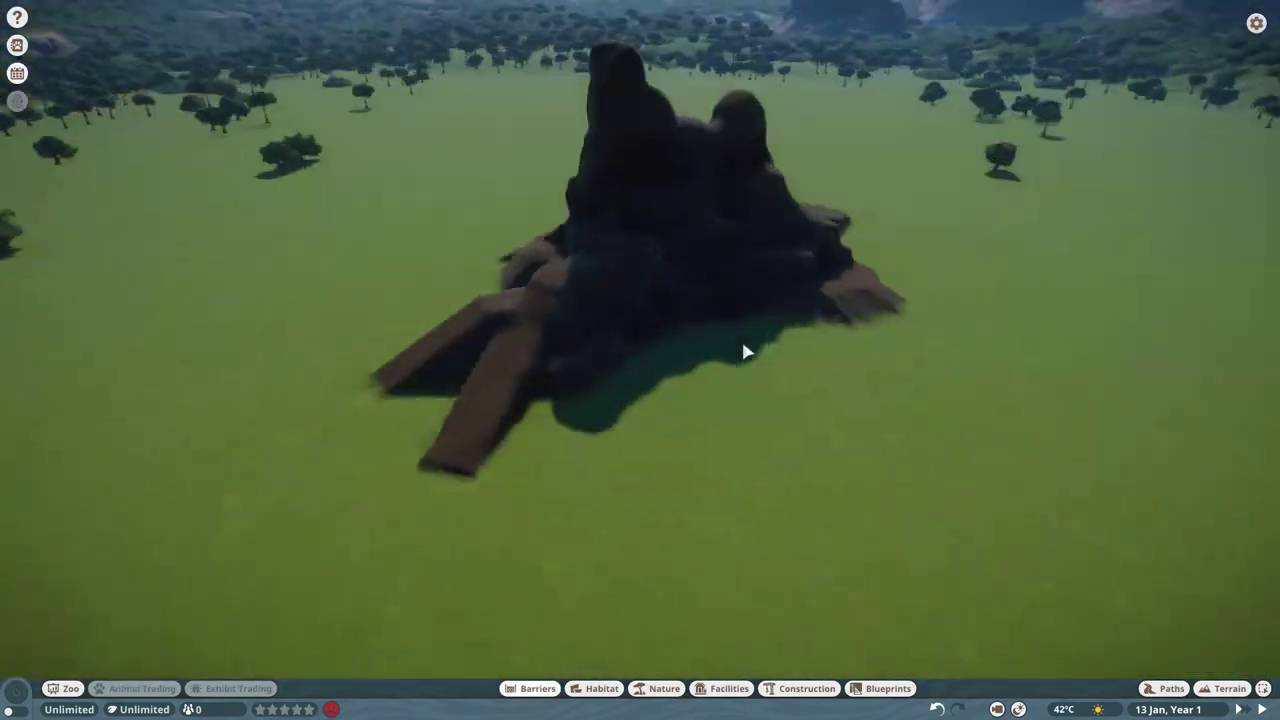
{"action": "left_click", "coordinate": [1224, 688]}
{"action": "left_click", "coordinate": [902, 632]}
{"action": "scroll", "coordinate": [903, 206], "scroll_direction": "up", "scroll_amount": 3}
{"action": "scroll", "coordinate": [667, 300], "scroll_direction": "up", "scroll_amount": 2}
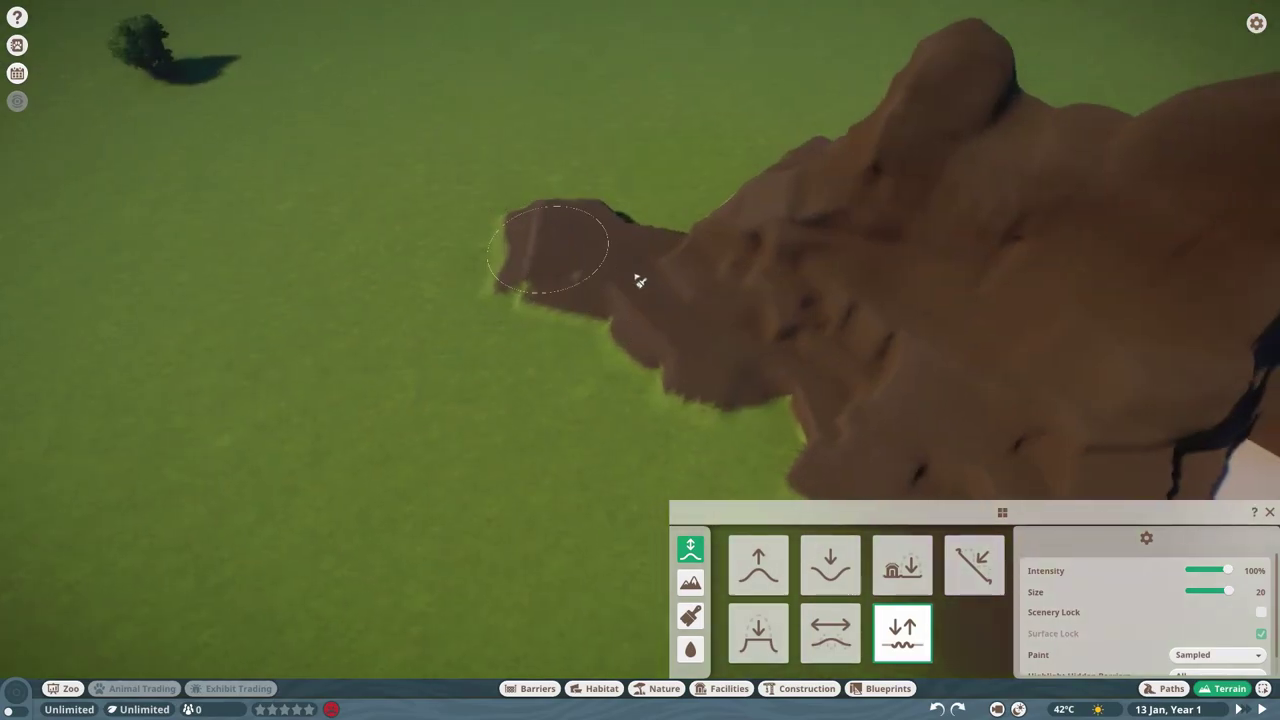
{"action": "scroll", "coordinate": [667, 300], "scroll_direction": "down", "scroll_amount": 3}
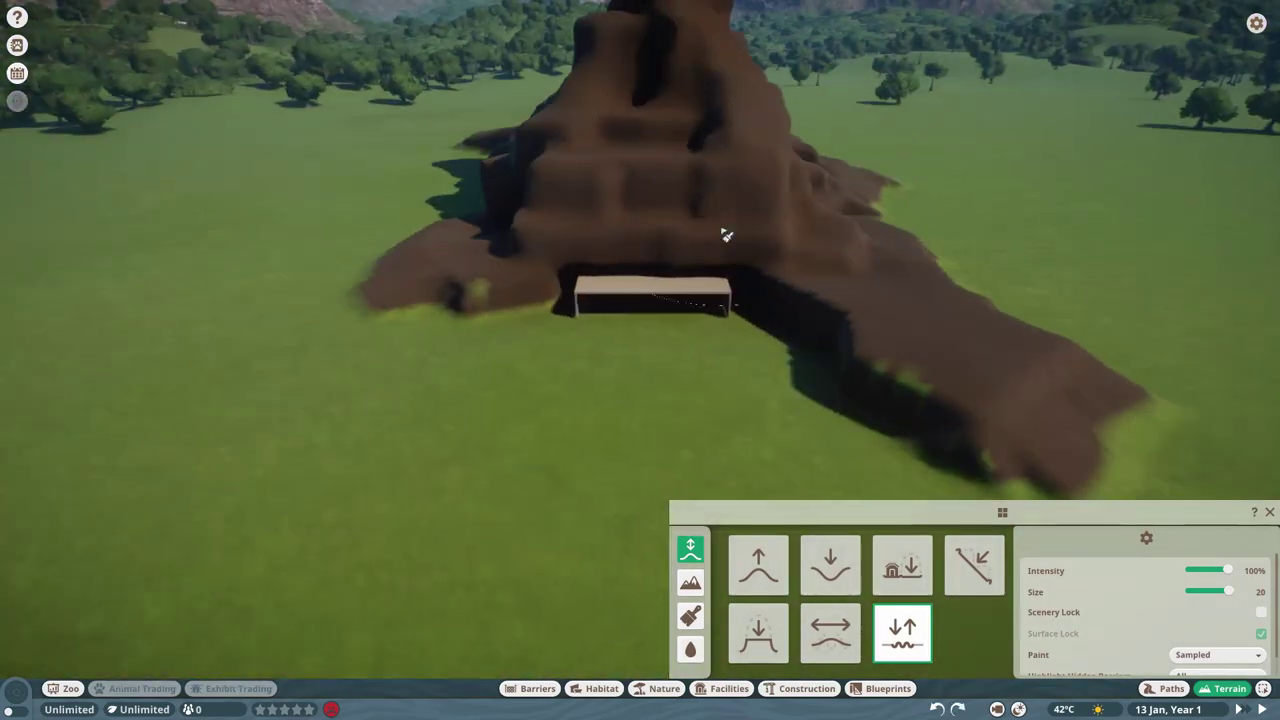
{"action": "scroll", "coordinate": [829, 143], "scroll_direction": "up", "scroll_amount": 2}
{"action": "scroll", "coordinate": [829, 143], "scroll_direction": "down", "scroll_amount": 5}
- Paint rocky brown dirt textures across the mountain's faces and ramps
{"action": "left_click", "coordinate": [690, 616]}
{"action": "scroll", "coordinate": [632, 356], "scroll_direction": "up", "scroll_amount": 5}
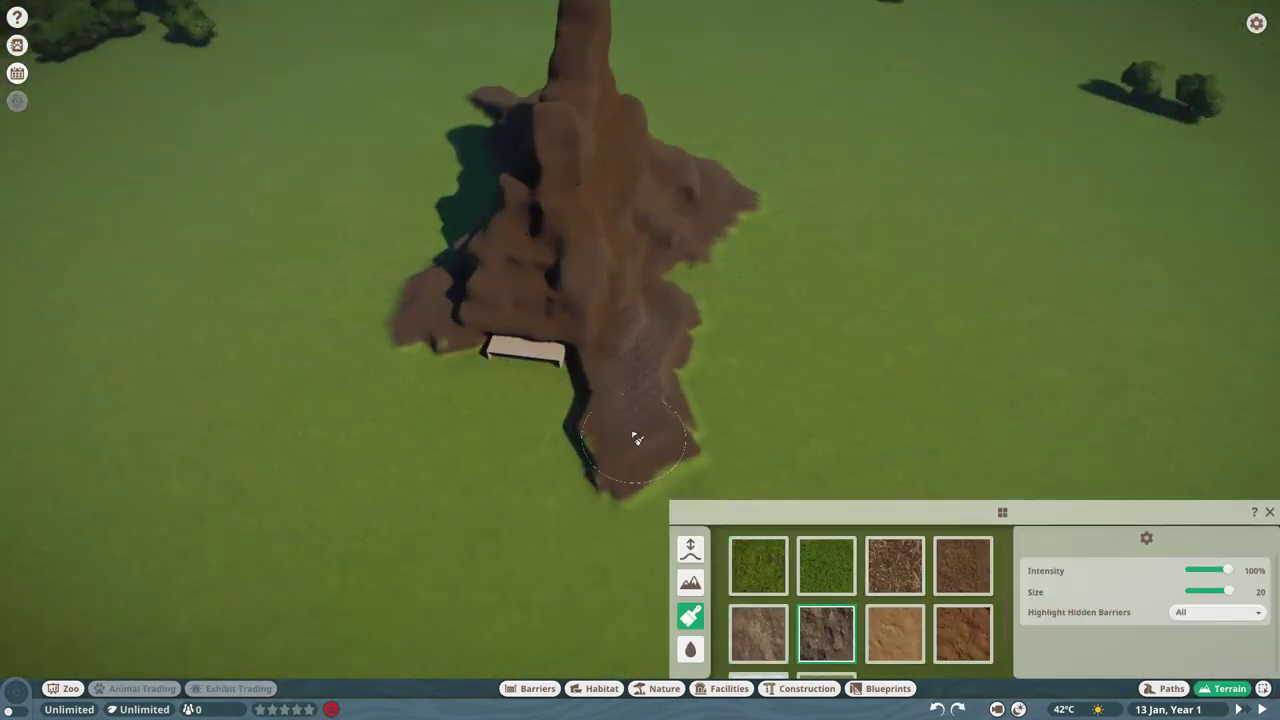
{"action": "scroll", "coordinate": [632, 356], "scroll_direction": "up", "scroll_amount": 3}
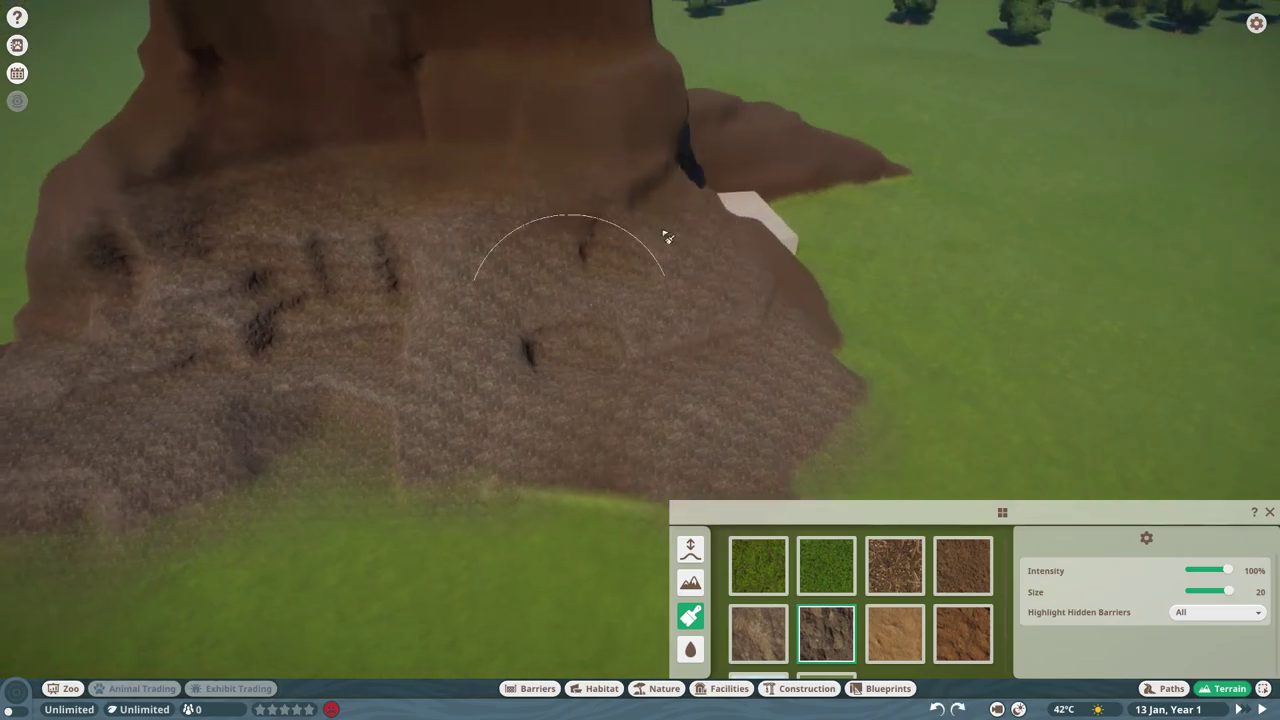
{"action": "scroll", "coordinate": [667, 237], "scroll_direction": "down", "scroll_amount": 3}
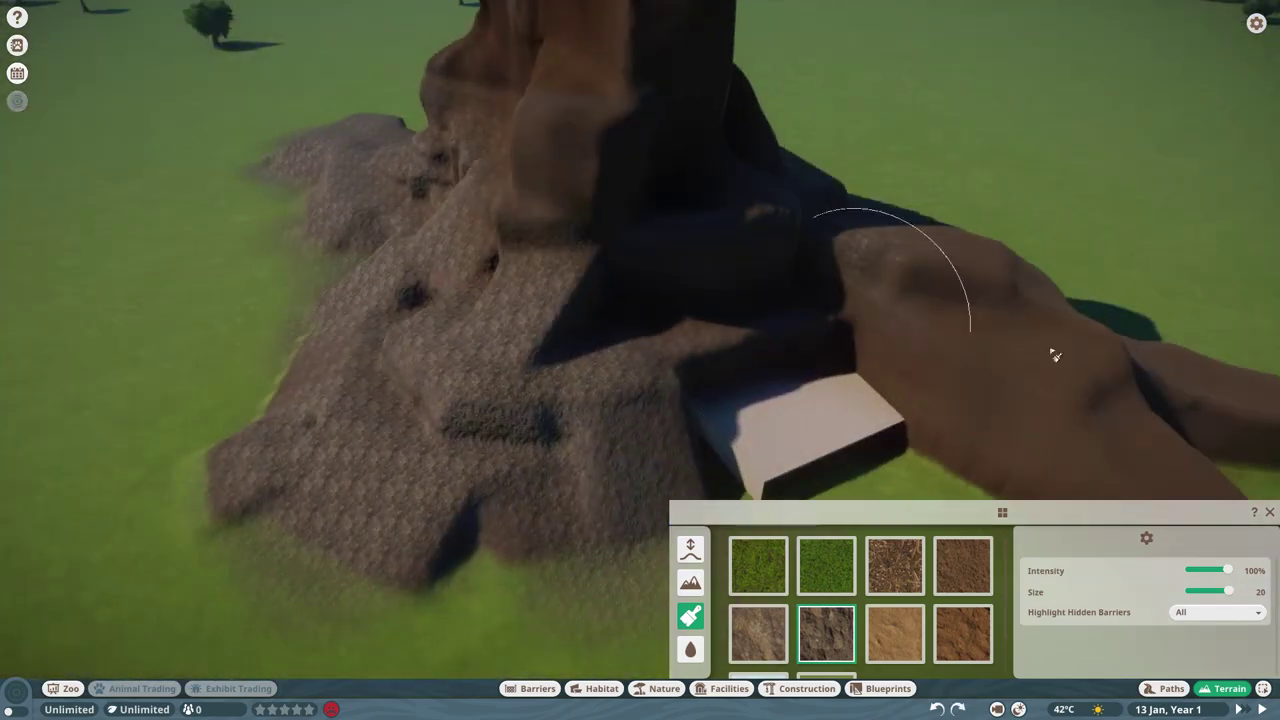
{"action": "scroll", "coordinate": [906, 294], "scroll_direction": "up", "scroll_amount": 3}
{"action": "scroll", "coordinate": [540, 380], "scroll_direction": "up", "scroll_amount": 3}
{"action": "scroll", "coordinate": [800, 250], "scroll_direction": "down", "scroll_amount": 5}
{"action": "key", "text": "t"}
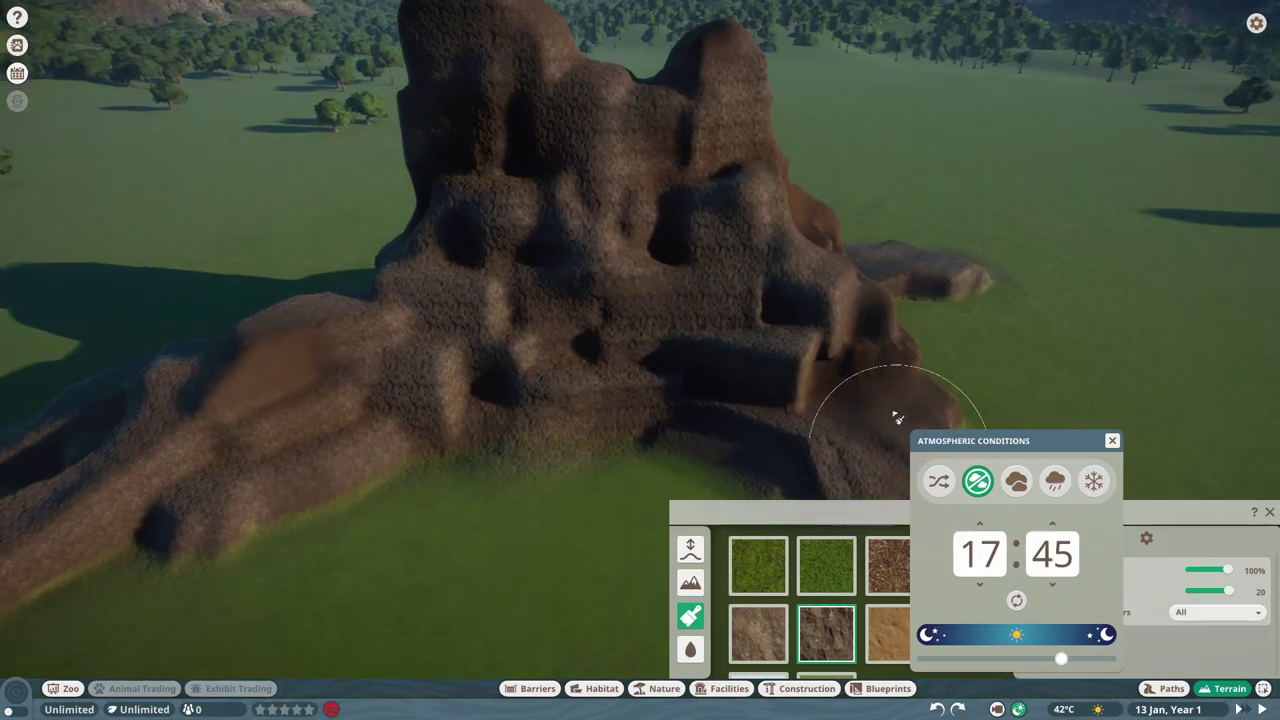
{"action": "key", "text": "q"}
{"action": "key", "text": "q"}
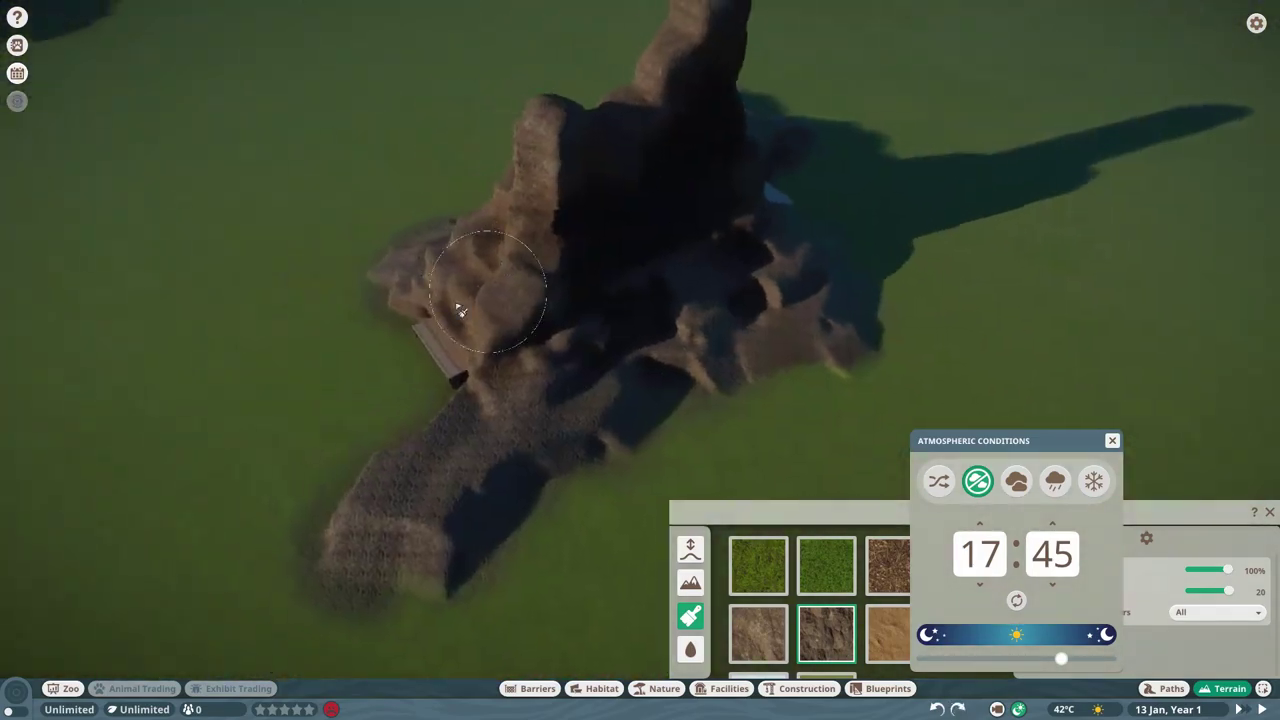
{"action": "scroll", "coordinate": [481, 356], "scroll_direction": "up", "scroll_amount": 5}
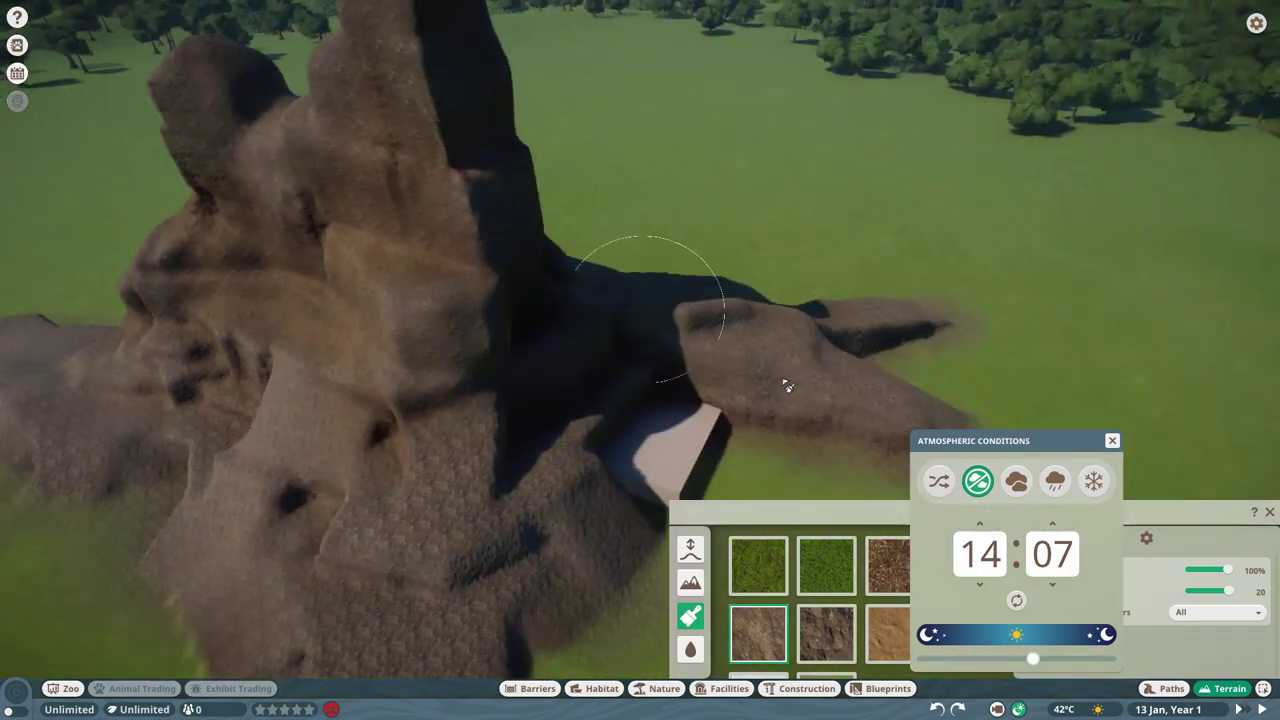
{"action": "key", "text": "q"}
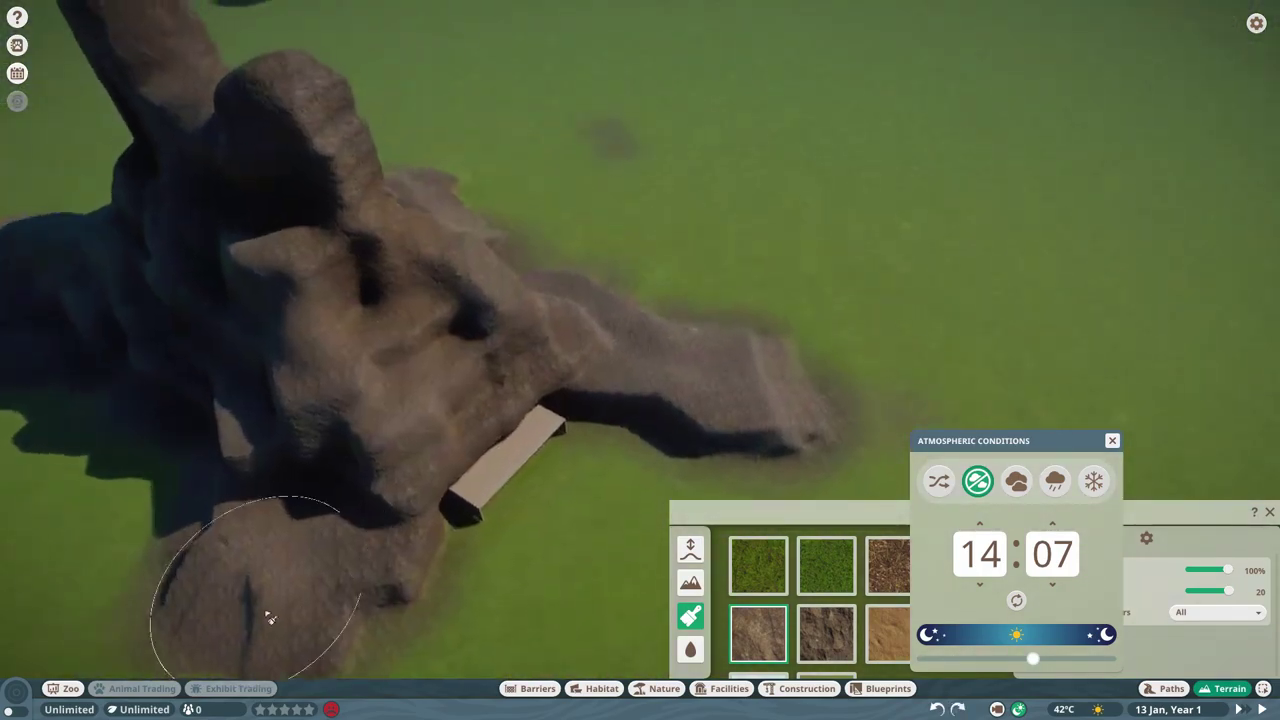
{"action": "key", "text": "q"}
- Close the Terrain sculpting tools
{"action": "left_click", "coordinate": [690, 548]}
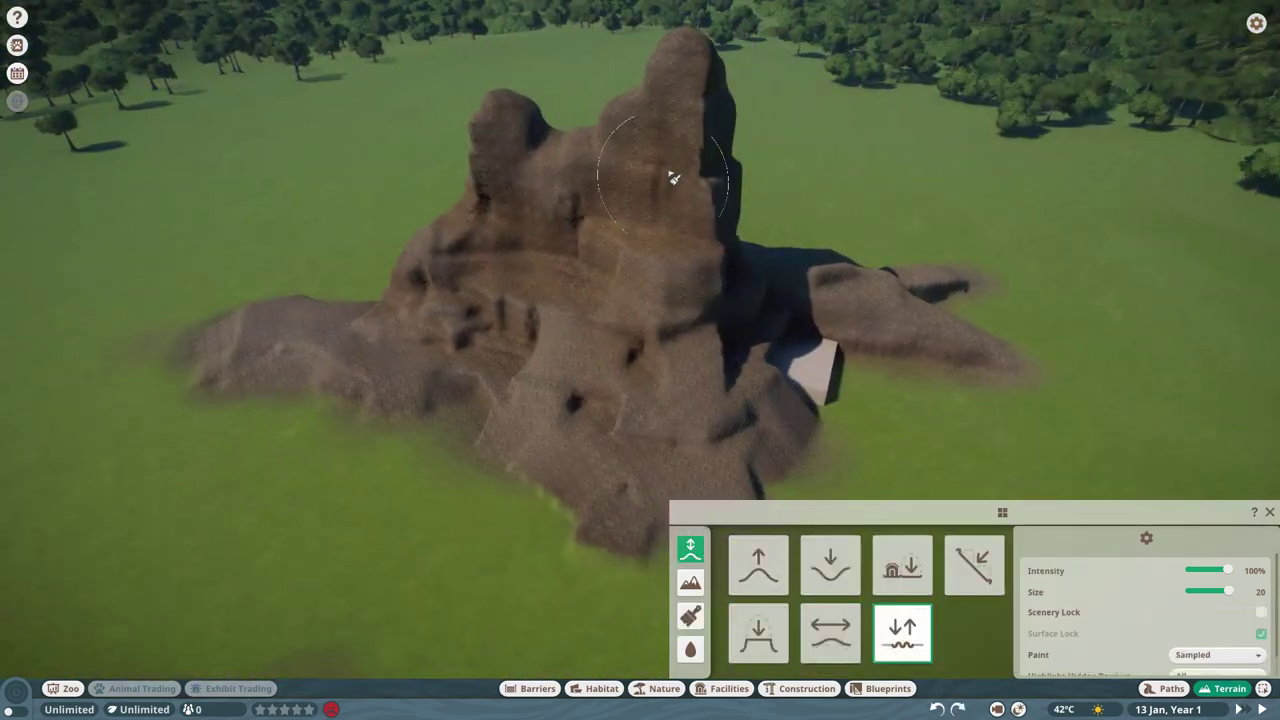
{"action": "key", "text": "q"}
{"action": "scroll", "coordinate": [571, 394], "scroll_direction": "up", "scroll_amount": 3}
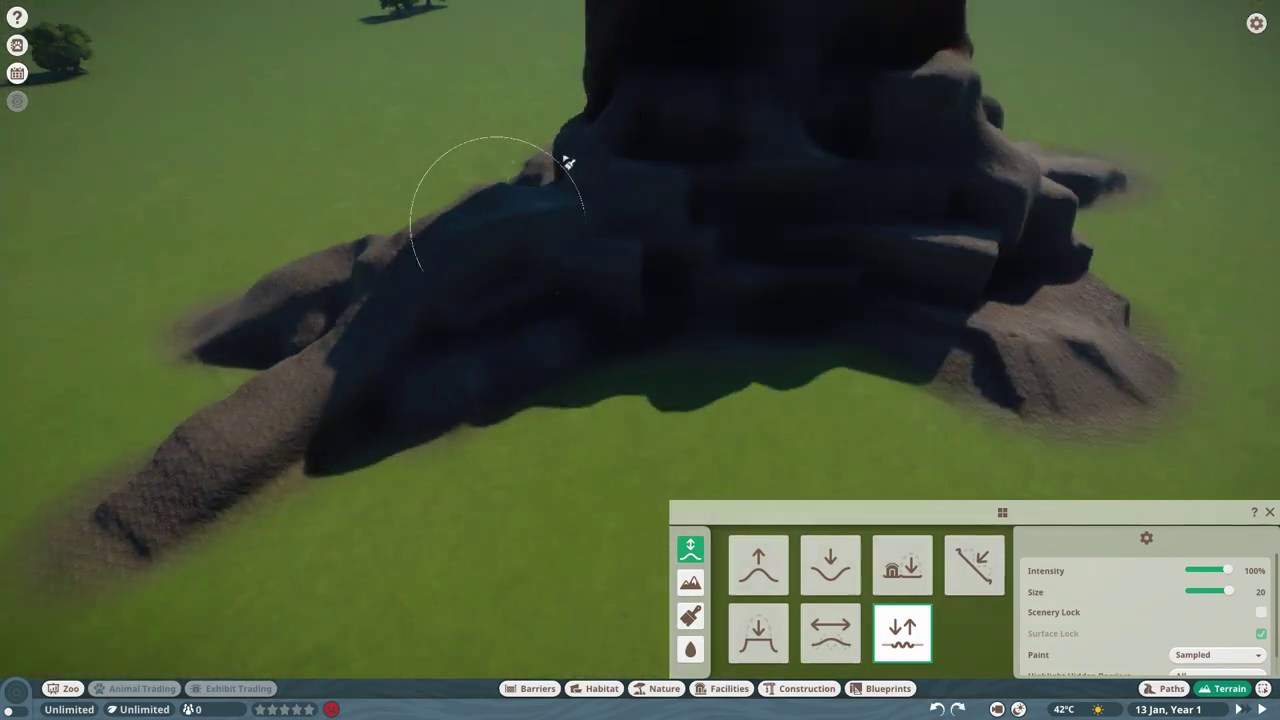
{"action": "key", "text": "Escape"}
- Filter the Nature catalogue to Tropical rocks and pick Tropical Rock 04
{"action": "key", "text": "n"}
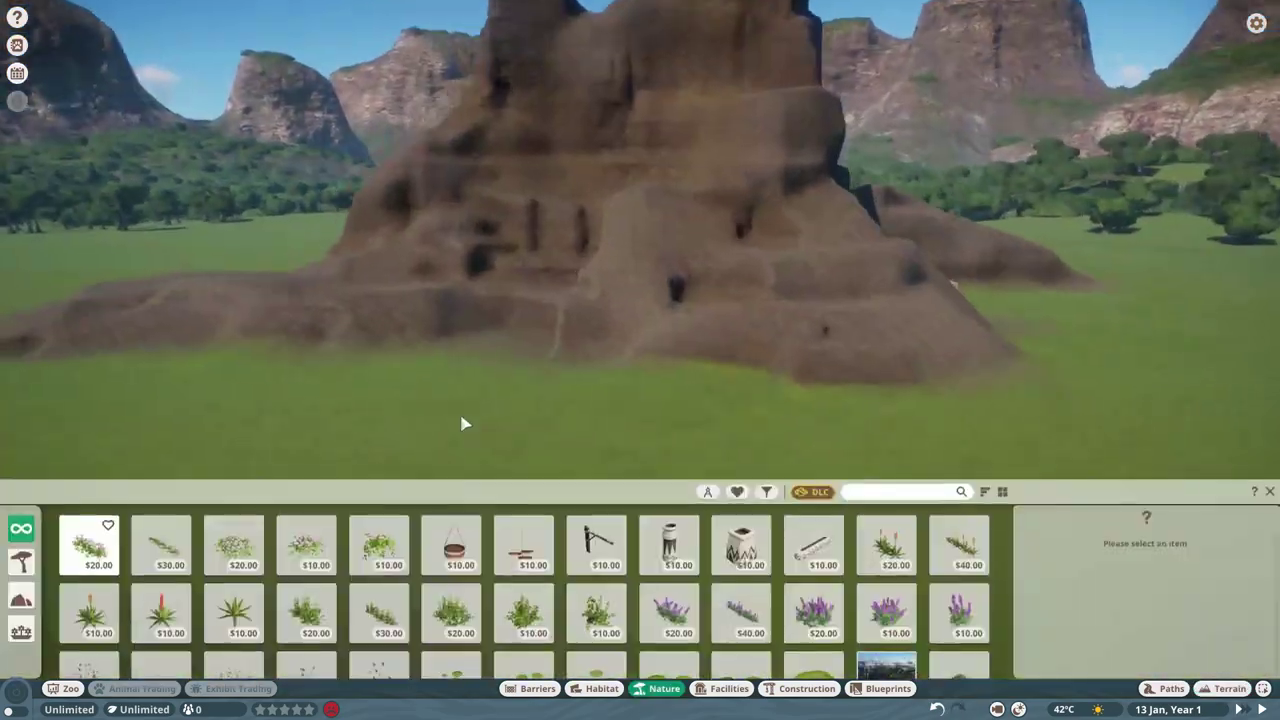
{"action": "left_click", "coordinate": [766, 491]}
{"action": "left_click", "coordinate": [21, 598]}
{"action": "left_click", "coordinate": [89, 605]}
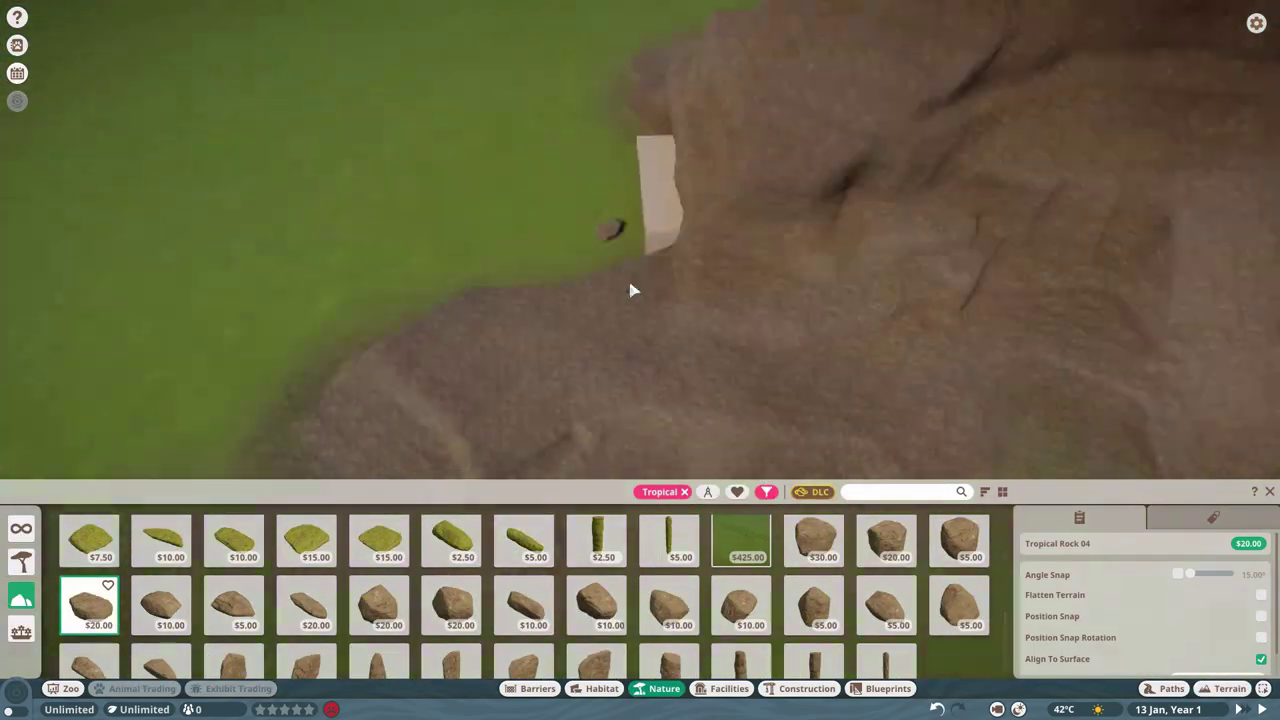
{"action": "scroll", "coordinate": [619, 203], "scroll_direction": "down", "scroll_amount": 10}
{"action": "scroll", "coordinate": [689, 337], "scroll_direction": "up", "scroll_amount": 8}
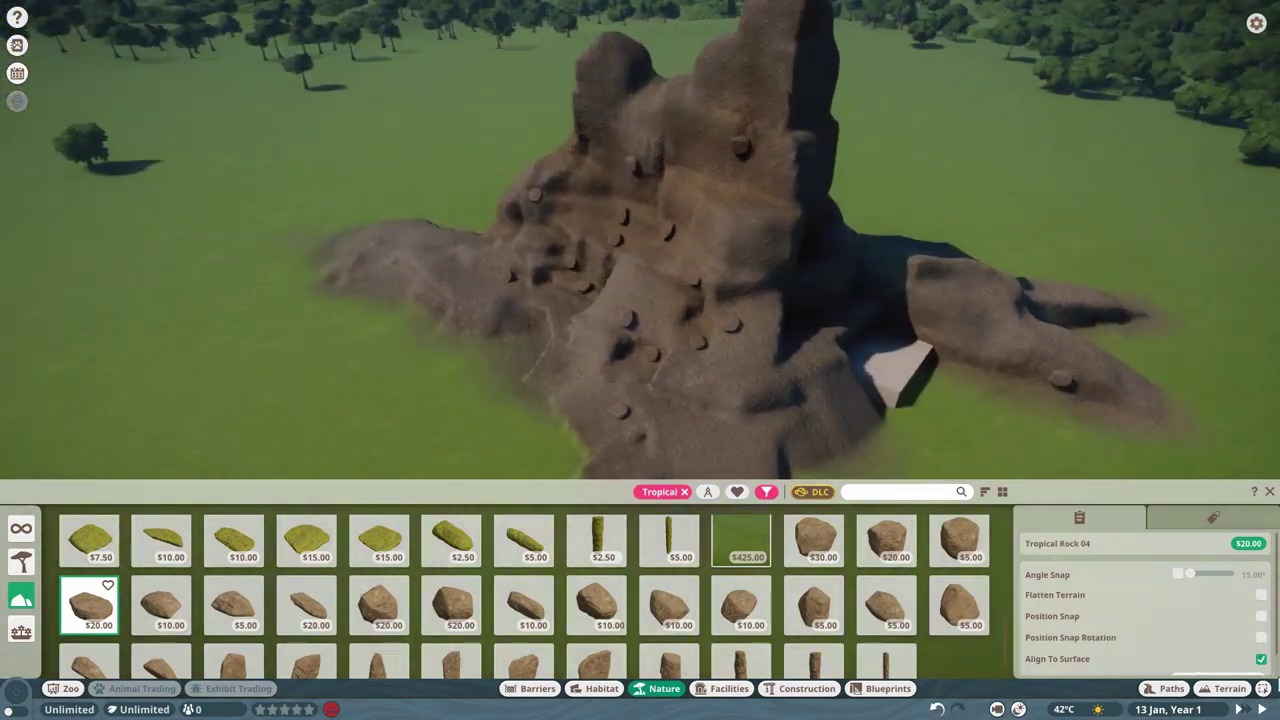
- Select the placed rock group and nearby trees, then try Tropical Rock 01
{"action": "key", "text": "Escape"}
{"action": "left_click", "coordinate": [823, 491]}
{"action": "scroll", "coordinate": [771, 420], "scroll_direction": "down", "scroll_amount": 5}
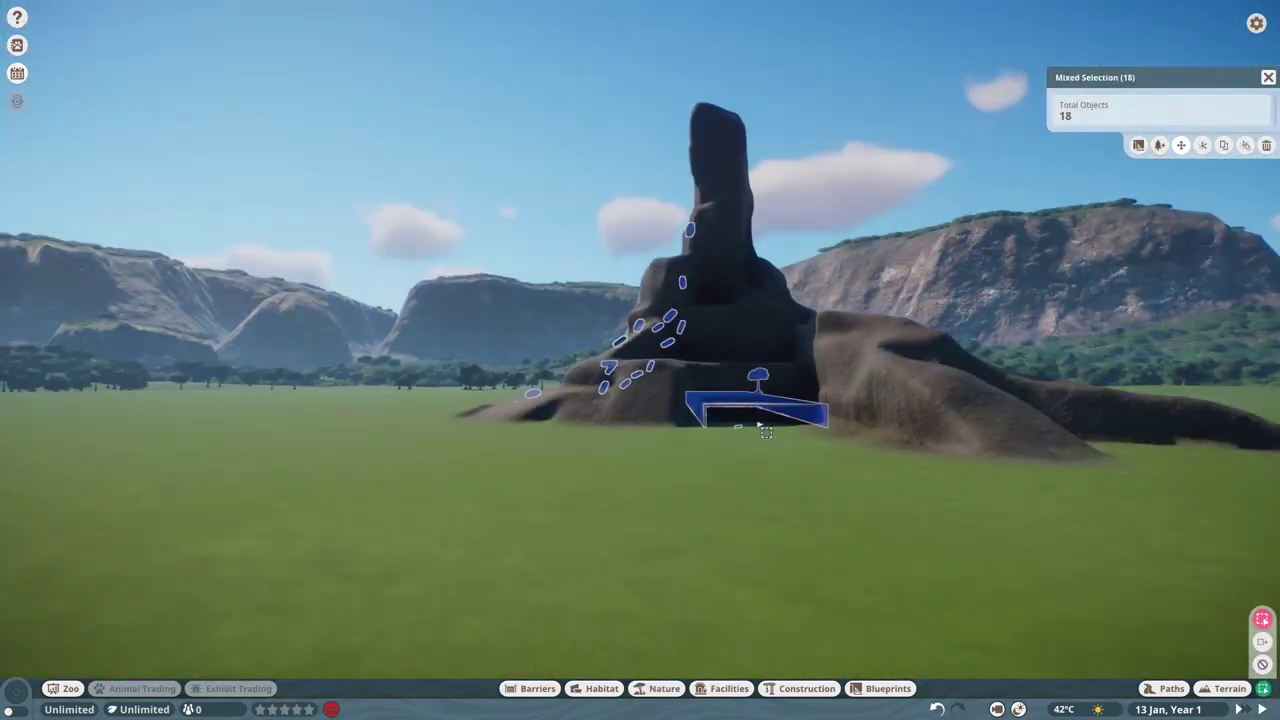
{"action": "left_click", "coordinate": [440, 265]}
{"action": "scroll", "coordinate": [690, 360], "scroll_direction": "up", "scroll_amount": 5}
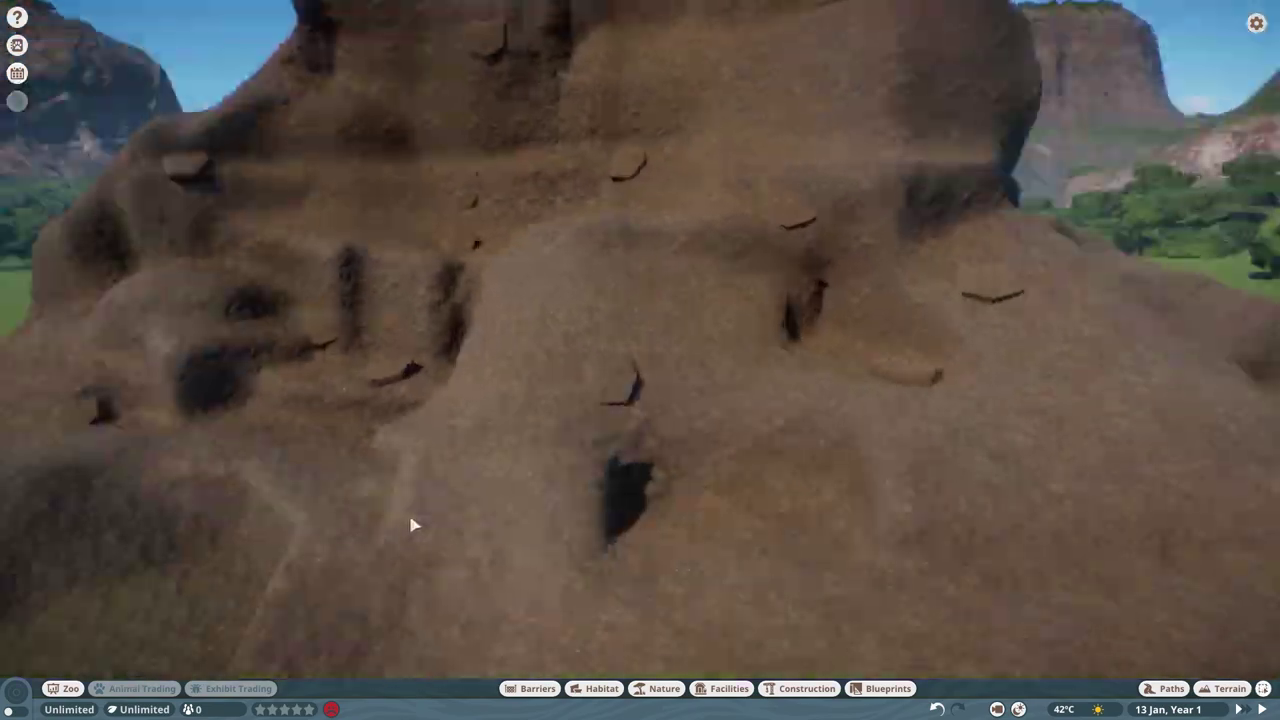
{"action": "left_click", "coordinate": [664, 688]}
{"action": "left_click", "coordinate": [813, 528]}
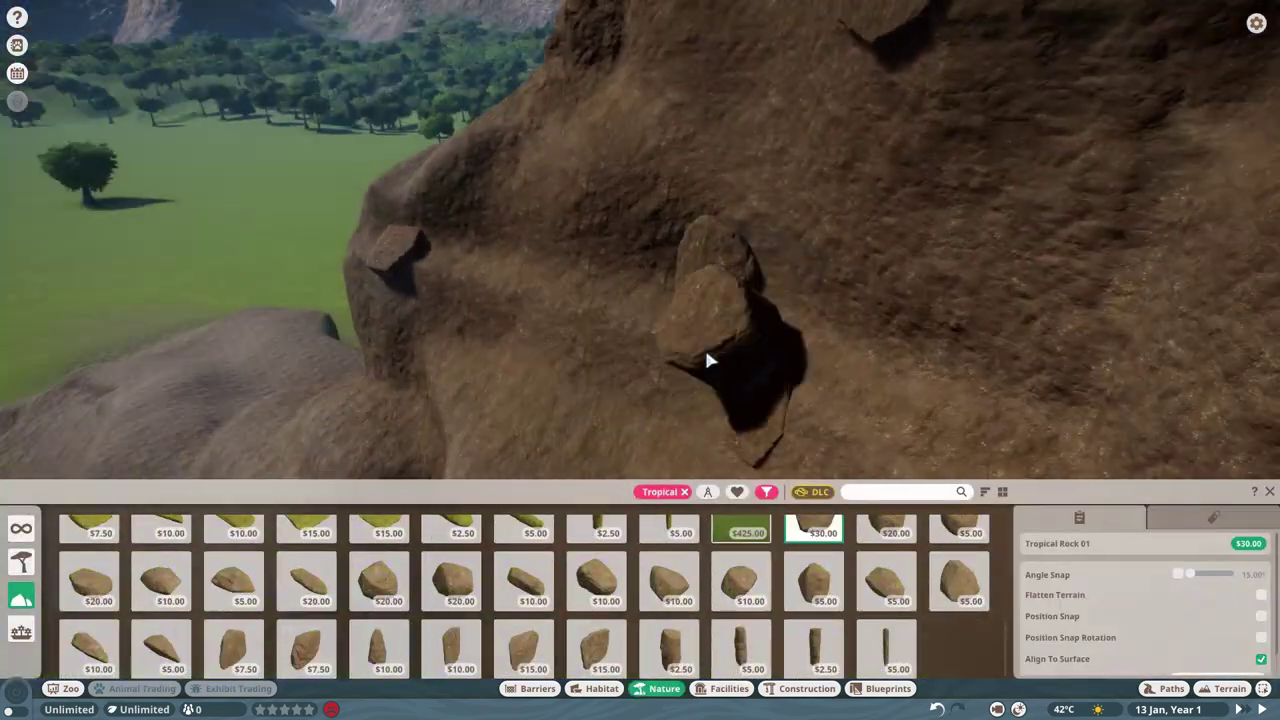
{"action": "scroll", "coordinate": [835, 388], "scroll_direction": "down", "scroll_amount": 2}
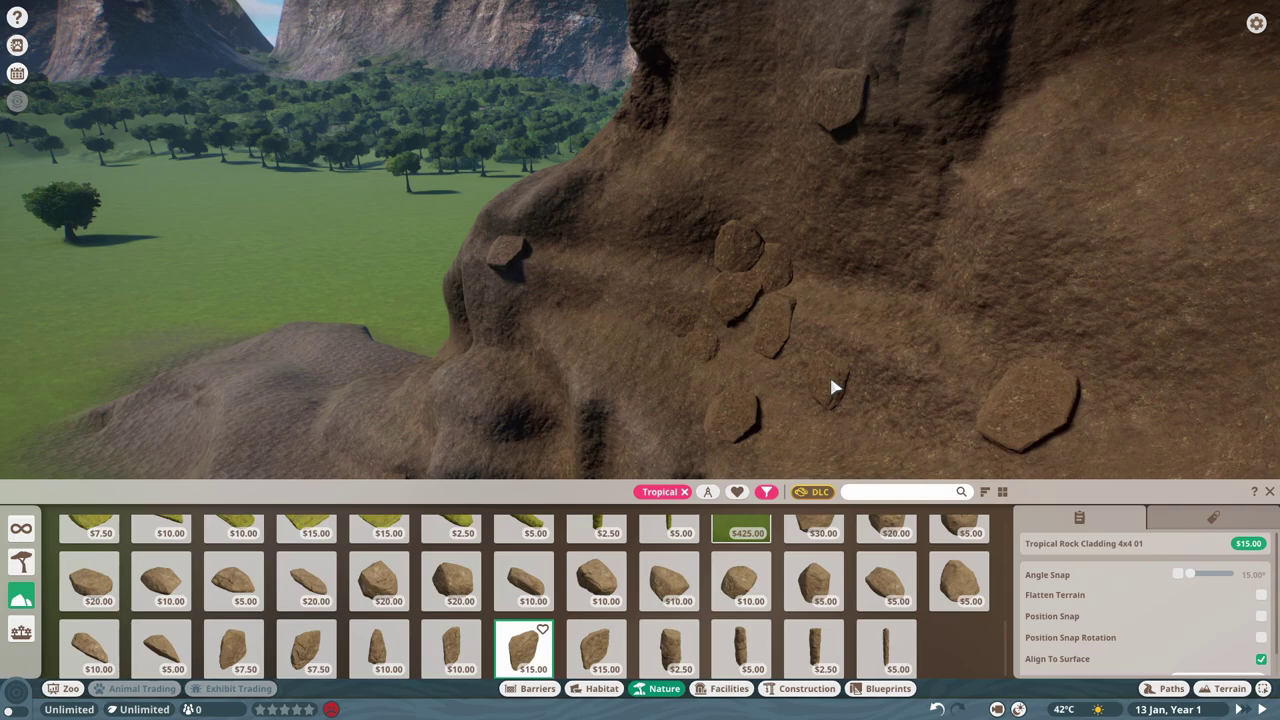
{"action": "scroll", "coordinate": [829, 386], "scroll_direction": "up", "scroll_amount": 2}
{"action": "scroll", "coordinate": [770, 370], "scroll_direction": "up", "scroll_amount": 2}
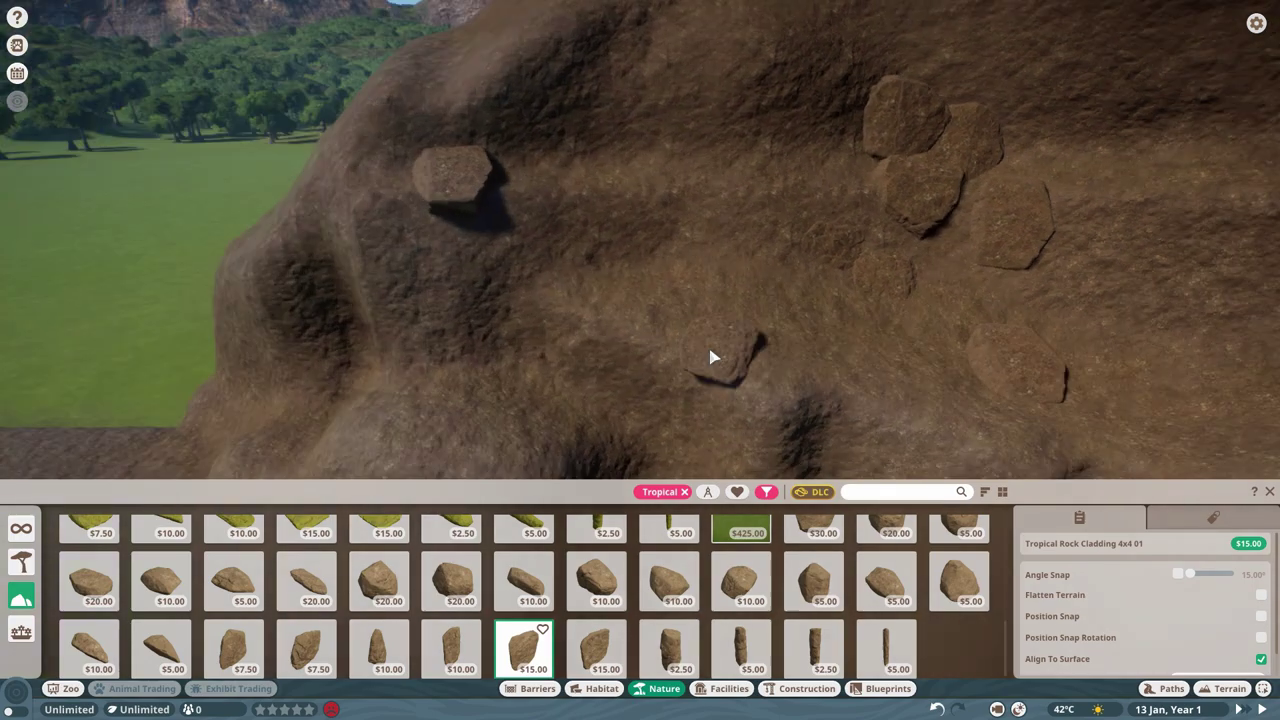
{"action": "scroll", "coordinate": [712, 357], "scroll_direction": "down", "scroll_amount": 3}
{"action": "right_click", "coordinate": [900, 345]}
{"action": "scroll", "coordinate": [915, 340], "scroll_direction": "down", "scroll_amount": 3}
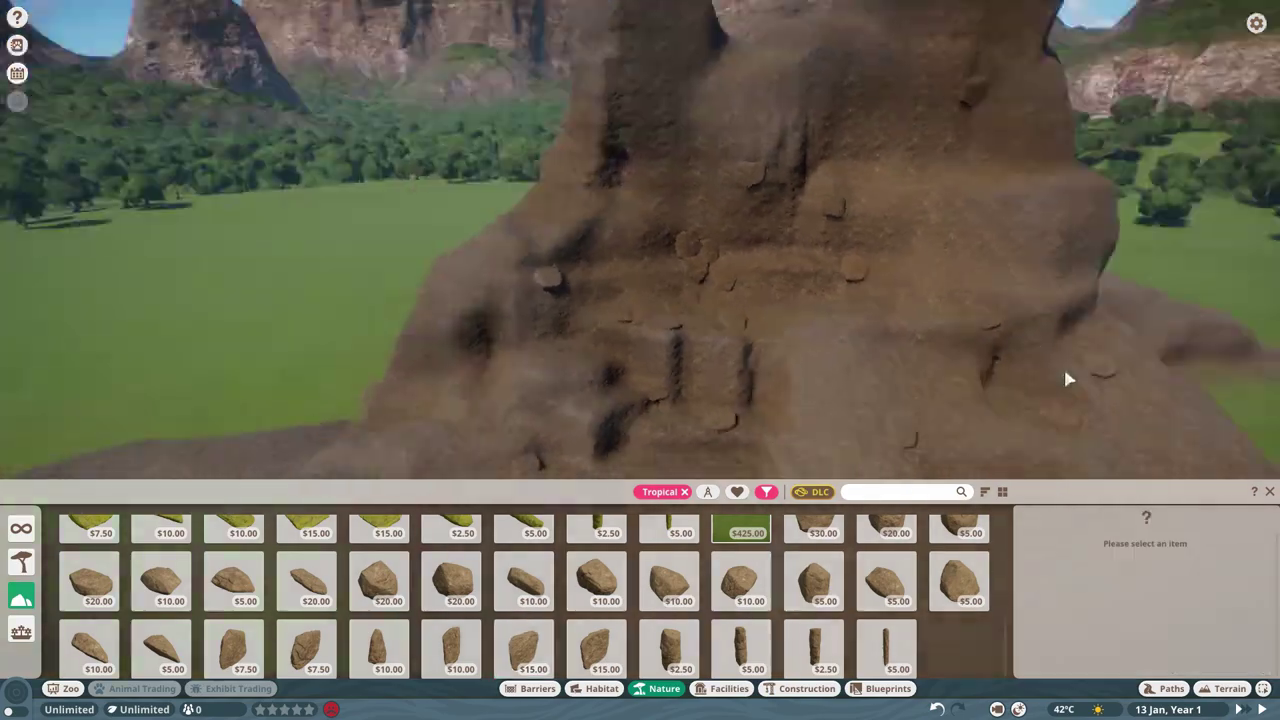
- Place Tropical Rock Cladding 4x4 02 slabs side by side on the cliff
{"action": "left_click", "coordinate": [595, 648]}
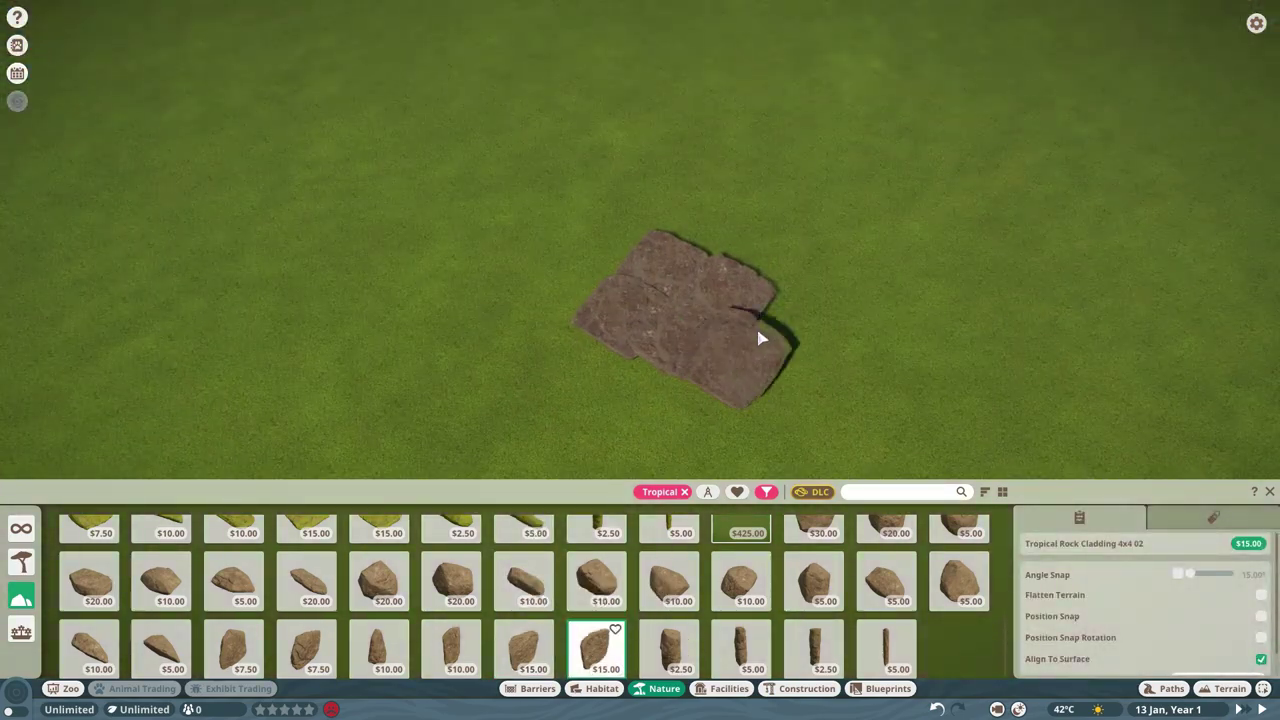
{"action": "left_click", "coordinate": [760, 338]}
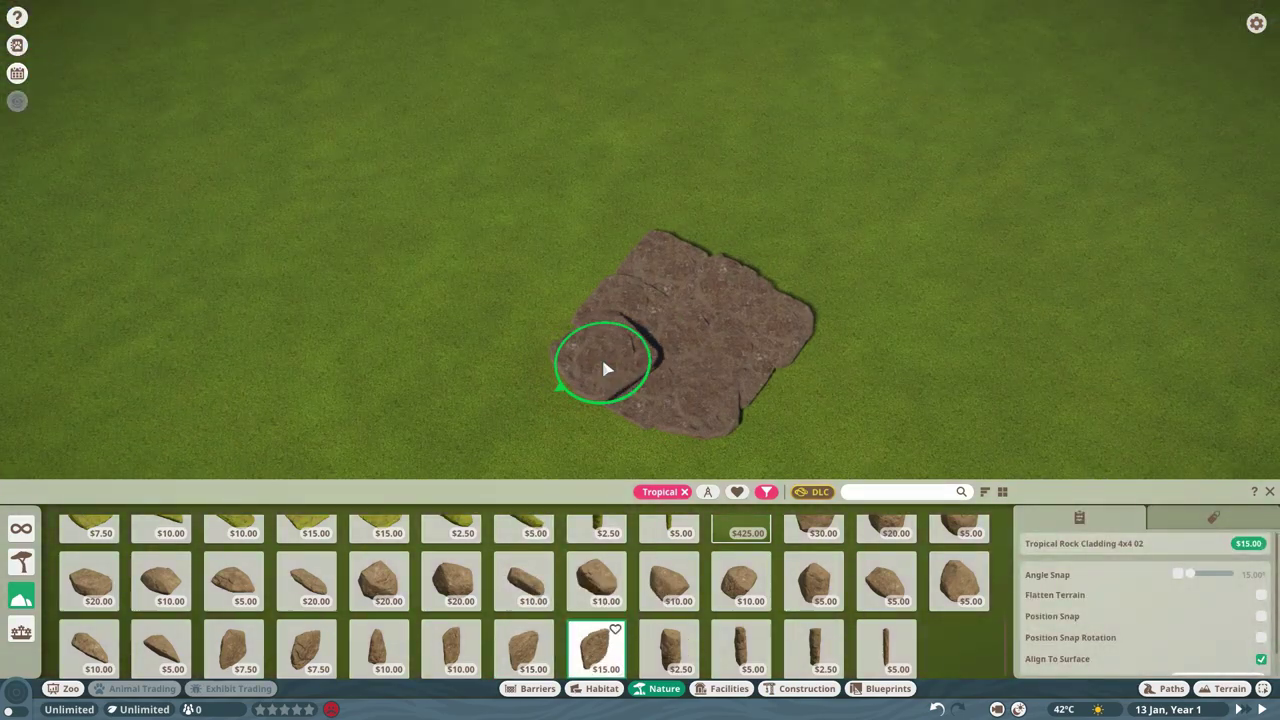
{"action": "left_click", "coordinate": [540, 358]}
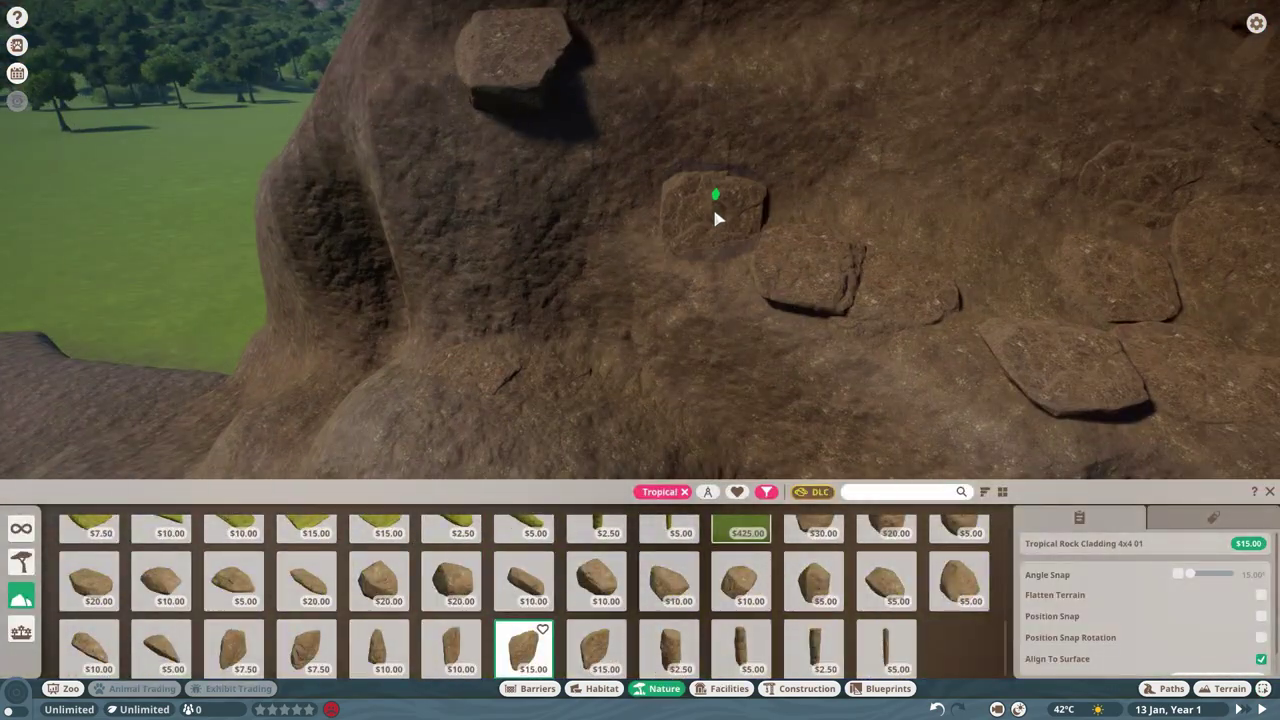
{"action": "scroll", "coordinate": [702, 148], "scroll_direction": "down", "scroll_amount": 5}
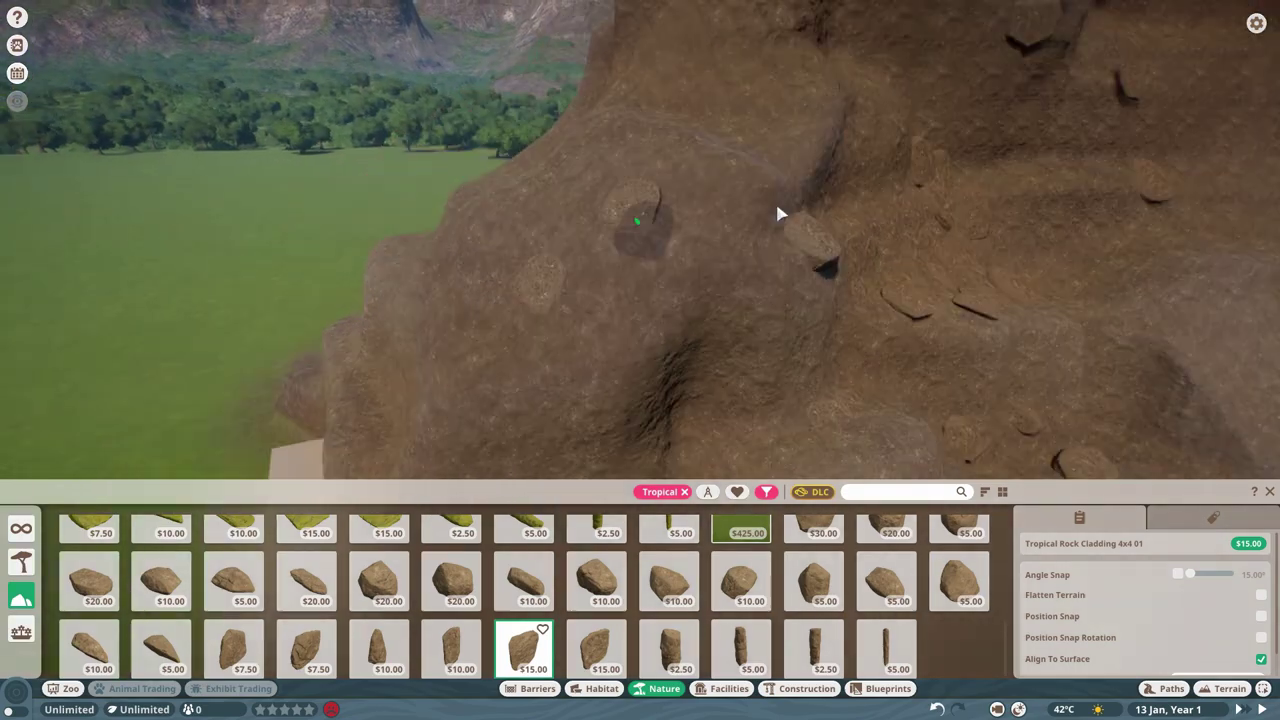
{"action": "right_click", "coordinate": [860, 315]}
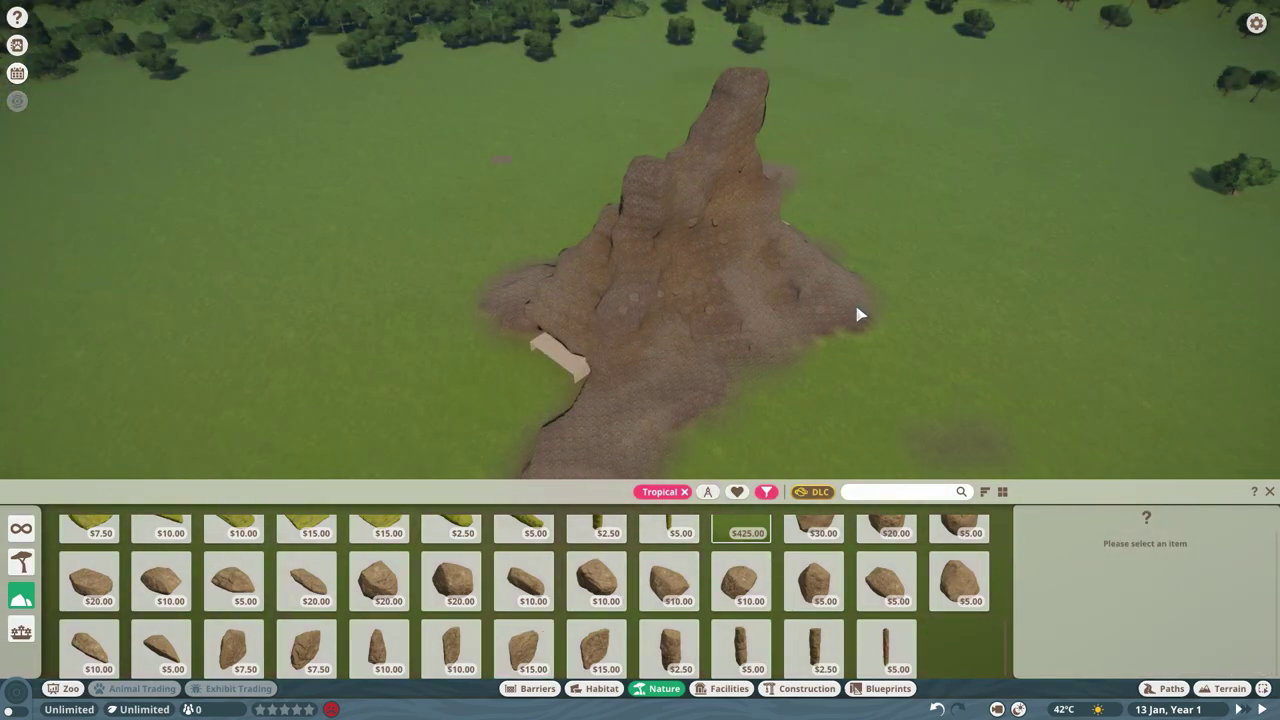
{"action": "scroll", "coordinate": [860, 315], "scroll_direction": "up", "scroll_amount": 5}
{"action": "scroll", "coordinate": [813, 580], "scroll_direction": "up", "scroll_amount": 1}
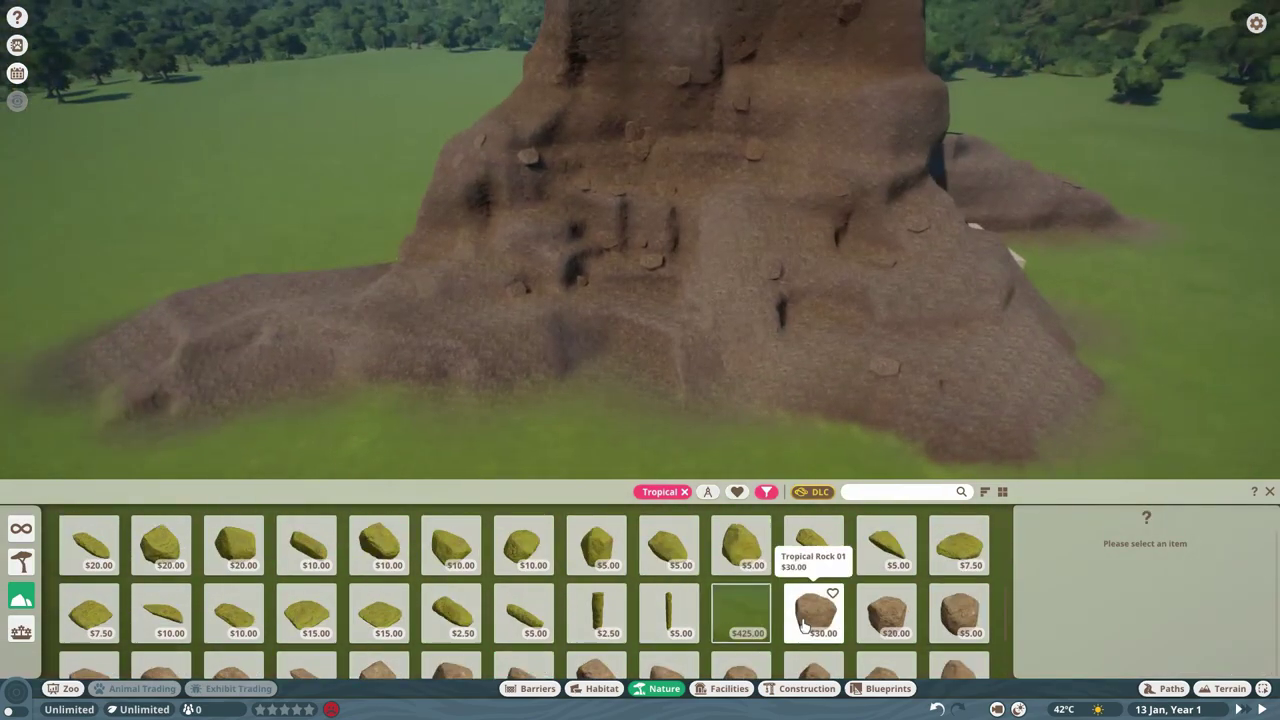
- Place a Tropical Rock 01 on the cliff face and try Tropical Rock 07
{"action": "left_click", "coordinate": [813, 612]}
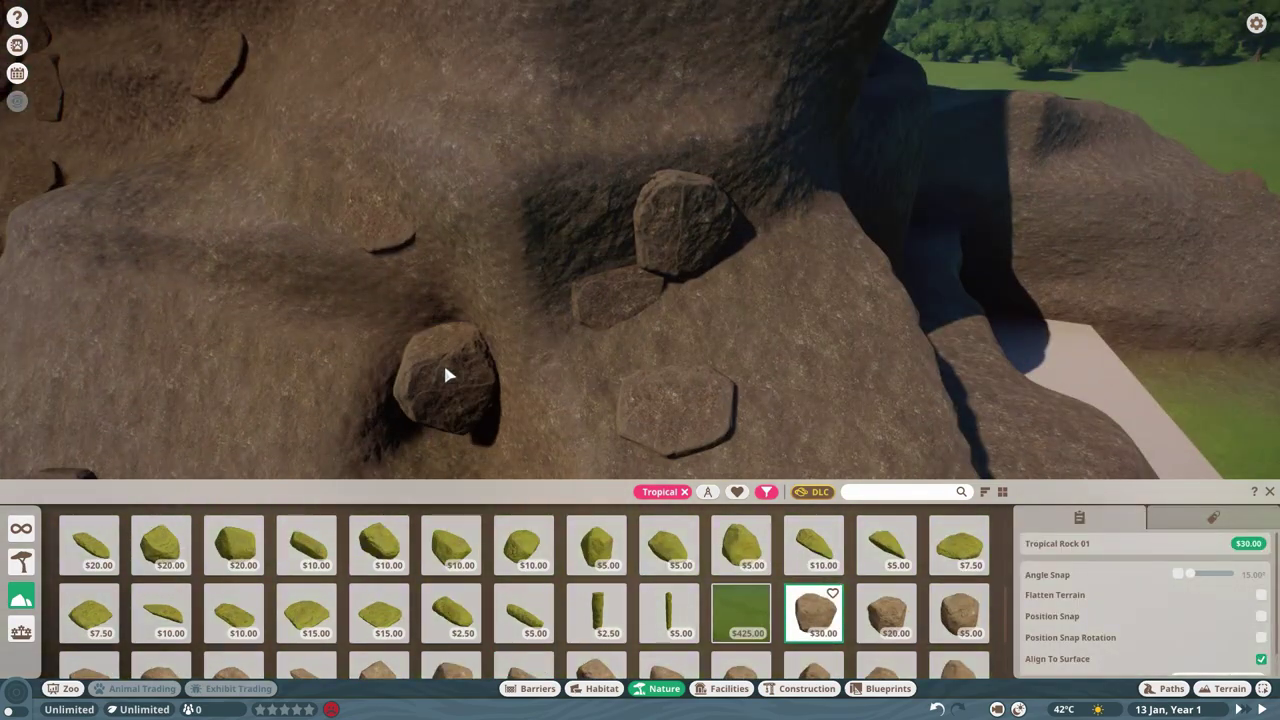
{"action": "left_click", "coordinate": [447, 375]}
{"action": "scroll", "coordinate": [447, 388], "scroll_direction": "down", "scroll_amount": 2}
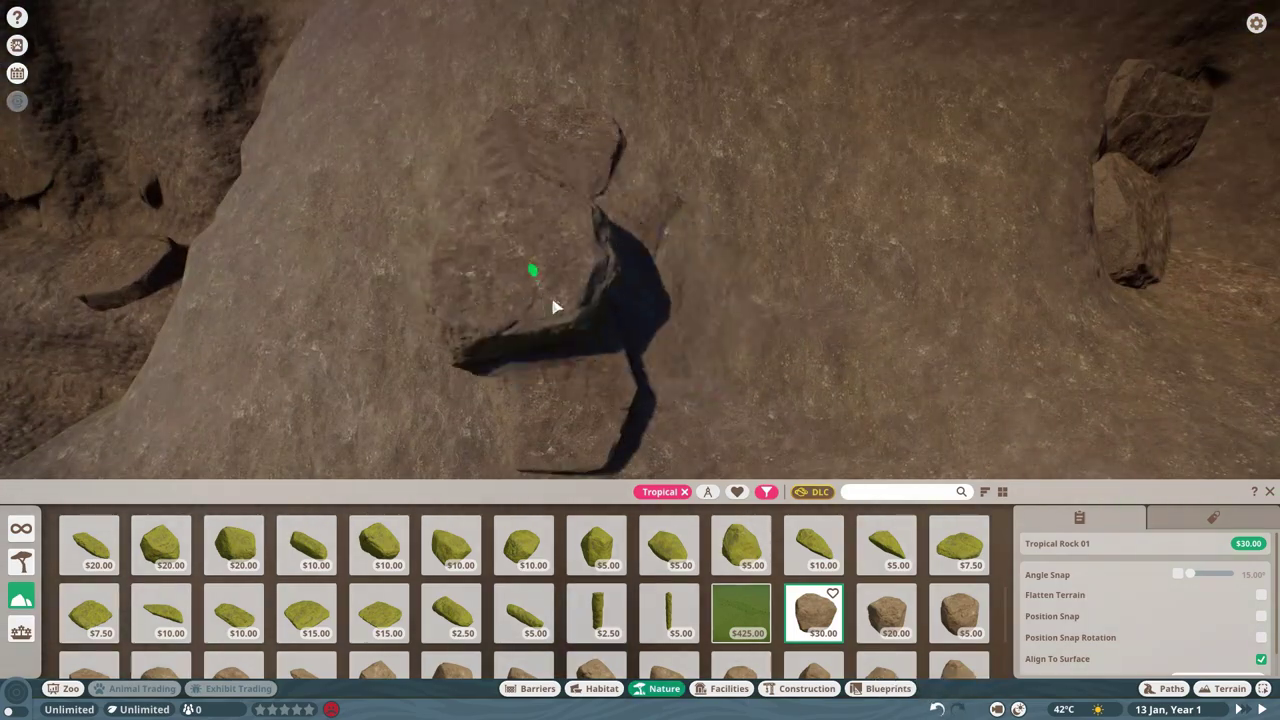
{"action": "right_click", "coordinate": [551, 303]}
{"action": "scroll", "coordinate": [648, 592], "scroll_direction": "down", "scroll_amount": 1}
{"action": "left_click", "coordinate": [306, 580]}
{"action": "scroll", "coordinate": [718, 350], "scroll_direction": "up", "scroll_amount": 3}
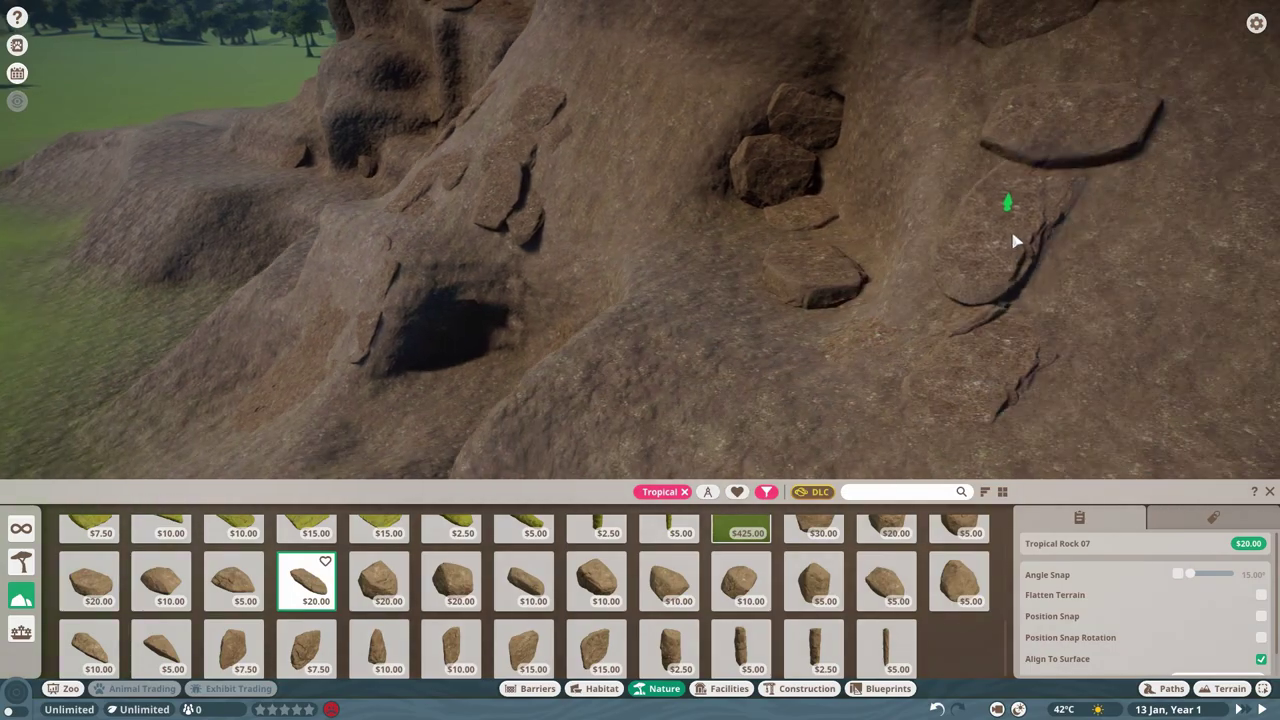
{"action": "right_click", "coordinate": [1065, 328]}
- Reopen the rock catalogue to browse Tundra rocks
{"action": "key", "text": "Escape"}
{"action": "scroll", "coordinate": [777, 531], "scroll_direction": "up", "scroll_amount": 5}
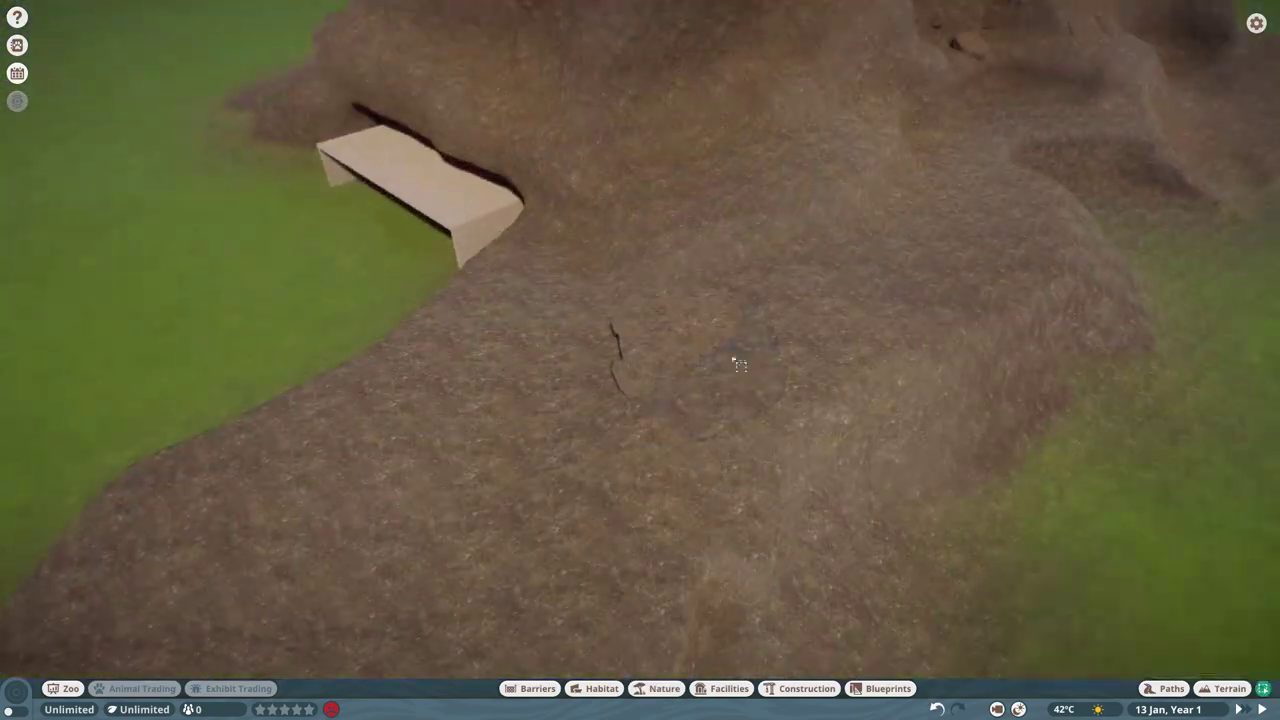
{"action": "scroll", "coordinate": [903, 428], "scroll_direction": "down", "scroll_amount": 5}
{"action": "left_click", "coordinate": [664, 688]}
{"action": "scroll", "coordinate": [603, 560], "scroll_direction": "down", "scroll_amount": 1}
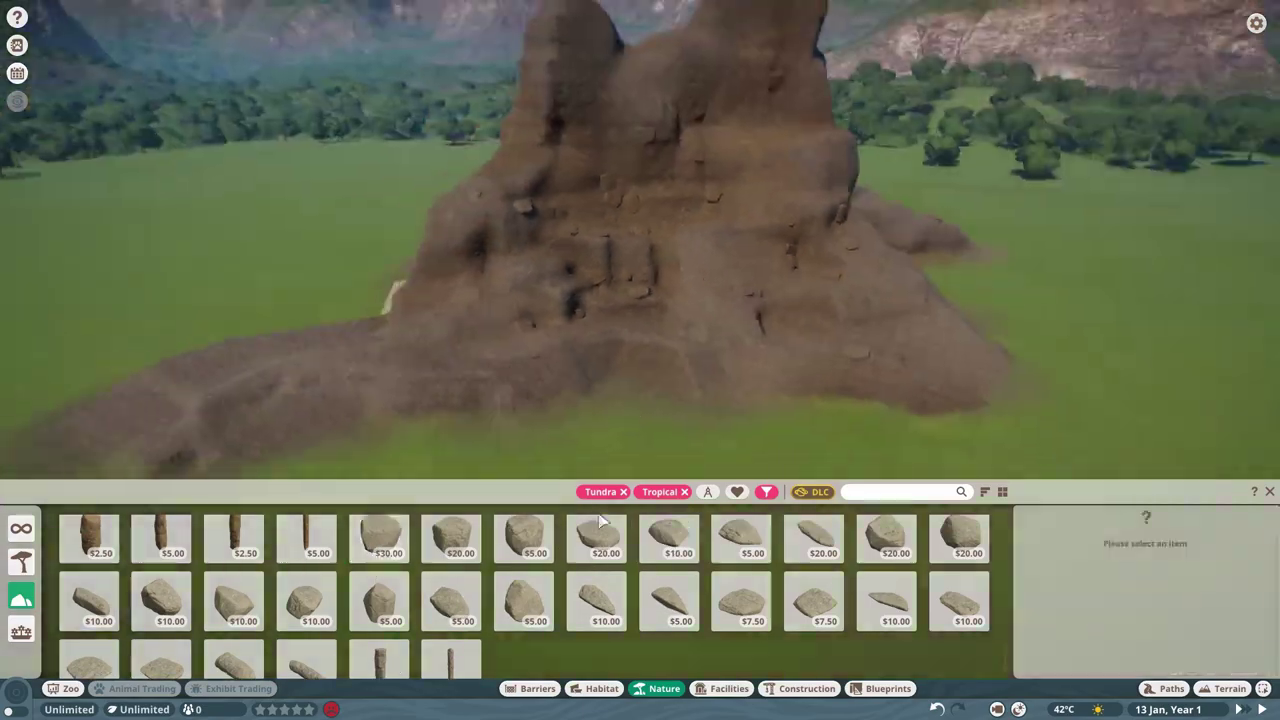
{"action": "left_click", "coordinate": [813, 538]}
- Wedge Tropical Rock 04 pieces into the crevices of the mountain's front face
{"action": "key", "text": "Escape"}
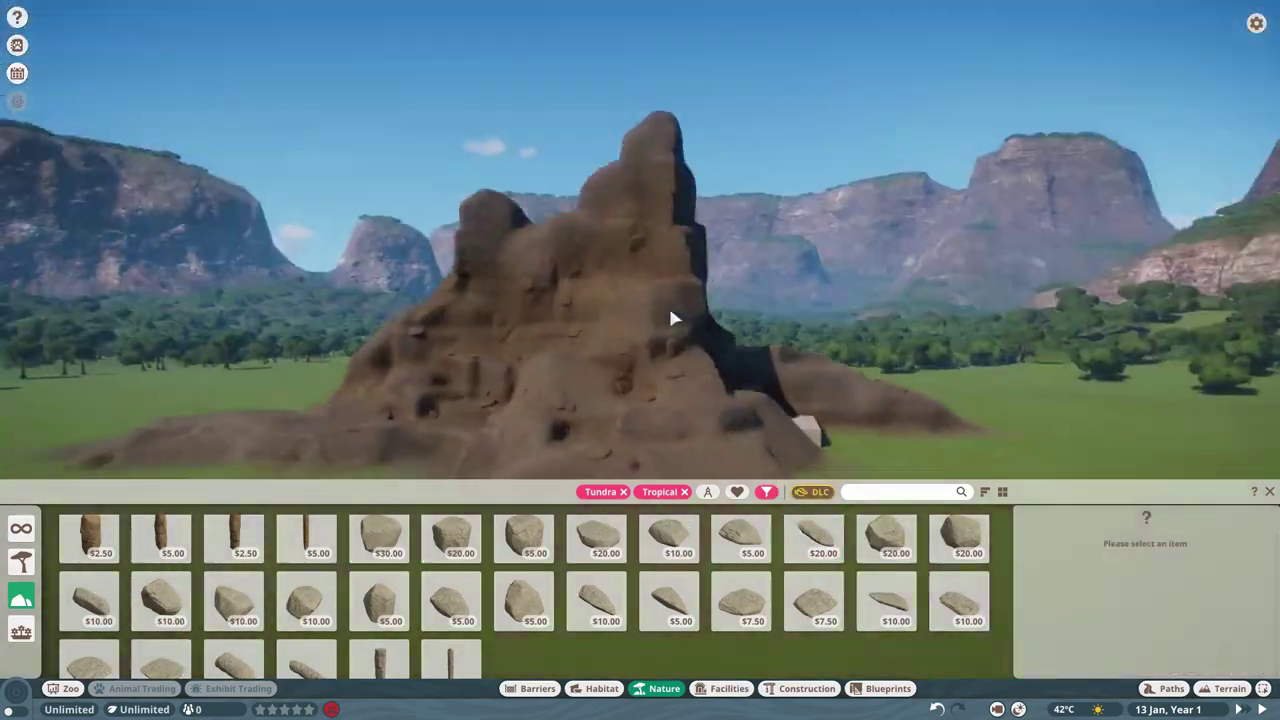
{"action": "key", "text": "Escape"}
{"action": "left_click", "coordinate": [724, 408]}
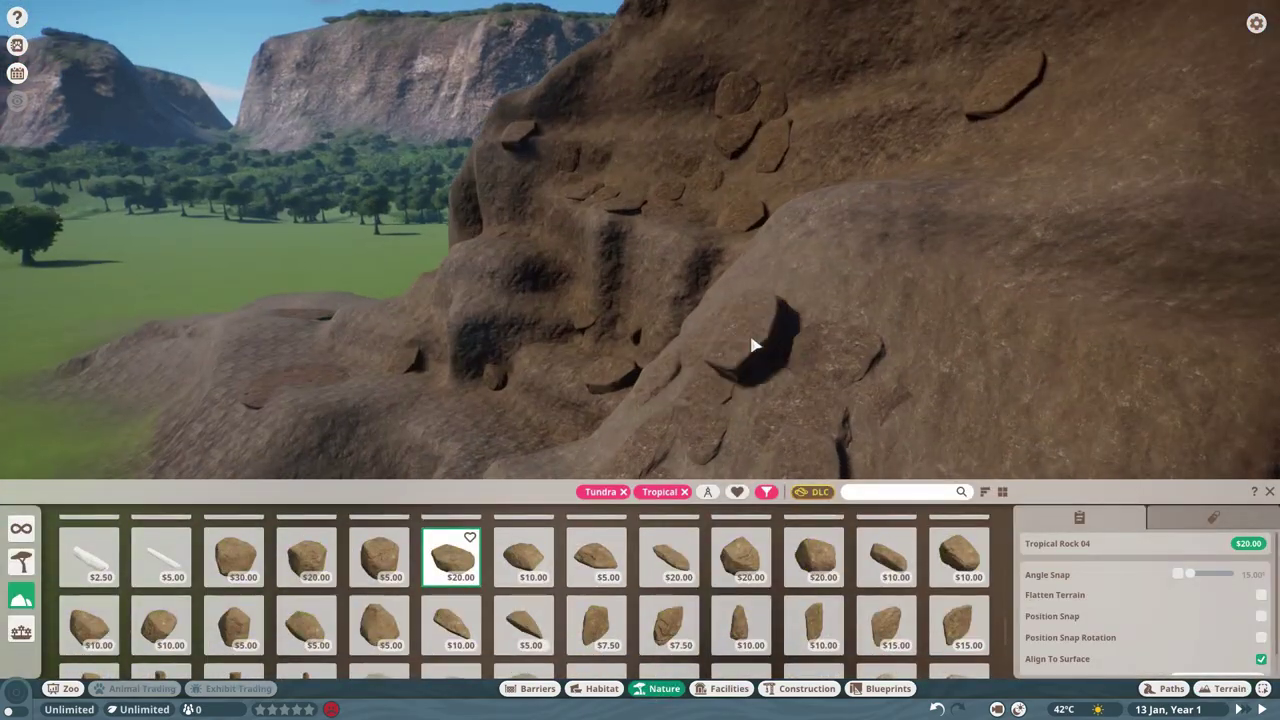
{"action": "scroll", "coordinate": [997, 391], "scroll_direction": "up", "scroll_amount": 3}
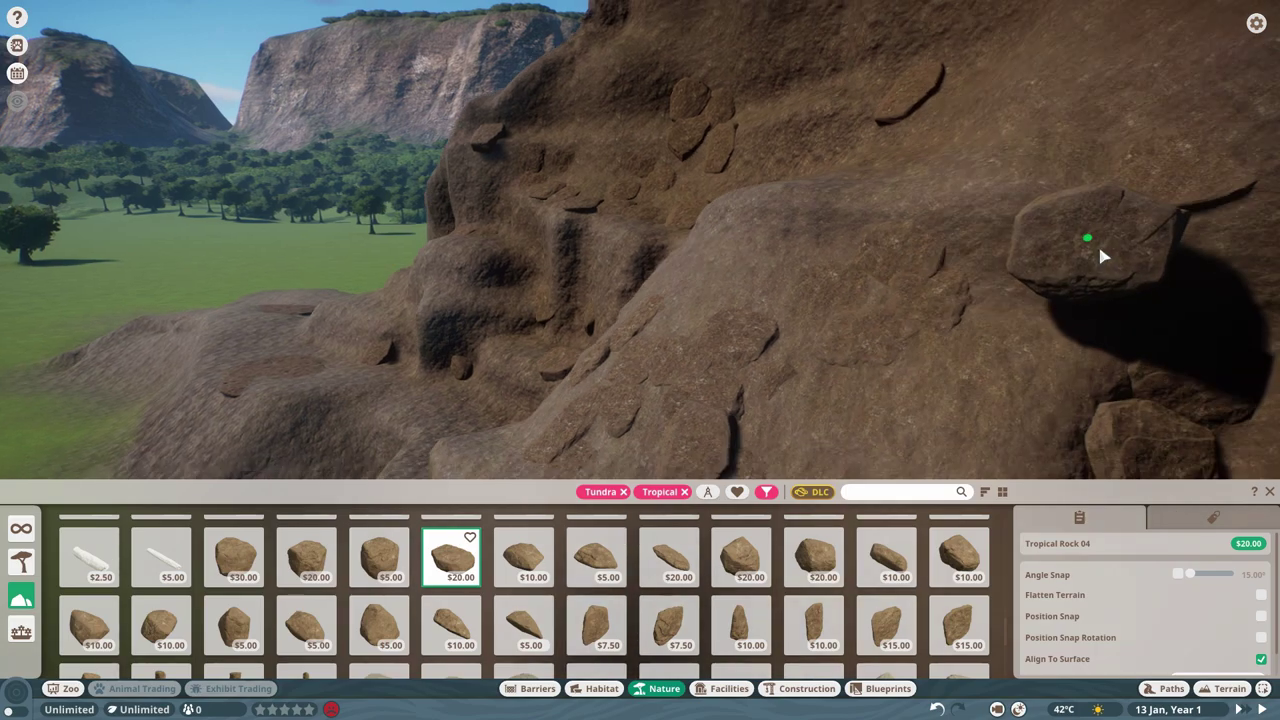
{"action": "scroll", "coordinate": [943, 152], "scroll_direction": "up", "scroll_amount": 3}
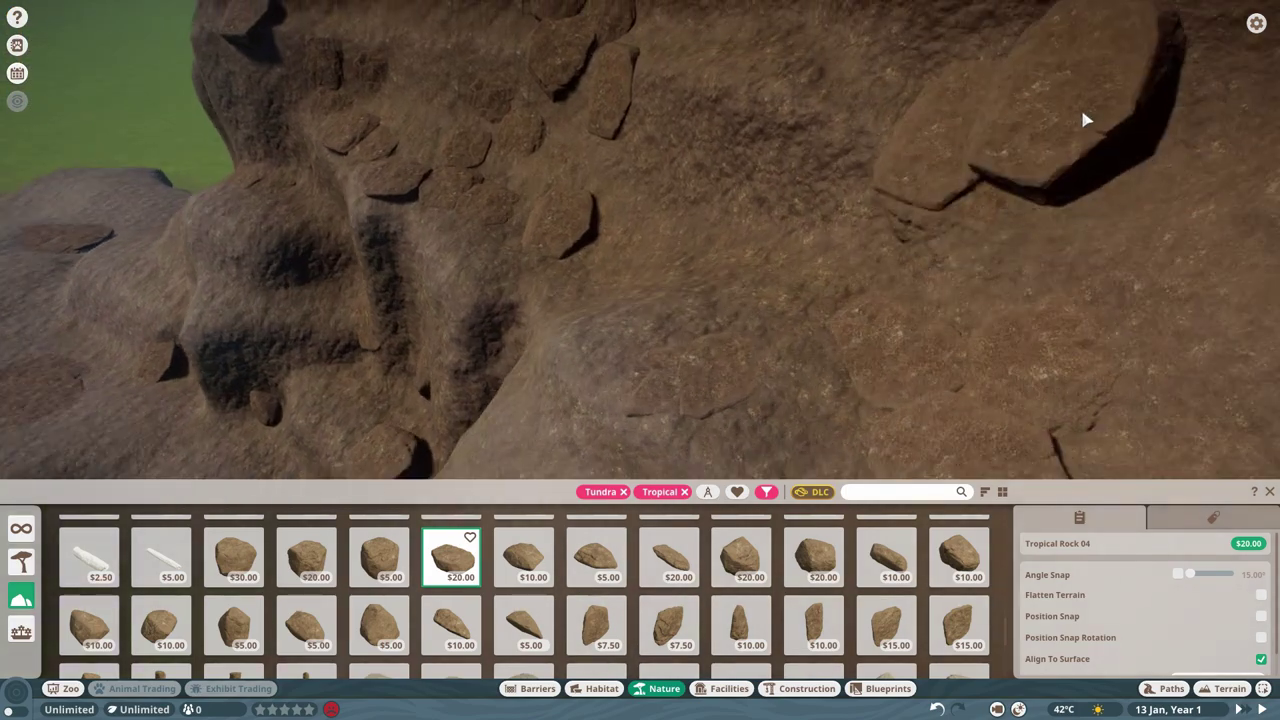
{"action": "scroll", "coordinate": [928, 249], "scroll_direction": "up", "scroll_amount": 2}
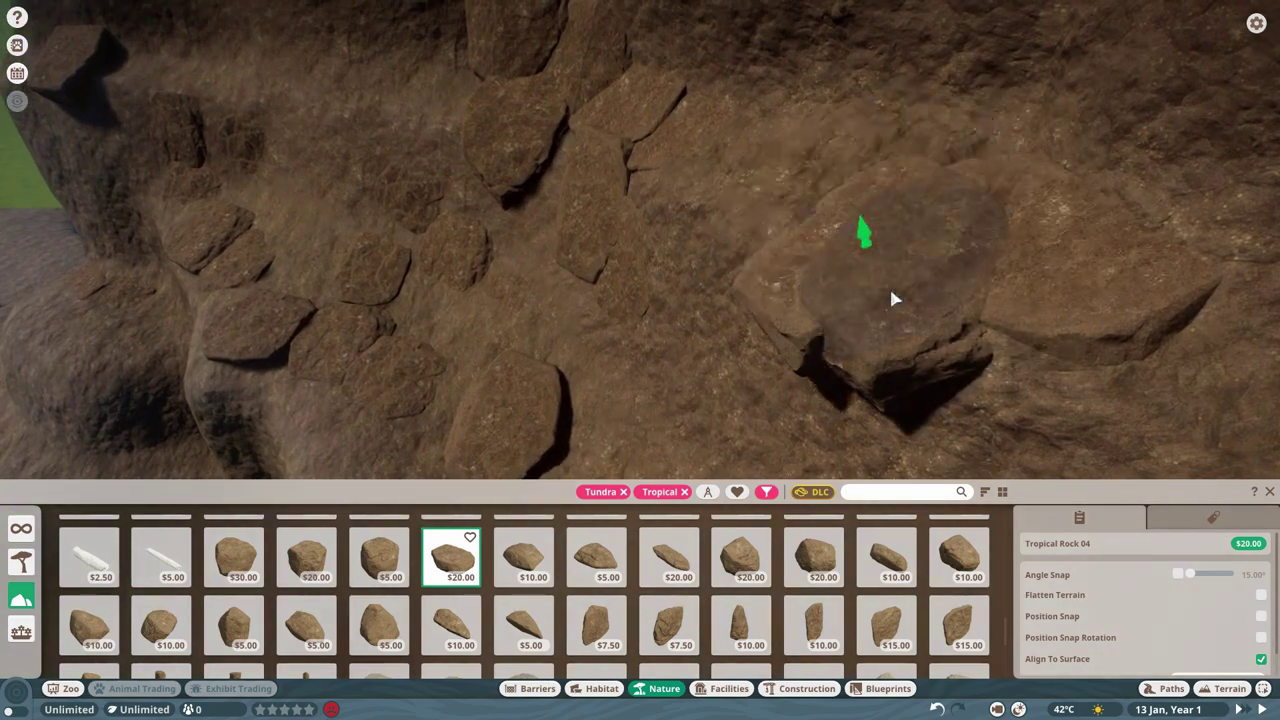
{"action": "scroll", "coordinate": [845, 140], "scroll_direction": "up", "scroll_amount": 2}
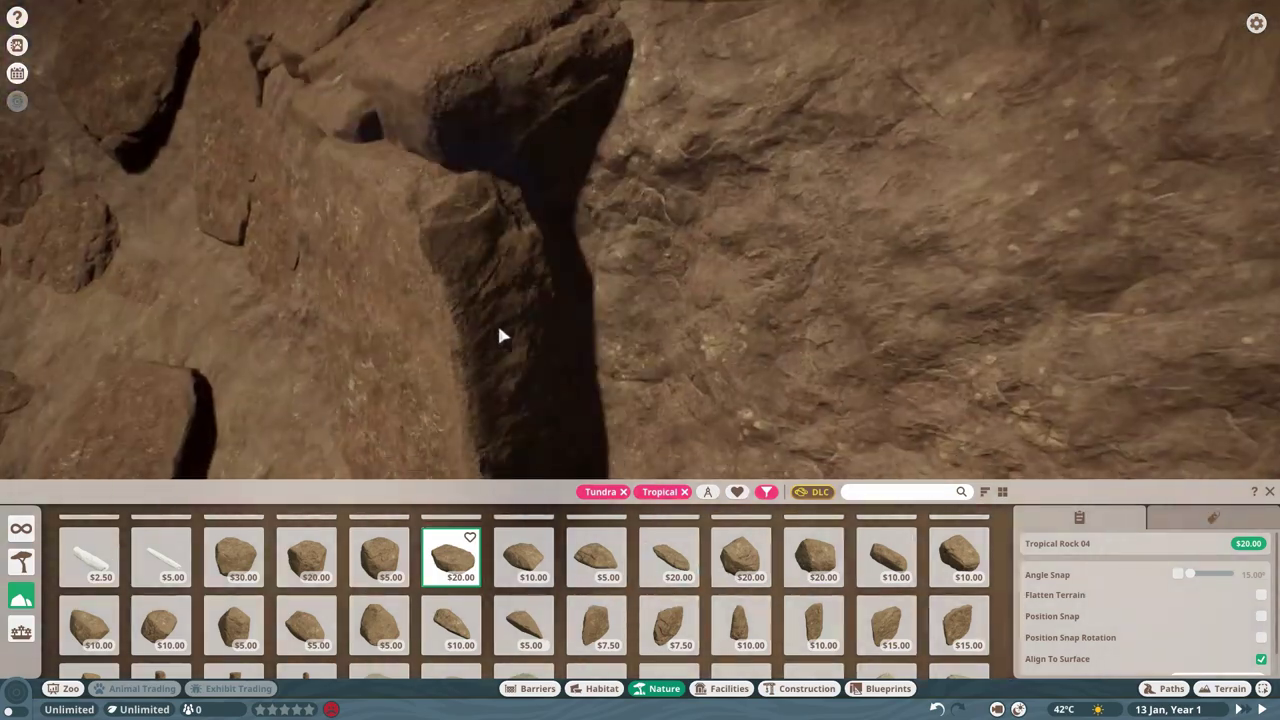
{"action": "scroll", "coordinate": [499, 309], "scroll_direction": "up", "scroll_amount": 2}
{"action": "scroll", "coordinate": [632, 368], "scroll_direction": "down", "scroll_amount": 2}
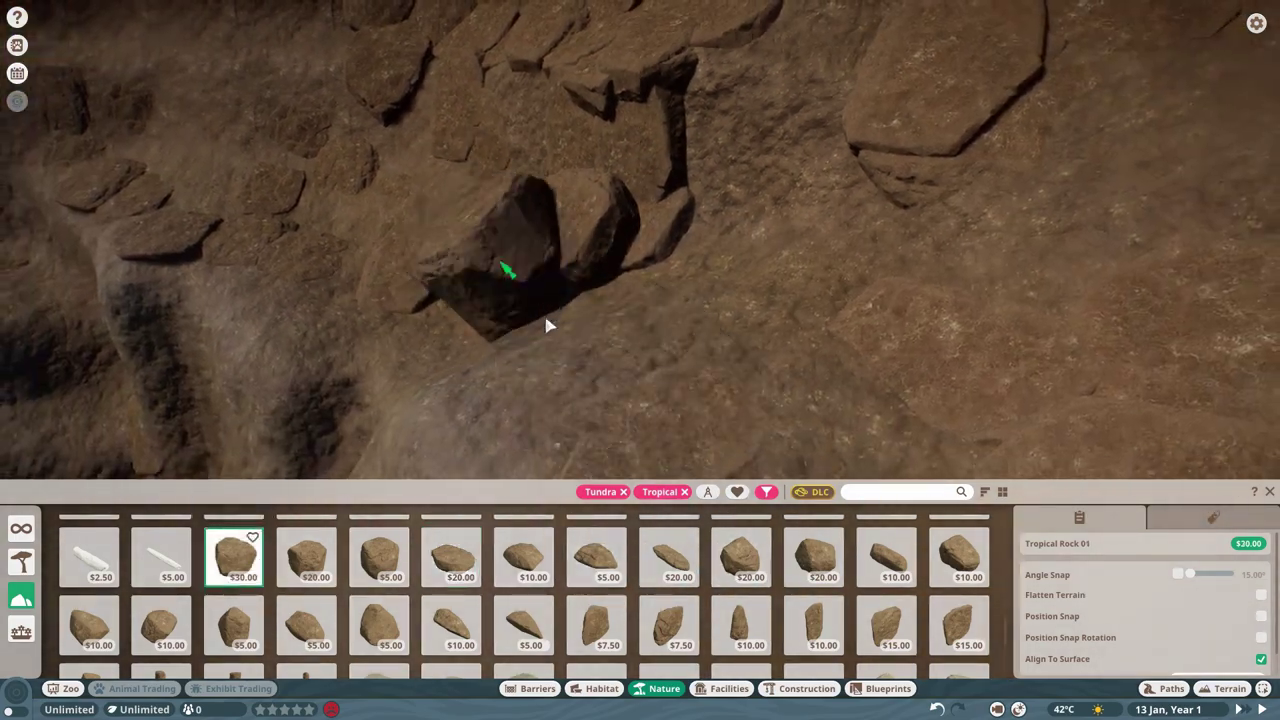
{"action": "scroll", "coordinate": [571, 330], "scroll_direction": "down", "scroll_amount": 2}
{"action": "scroll", "coordinate": [808, 351], "scroll_direction": "down", "scroll_amount": 3}
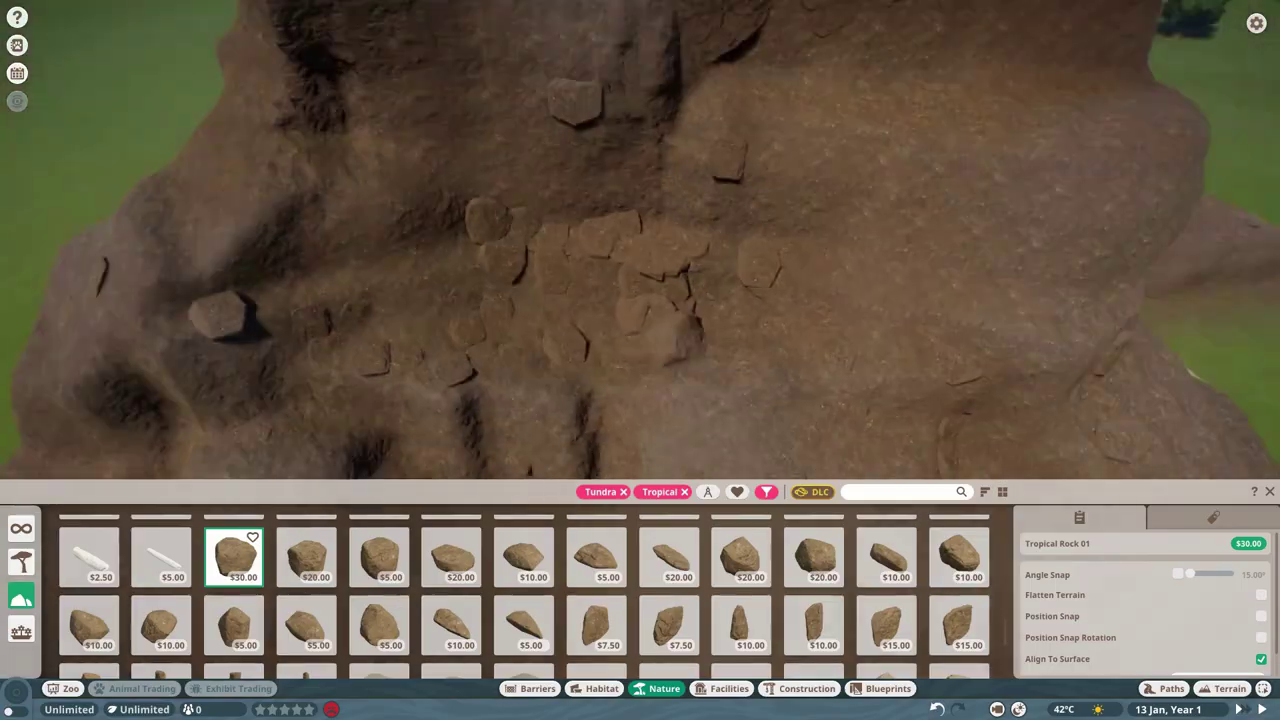
{"action": "key", "text": "Escape"}
{"action": "scroll", "coordinate": [535, 467], "scroll_direction": "down", "scroll_amount": 5}
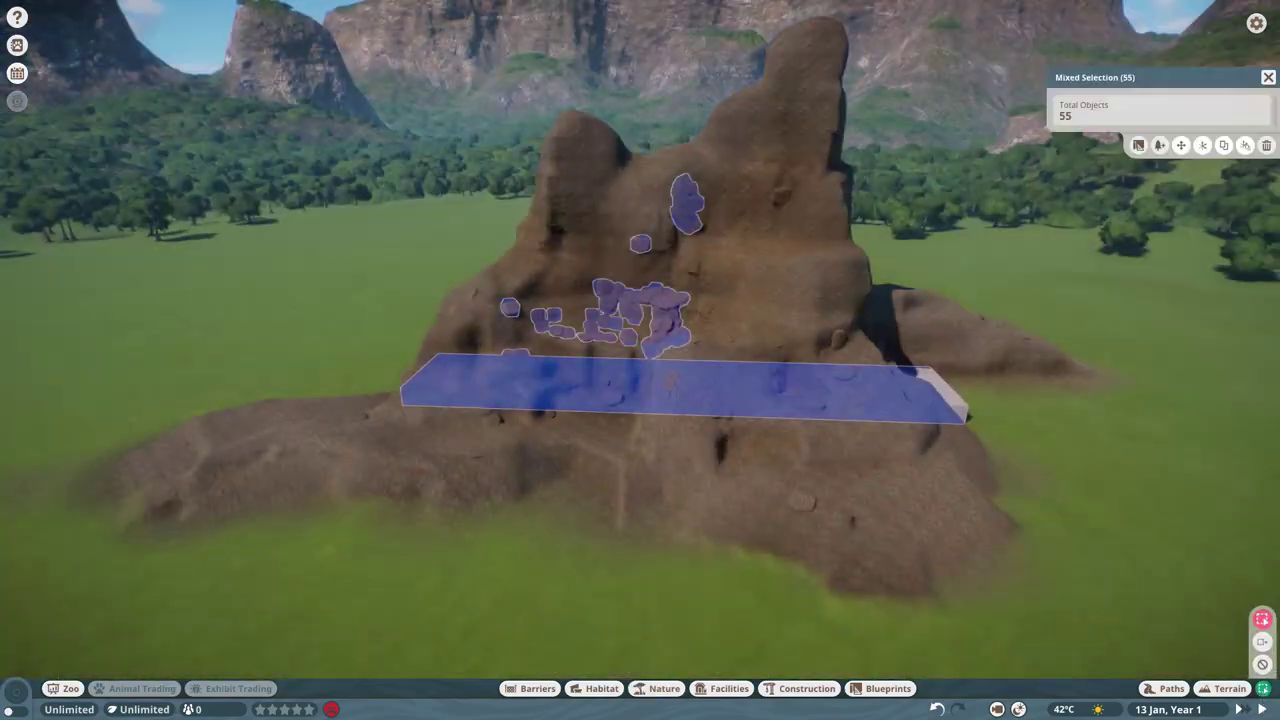
{"action": "scroll", "coordinate": [535, 467], "scroll_direction": "up", "scroll_amount": 3}
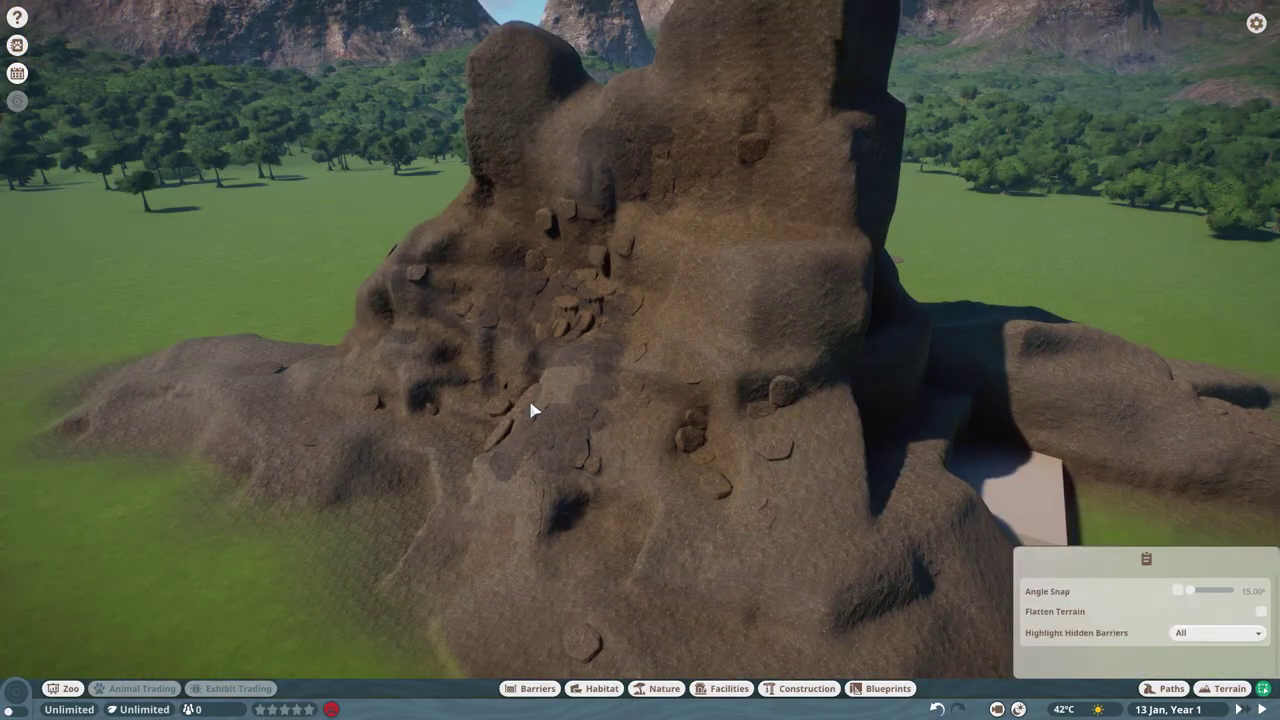
{"action": "scroll", "coordinate": [535, 411], "scroll_direction": "down", "scroll_amount": 5}
{"action": "scroll", "coordinate": [535, 411], "scroll_direction": "up", "scroll_amount": 5}
- Place a Tundra Rock 07 boulder on the pillar's side slope
{"action": "left_click", "coordinate": [664, 688]}
{"action": "left_click", "coordinate": [597, 553]}
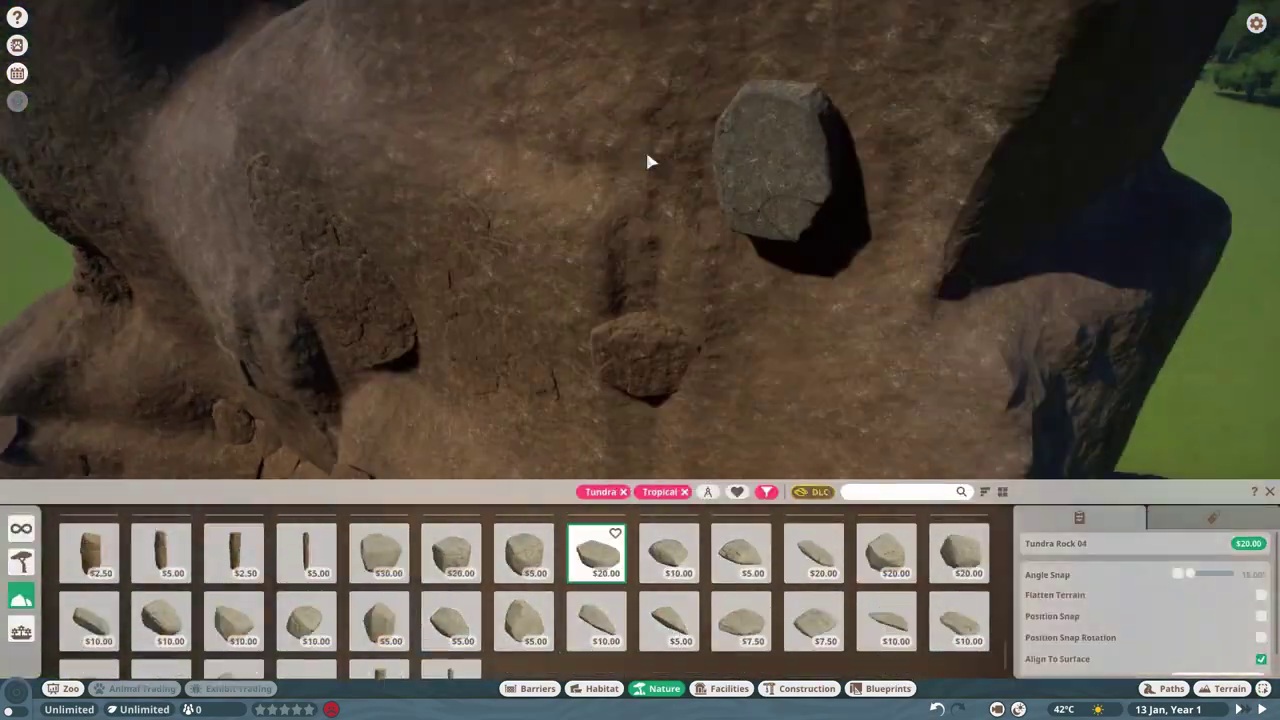
{"action": "scroll", "coordinate": [601, 276], "scroll_direction": "down", "scroll_amount": 3}
{"action": "left_click", "coordinate": [161, 670]}
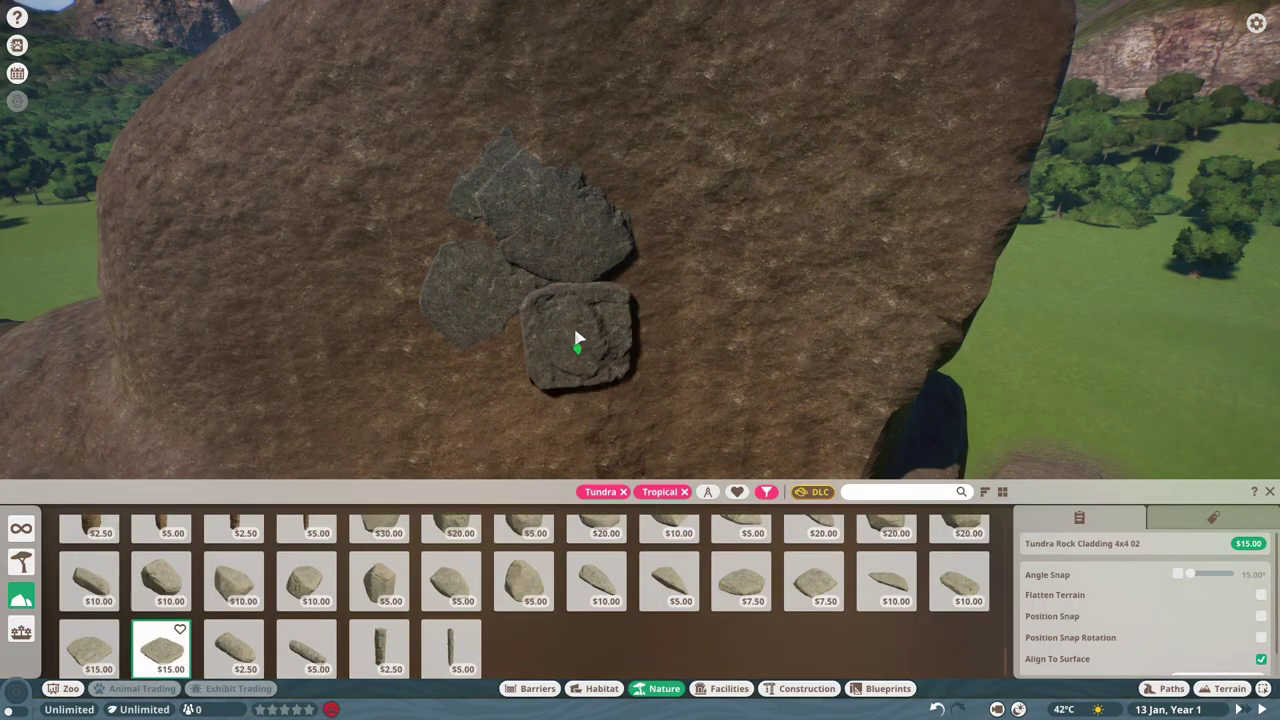
{"action": "left_click", "coordinate": [814, 538]}
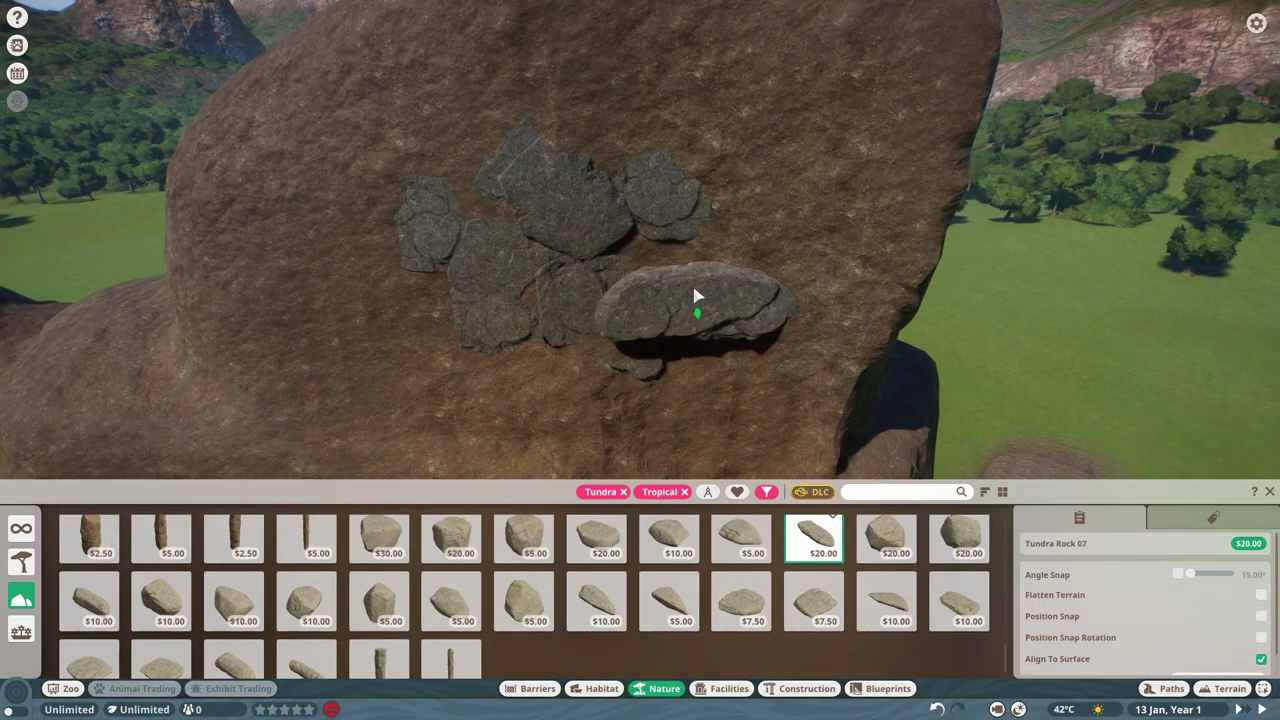
{"action": "key", "text": "q"}
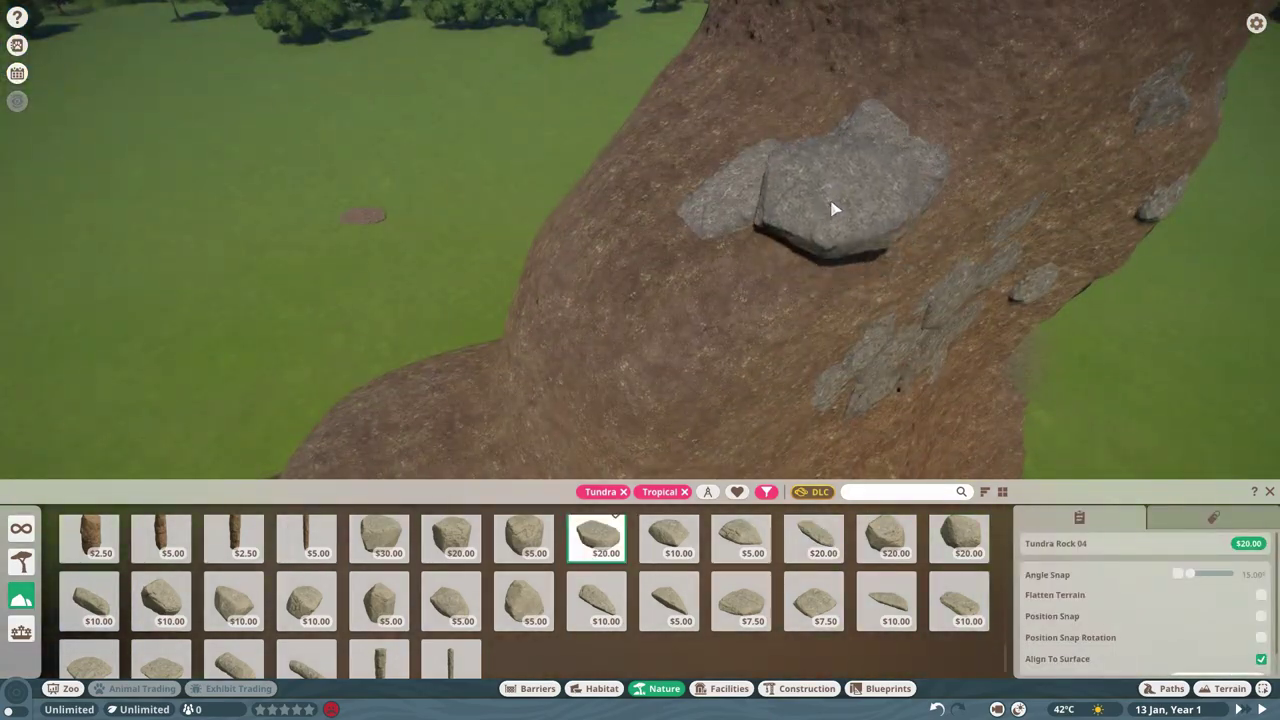
{"action": "left_click", "coordinate": [835, 209]}
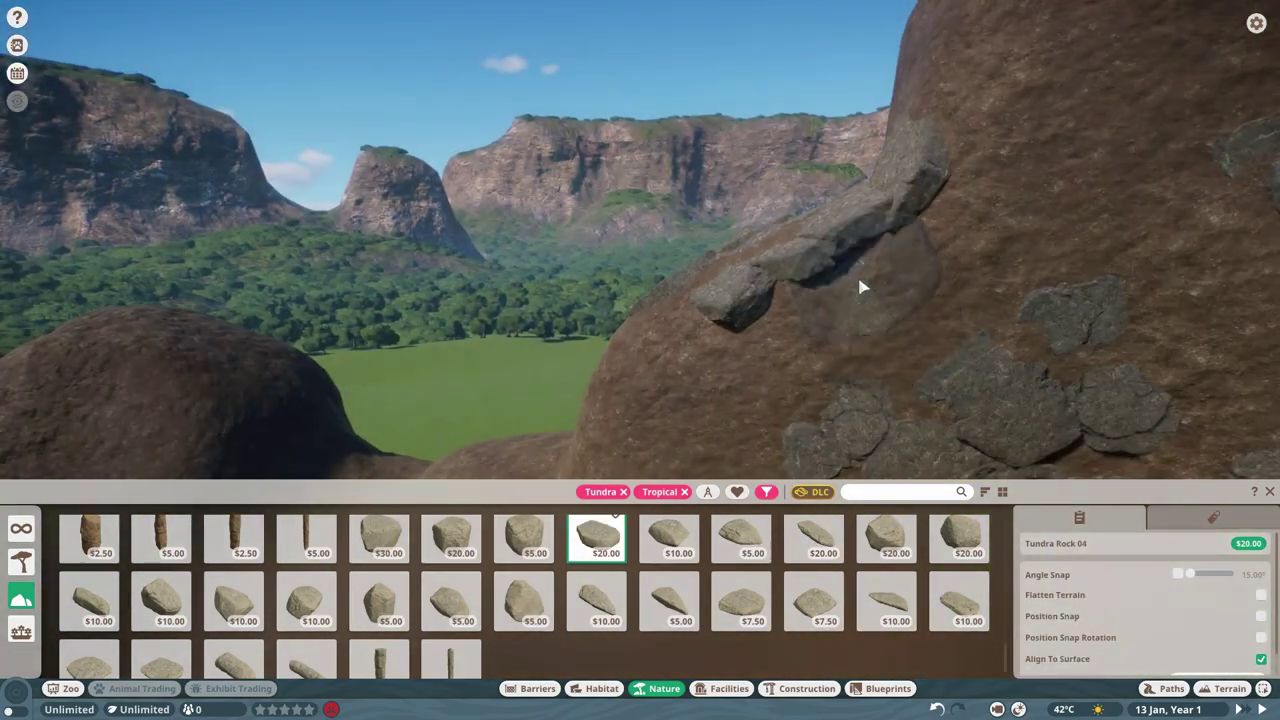
{"action": "scroll", "coordinate": [306, 580], "scroll_direction": "down", "scroll_amount": 3}
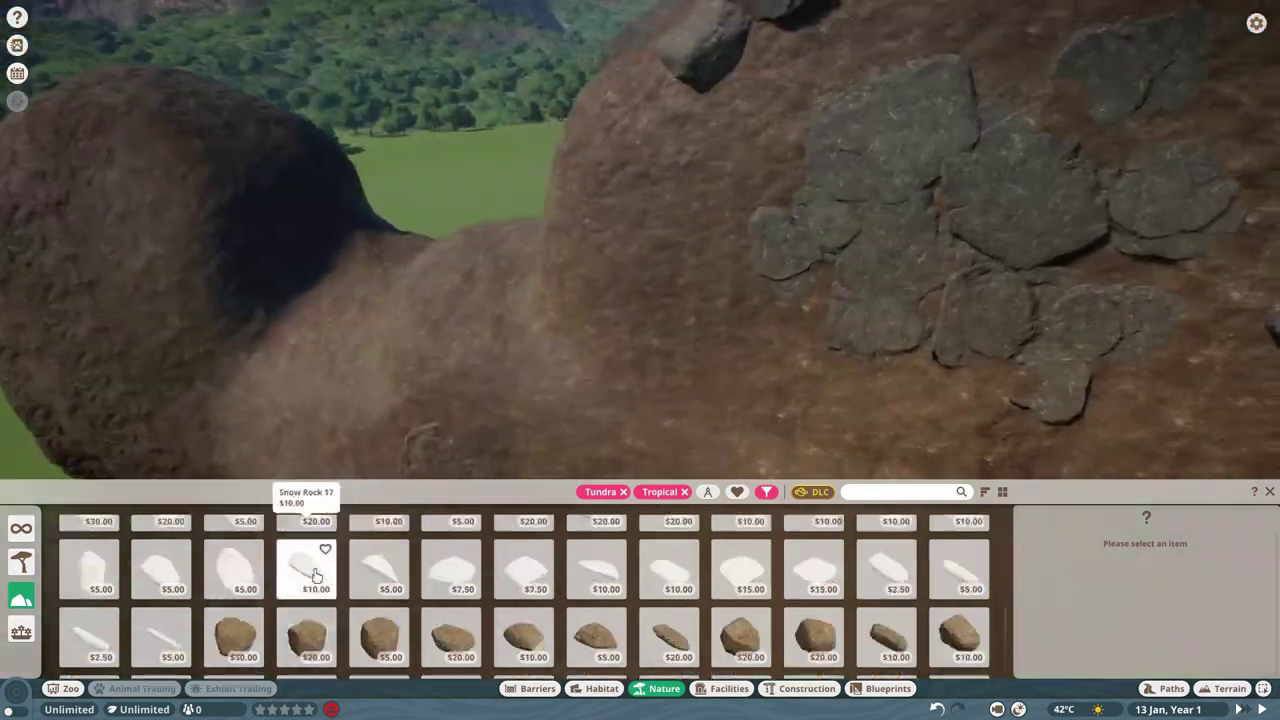
- Reposition a cluster of placed rock cladding on the pillar
{"action": "left_click", "coordinate": [233, 637]}
{"action": "scroll", "coordinate": [773, 648], "scroll_direction": "down", "scroll_amount": 1}
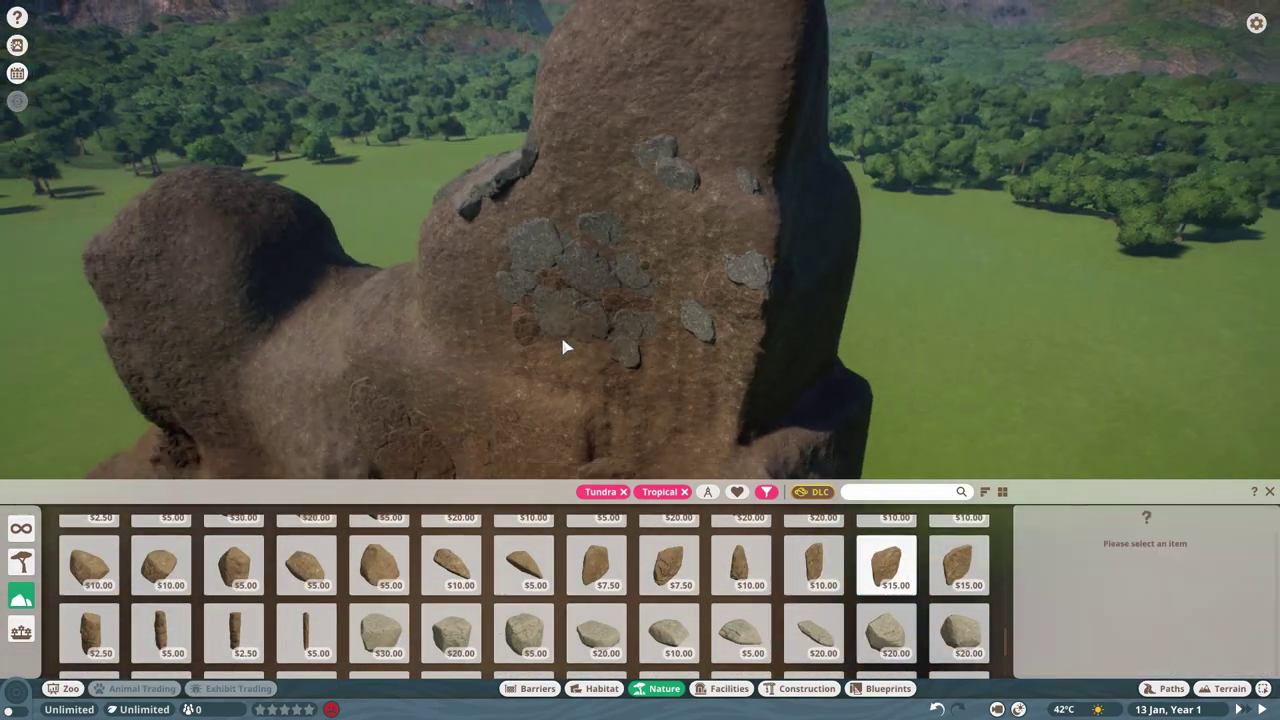
{"action": "key", "text": "Escape"}
{"action": "left_click", "coordinate": [563, 314]}
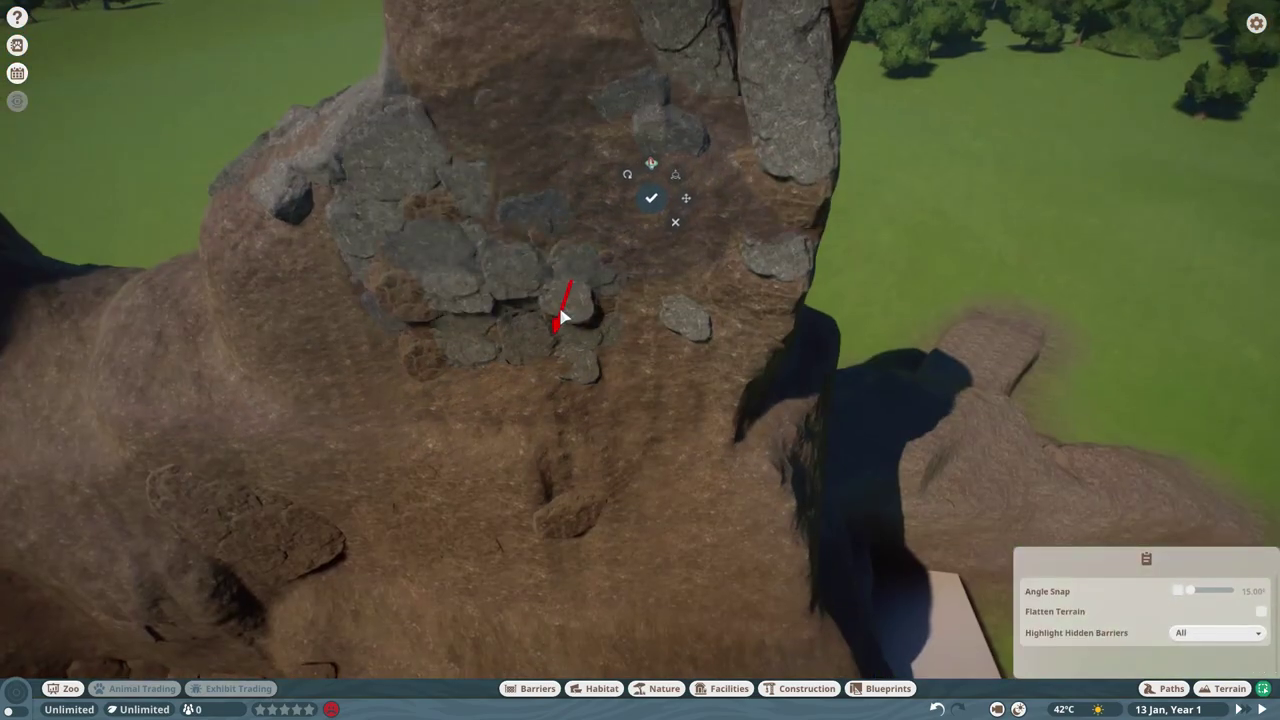
{"action": "key", "text": "e"}
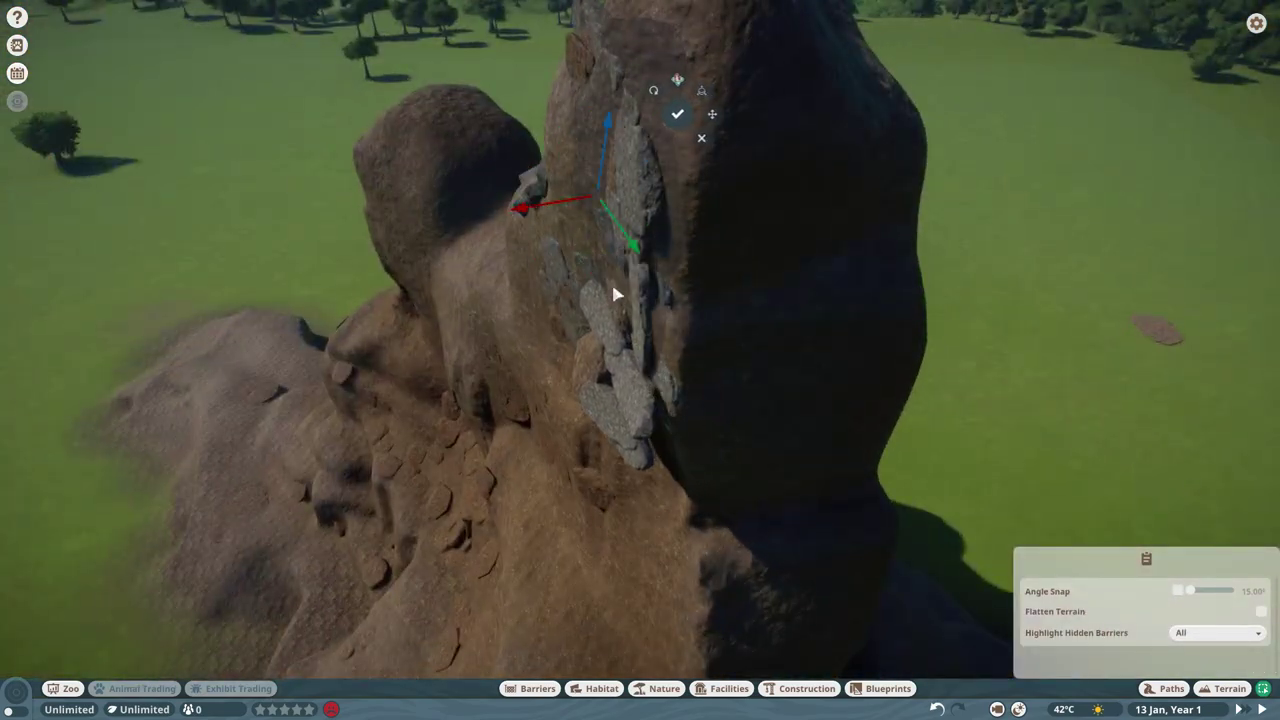
{"action": "left_click", "coordinate": [540, 222]}
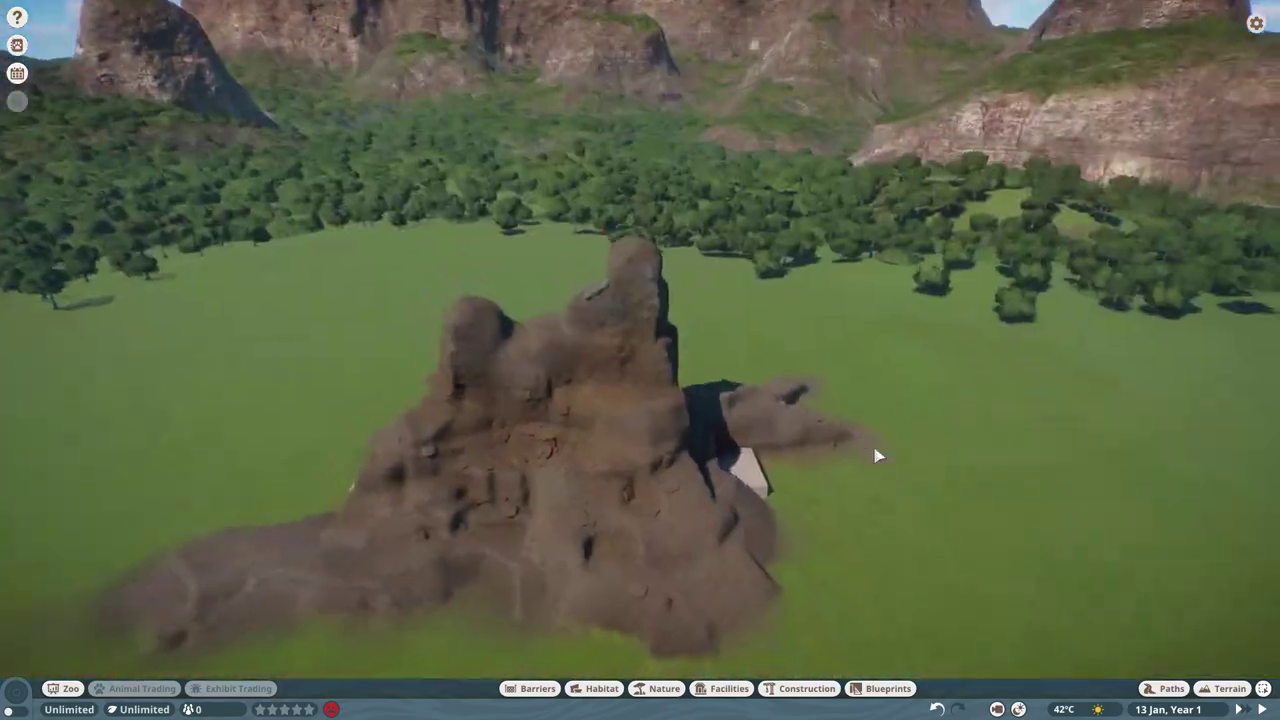
- Try Tundra Rock 07 and Tropical Rock Cladding 4x4 01 on the grey rock column
{"action": "left_click", "coordinate": [664, 688]}
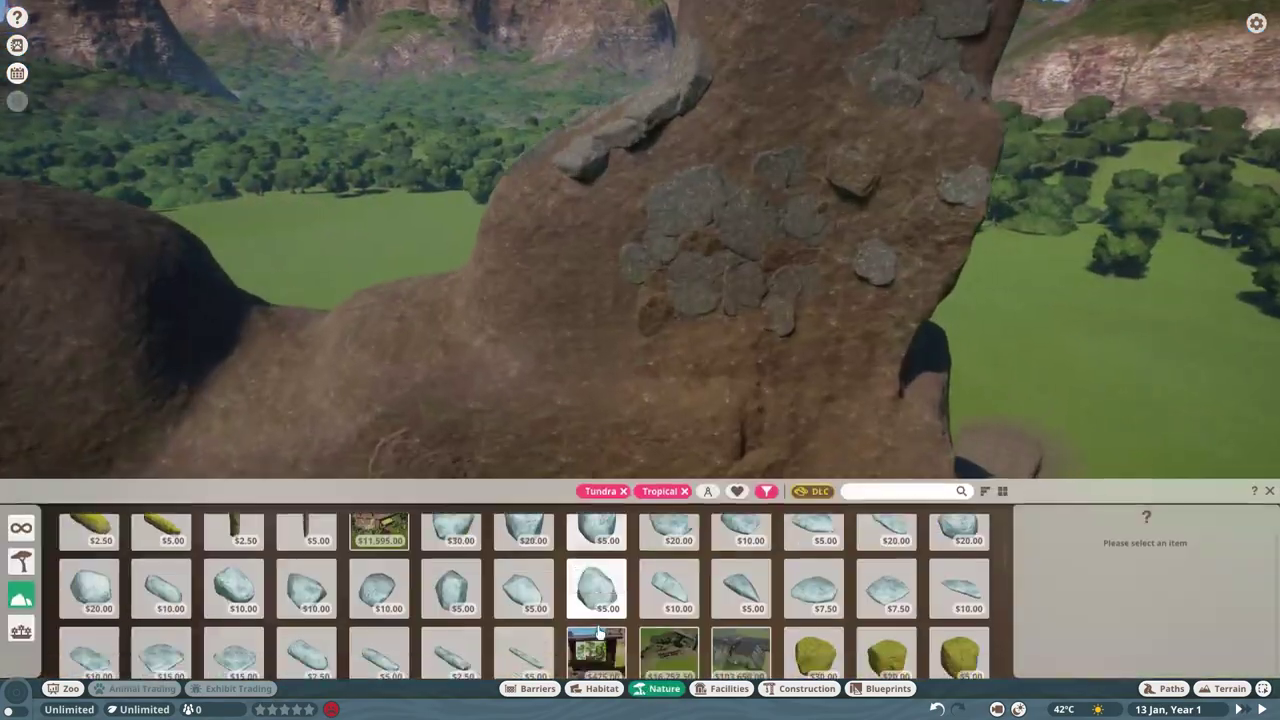
{"action": "left_click", "coordinate": [814, 660]}
{"action": "key", "text": "q"}
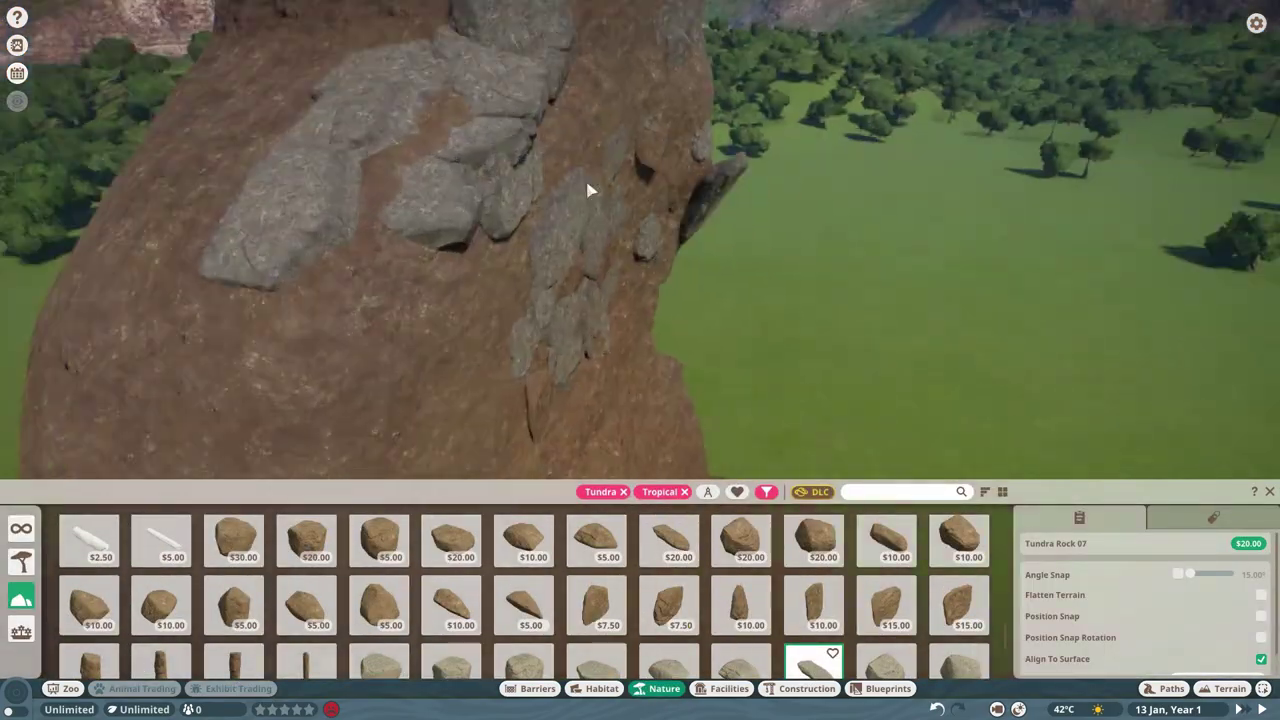
{"action": "key", "text": "q"}
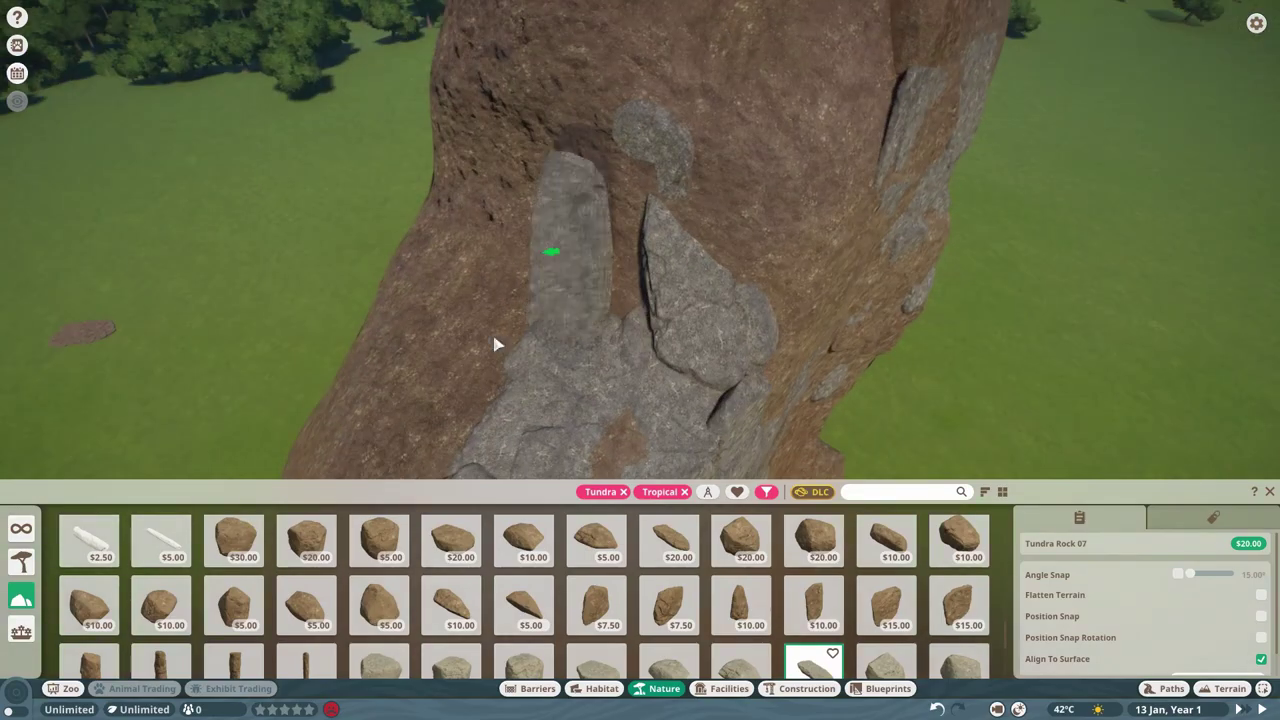
{"action": "left_click", "coordinate": [594, 283]}
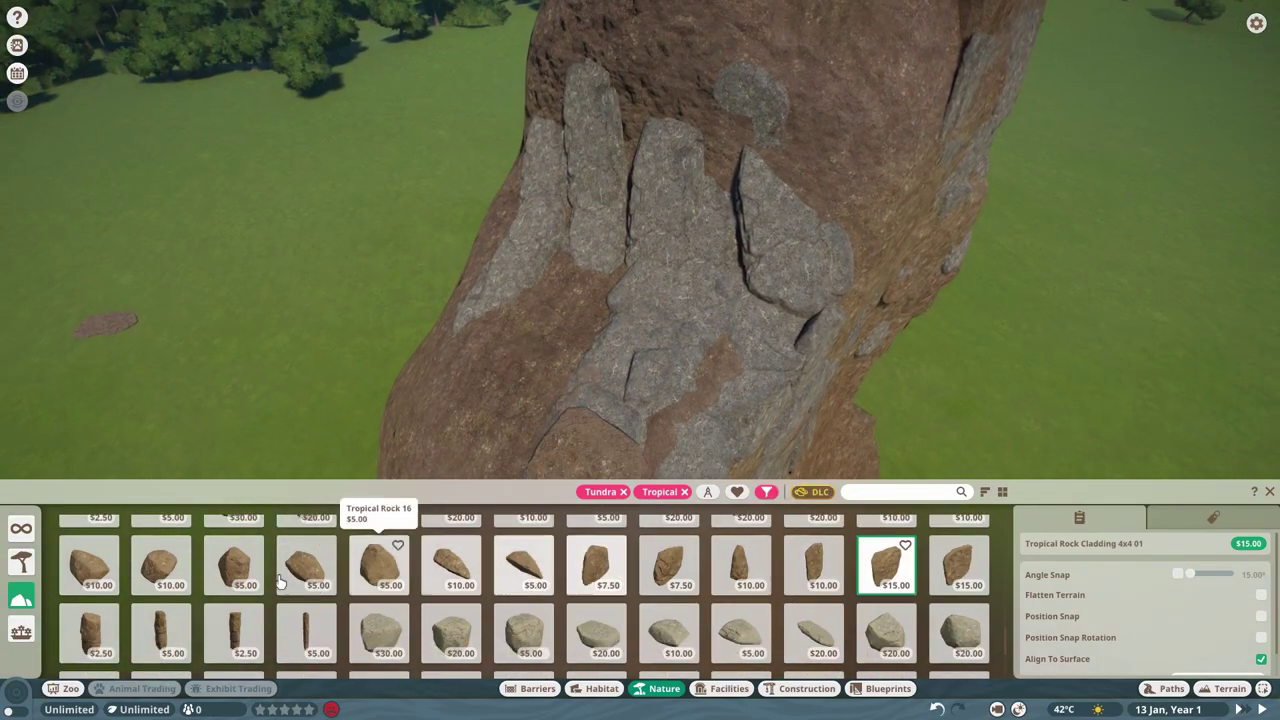
{"action": "right_click", "coordinate": [725, 213]}
{"action": "scroll", "coordinate": [903, 329], "scroll_direction": "down", "scroll_amount": 5}
{"action": "scroll", "coordinate": [605, 358], "scroll_direction": "up", "scroll_amount": 5}
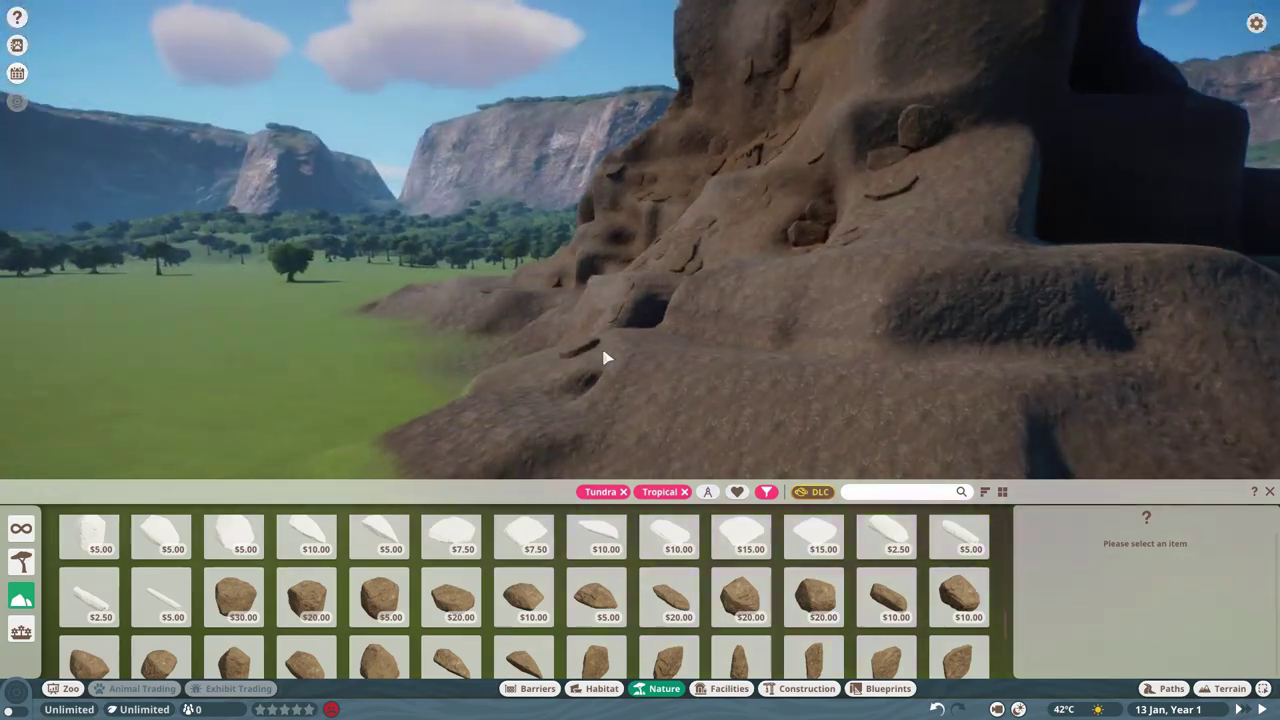
- Patch the pillar's face with Tundra Rock Cladding 4x4 02 slabs
{"action": "left_click", "coordinate": [160, 648]}
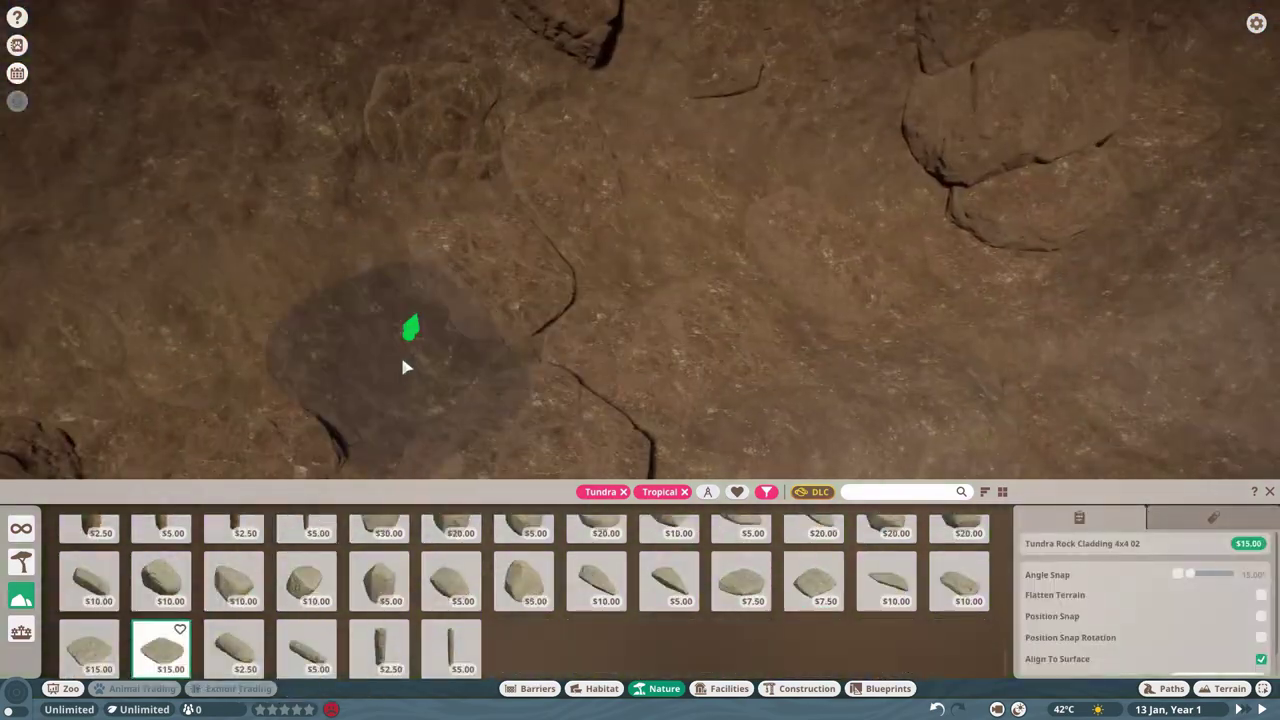
{"action": "scroll", "coordinate": [470, 200], "scroll_direction": "down", "scroll_amount": 3}
{"action": "scroll", "coordinate": [400, 310], "scroll_direction": "down", "scroll_amount": 3}
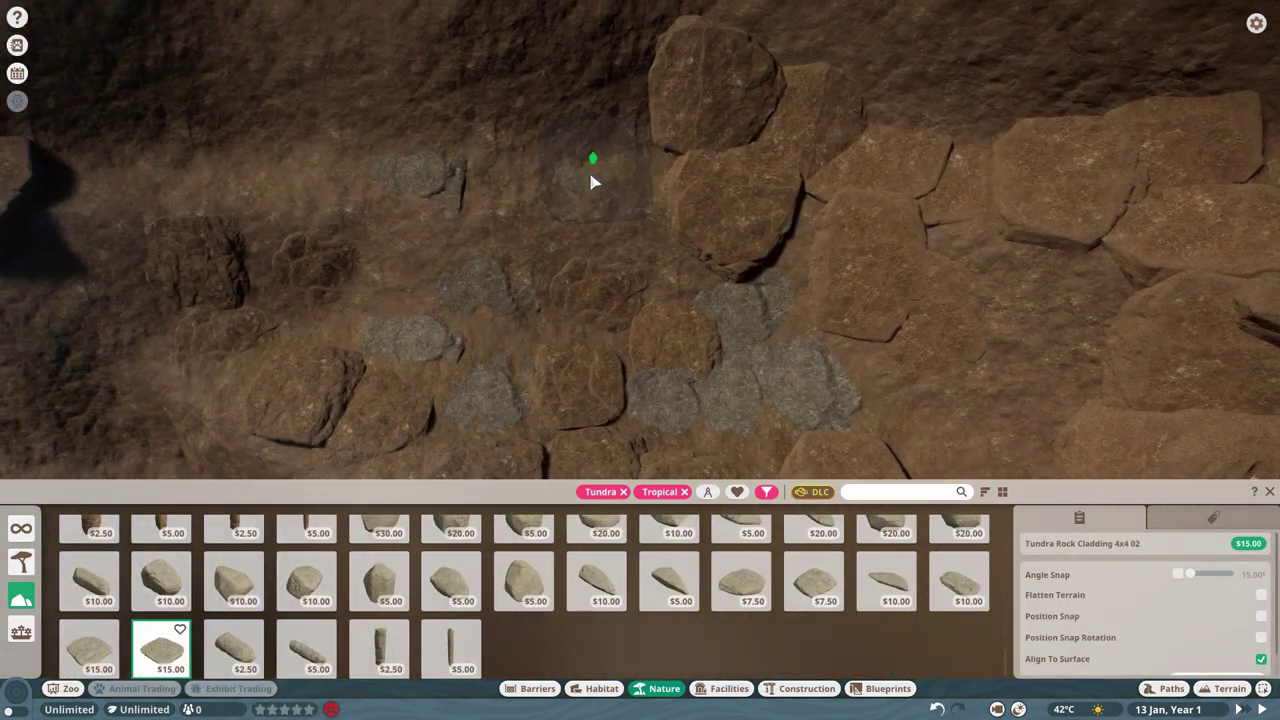
{"action": "right_click", "coordinate": [594, 180]}
{"action": "scroll", "coordinate": [540, 600], "scroll_direction": "up", "scroll_amount": 2}
{"action": "left_click", "coordinate": [814, 551]}
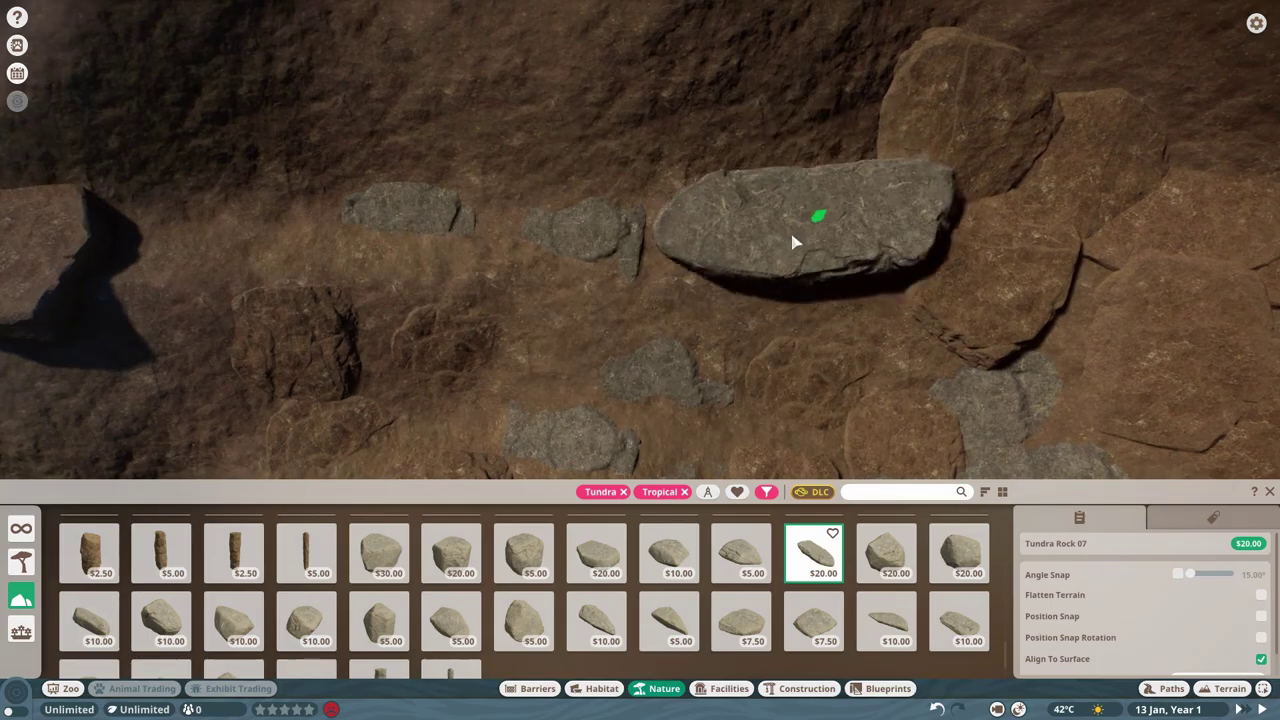
{"action": "key", "text": "q"}
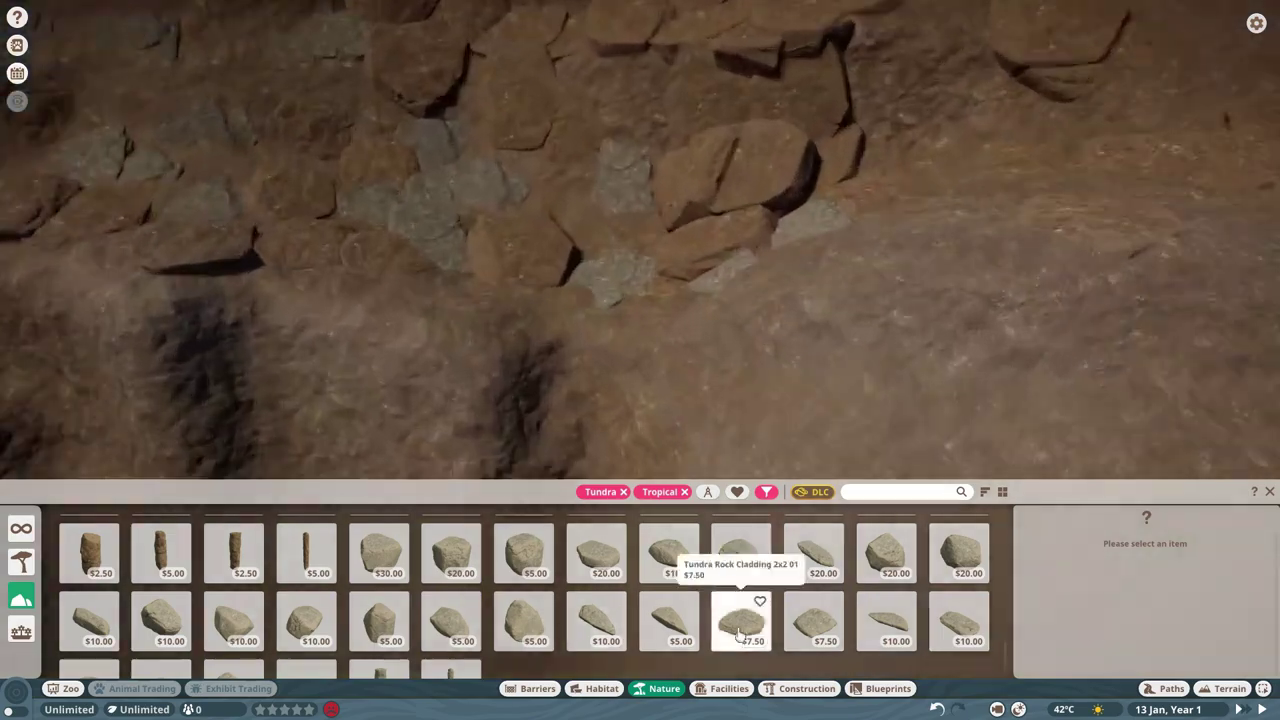
{"action": "scroll", "coordinate": [160, 620], "scroll_direction": "down", "scroll_amount": 1}
{"action": "left_click", "coordinate": [160, 648]}
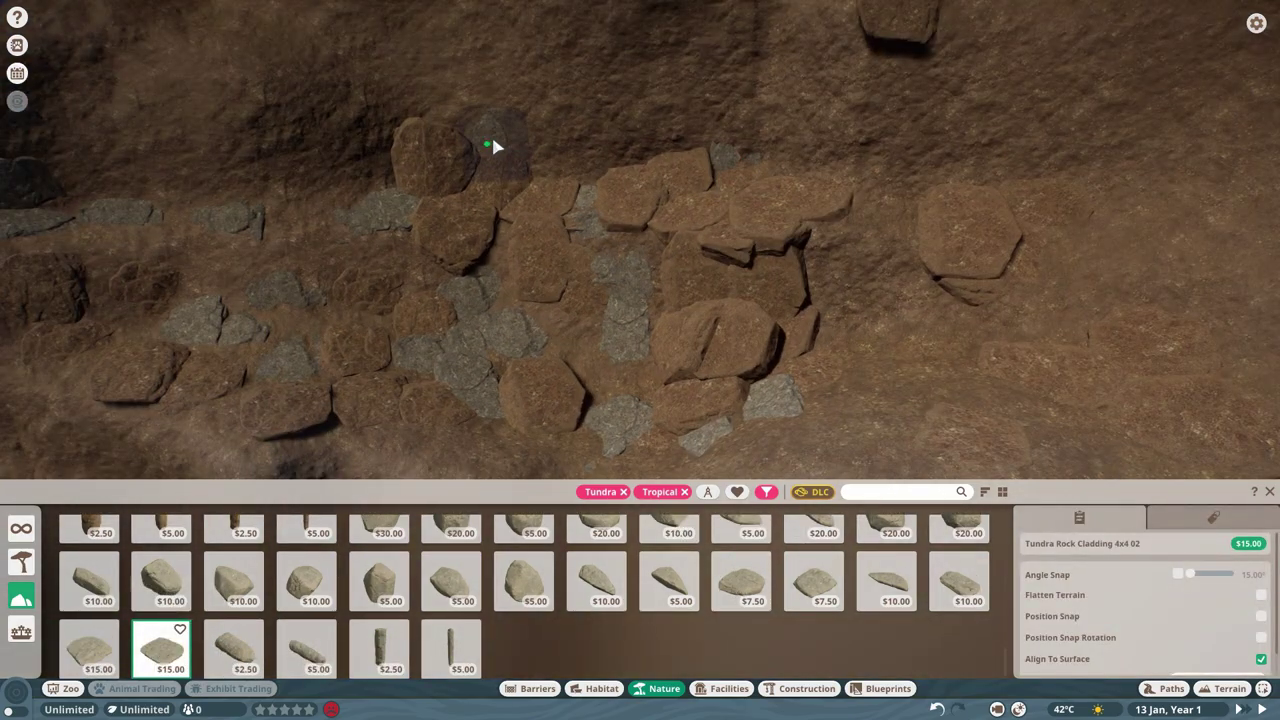
{"action": "right_click", "coordinate": [491, 133]}
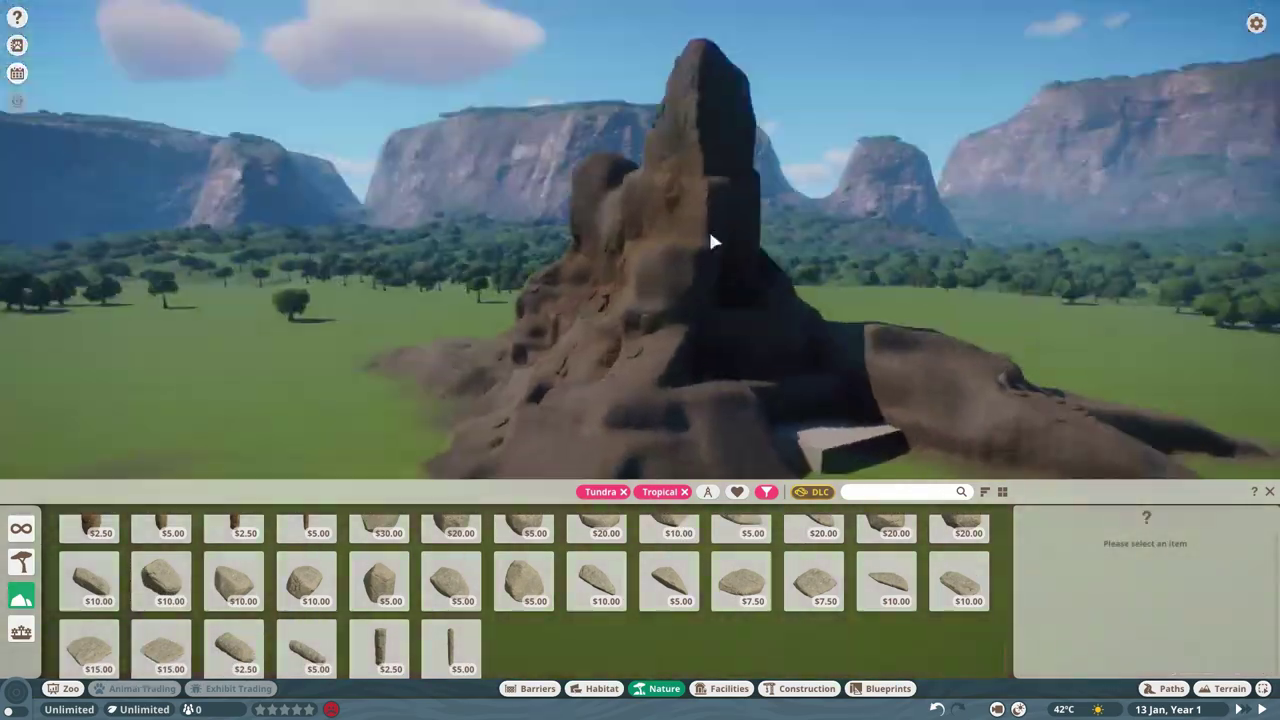
- Add more Tundra cladding slabs and Tundra Rock 07 pieces, then close the catalogue
{"action": "left_click", "coordinate": [160, 648]}
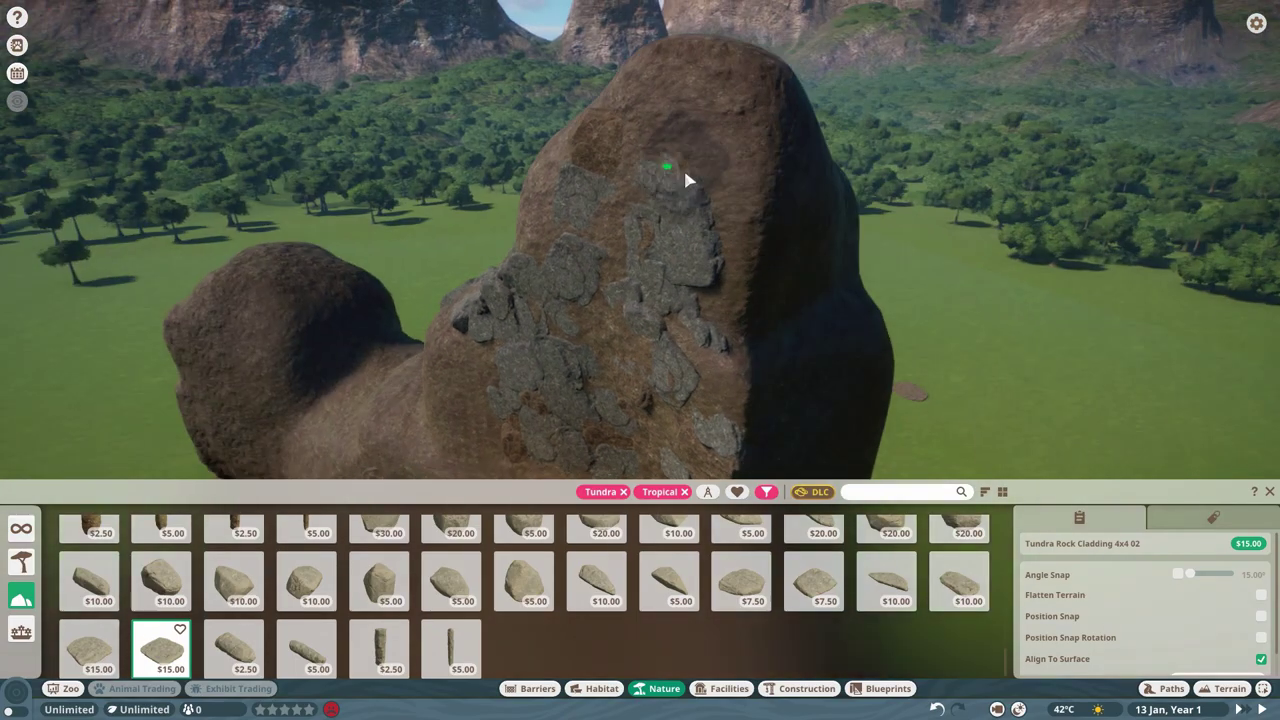
{"action": "right_click", "coordinate": [686, 175]}
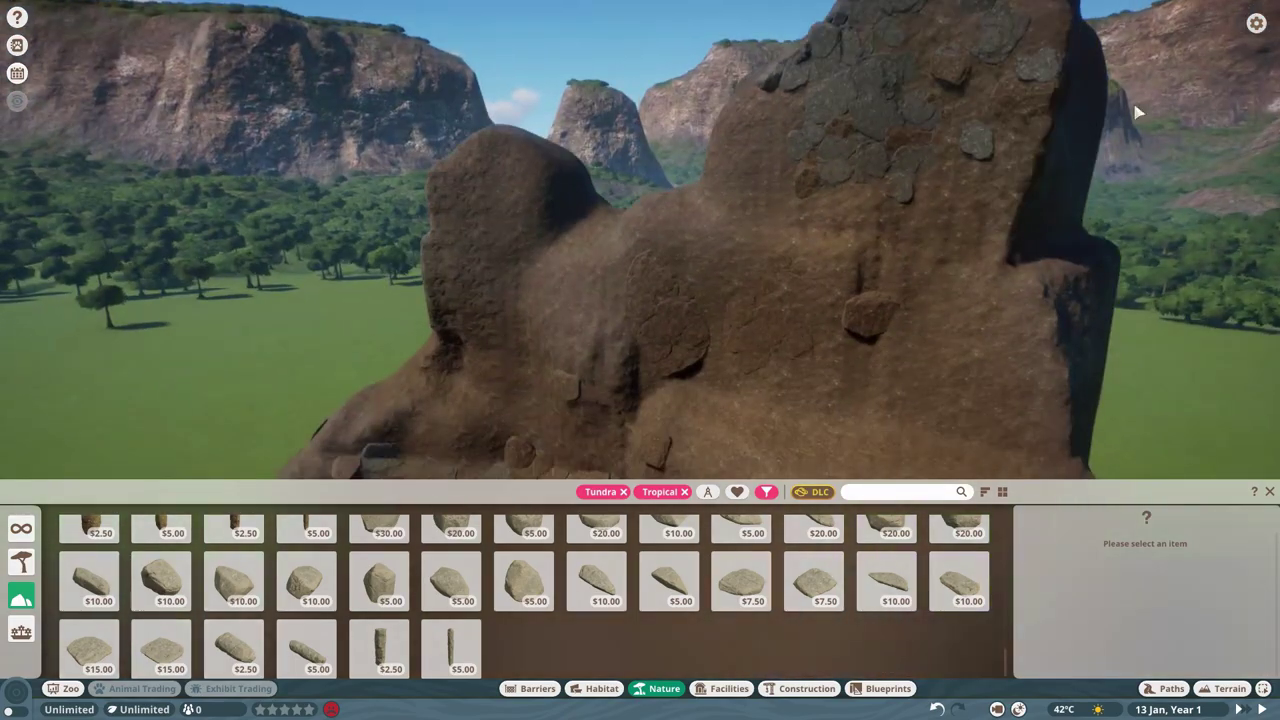
{"action": "left_click", "coordinate": [814, 528]}
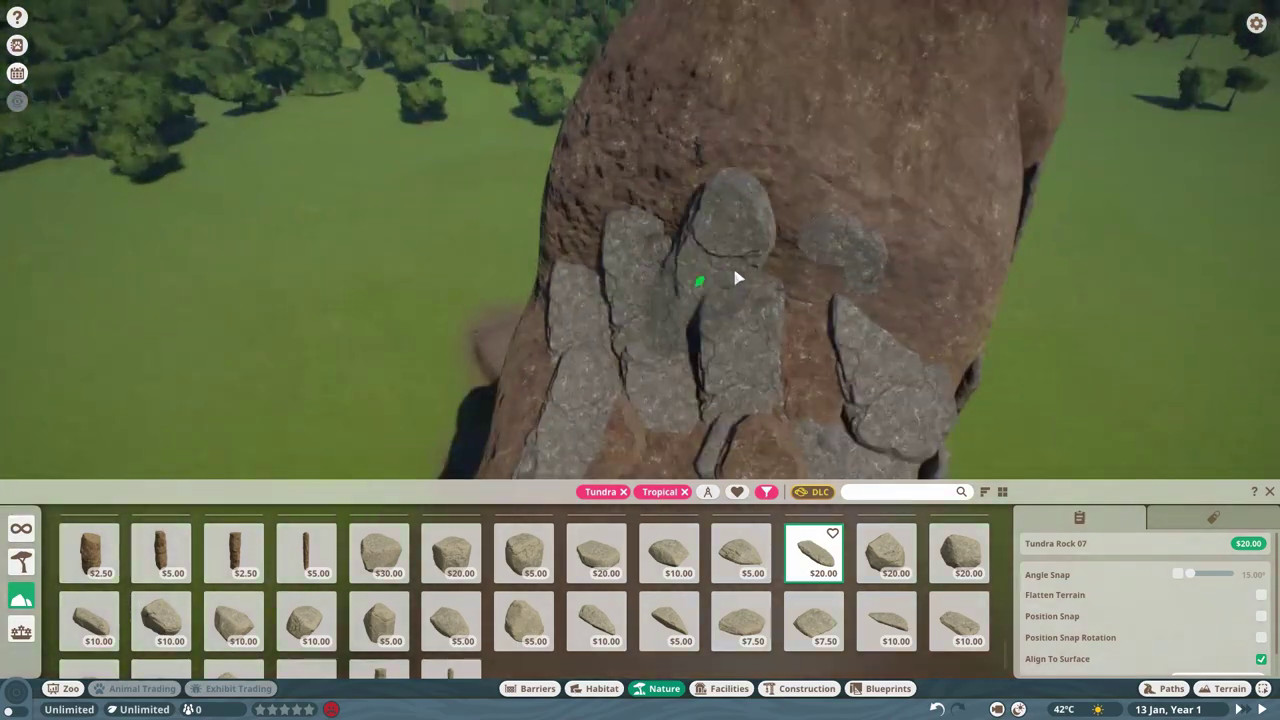
{"action": "left_click", "coordinate": [699, 280]}
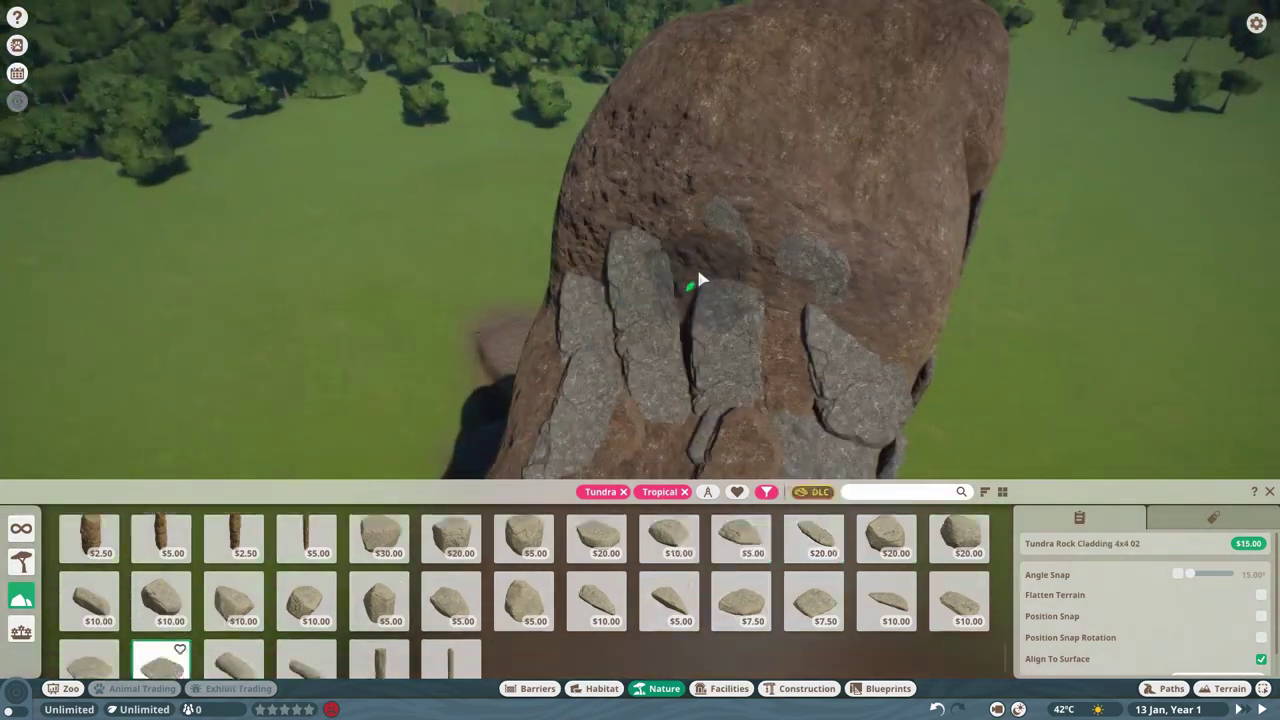
{"action": "right_click", "coordinate": [793, 367]}
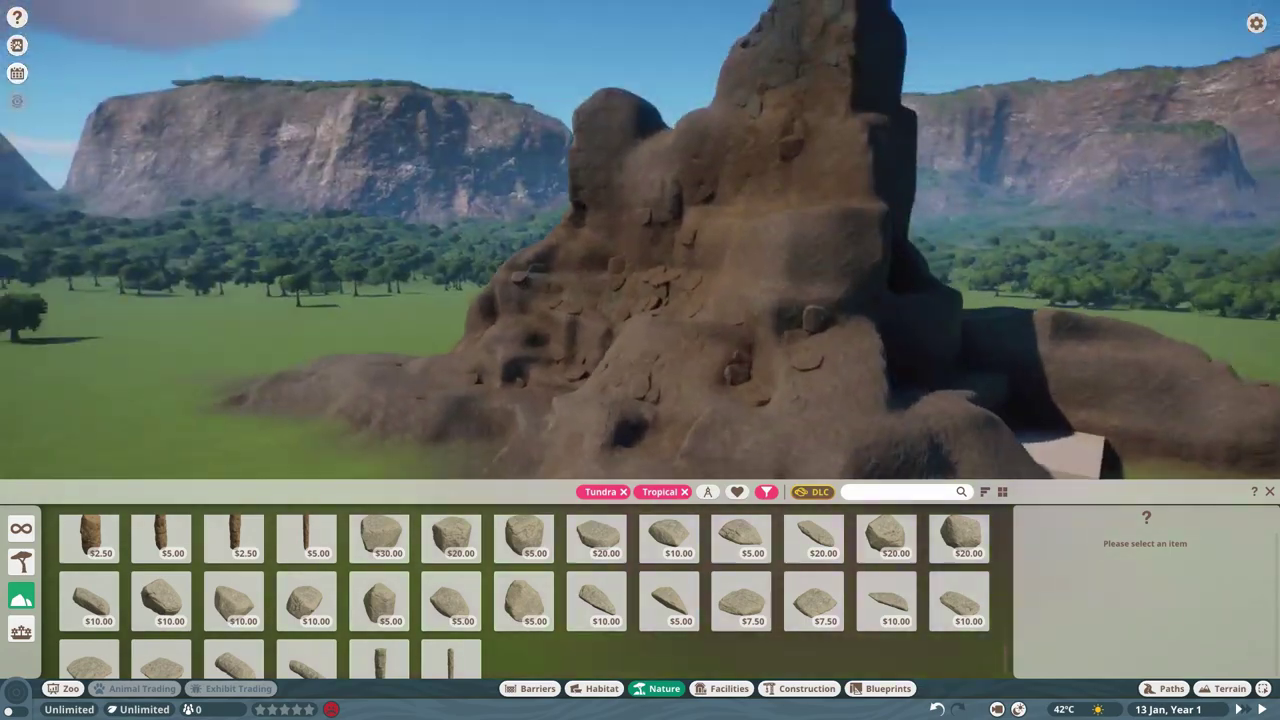
{"action": "right_click", "coordinate": [1011, 440]}
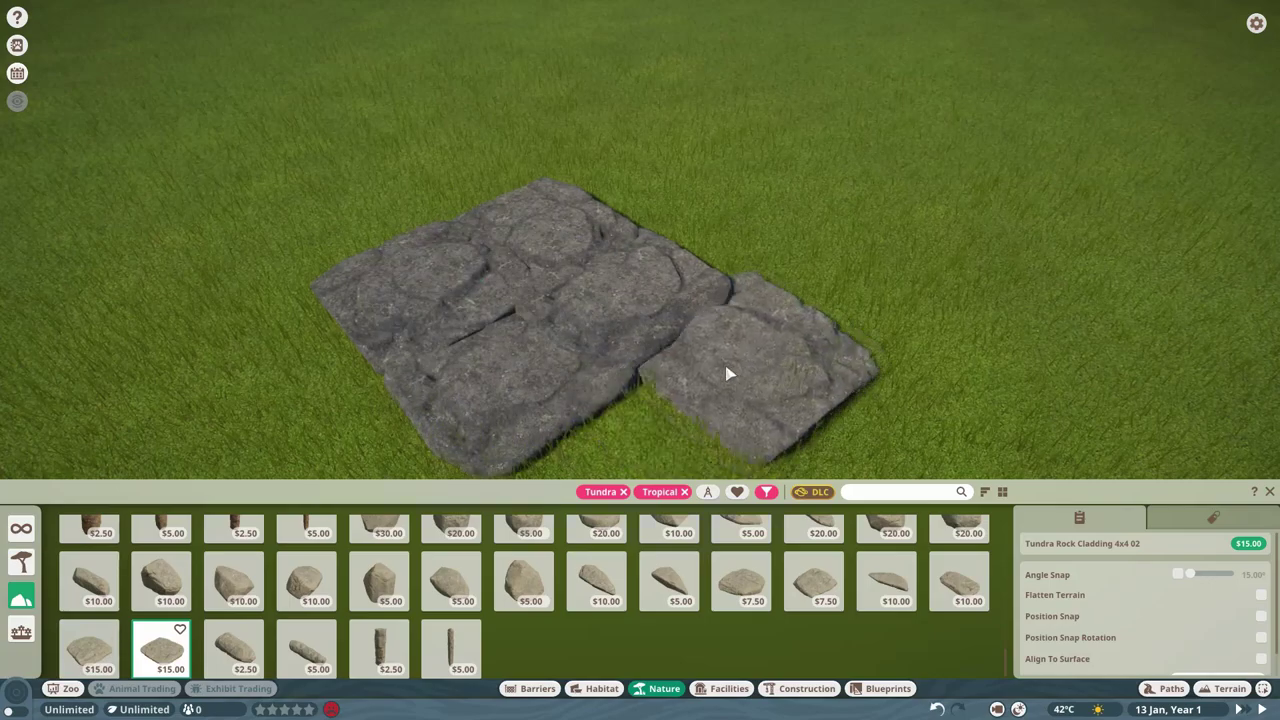
{"action": "scroll", "coordinate": [836, 312], "scroll_direction": "down", "scroll_amount": 3}
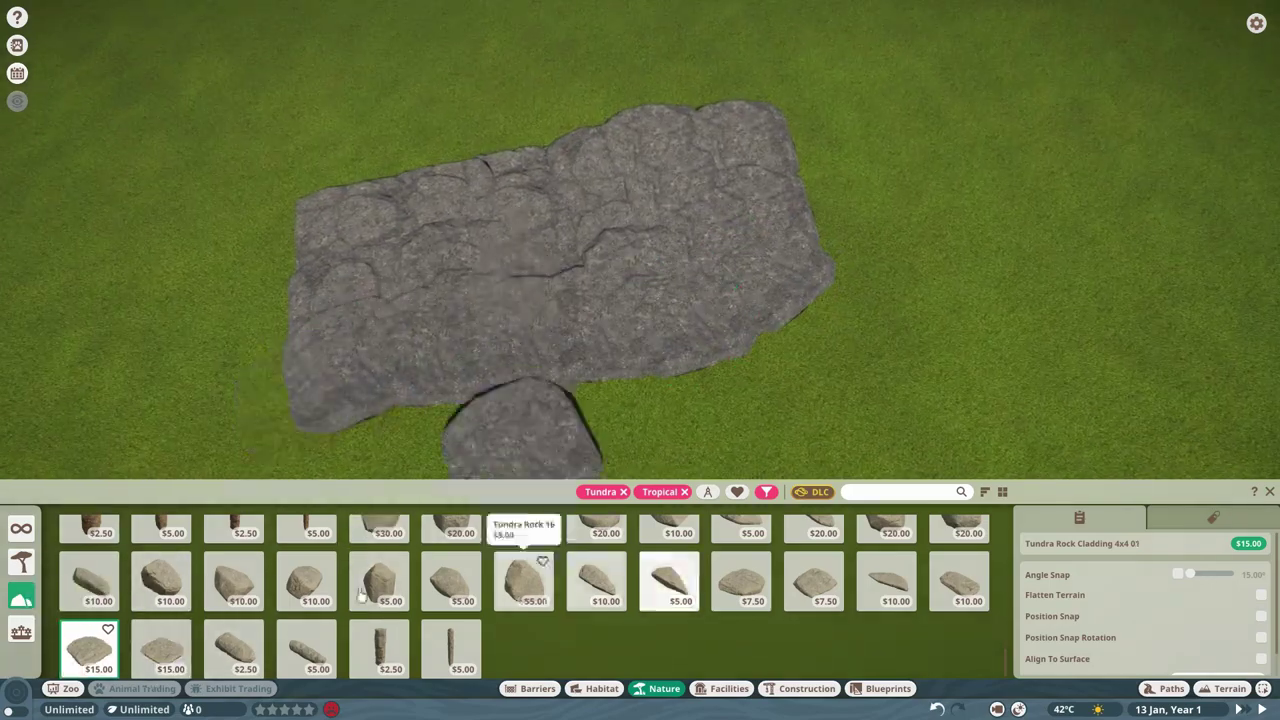
- Place a large Tundra Rock Cladding 4x4 slab on the pillar's lower face and select it
{"action": "left_click", "coordinate": [596, 522]}
{"action": "left_click", "coordinate": [451, 605]}
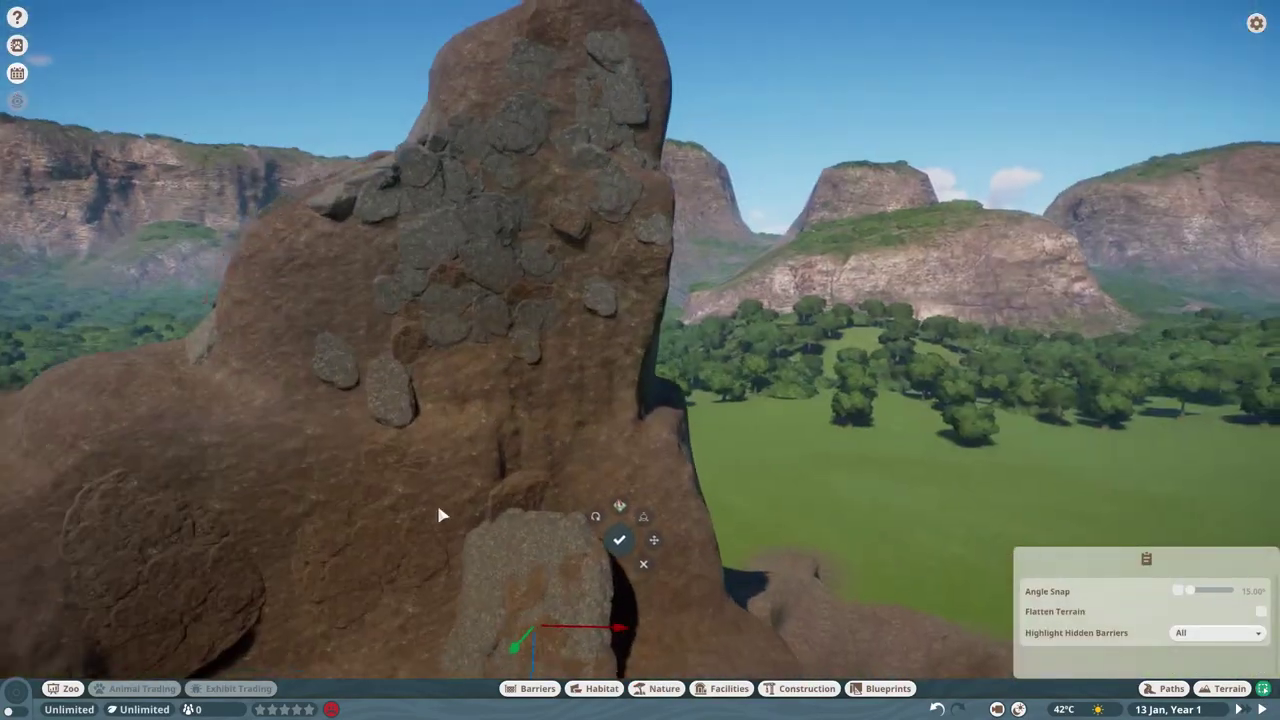
{"action": "scroll", "coordinate": [448, 392], "scroll_direction": "up", "scroll_amount": 5}
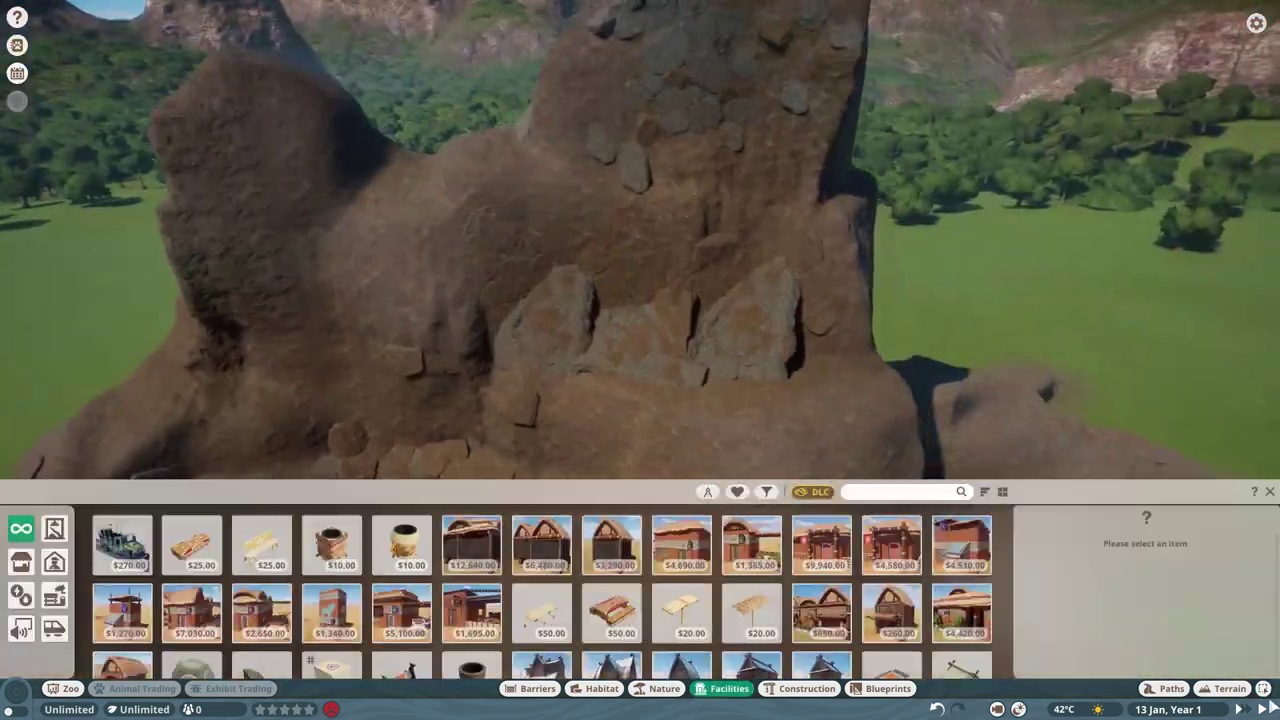
{"action": "left_click", "coordinate": [586, 334]}
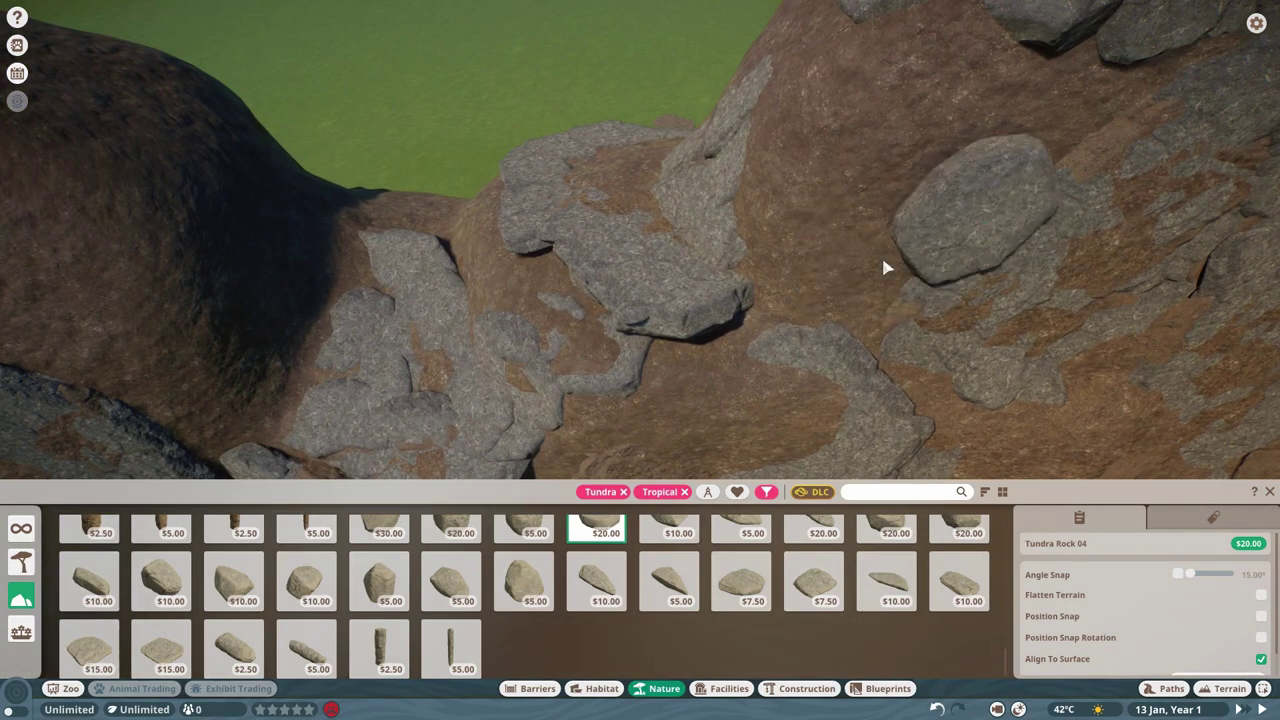
- Drag the large boulder up and to the right into place on the peak
{"action": "left_click_drag", "start_coordinate": [885, 268], "coordinate": [965, 133]}
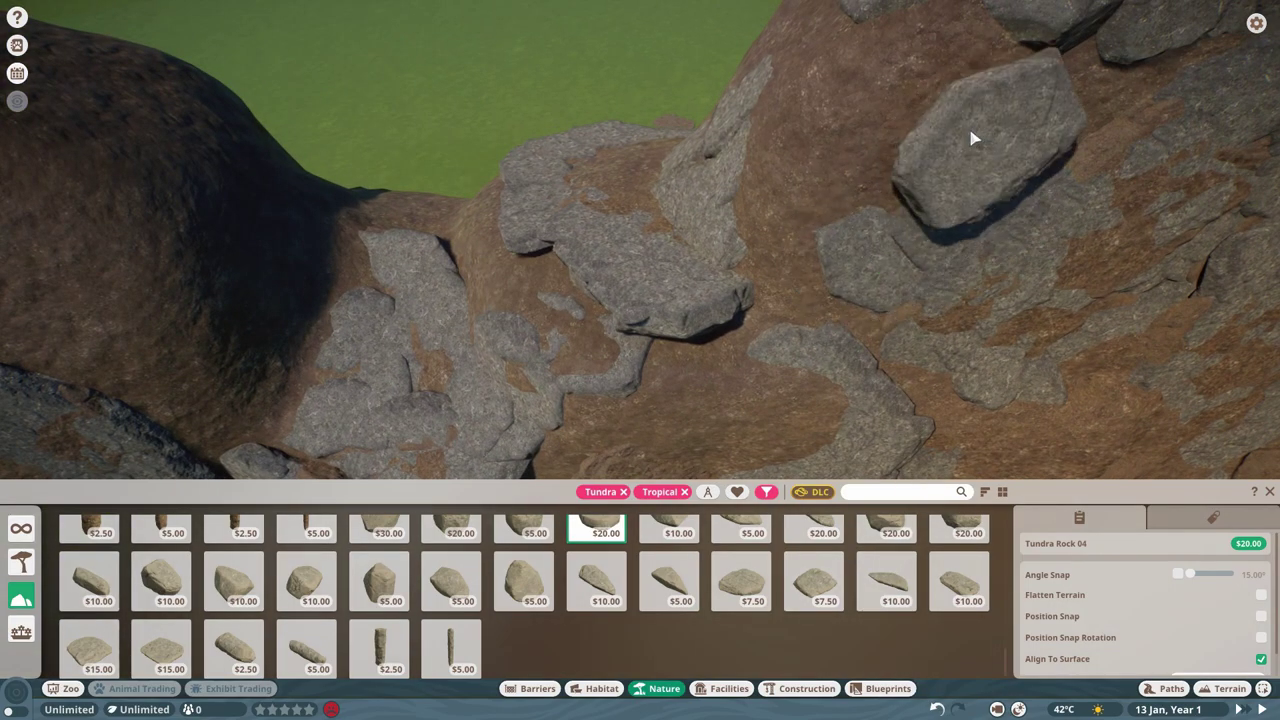
{"action": "left_click_drag", "start_coordinate": [1110, 285], "coordinate": [603, 170]}
{"action": "left_click_drag", "start_coordinate": [650, 217], "coordinate": [695, 135]}
{"action": "mouse_move", "coordinate": [668, 314]}
{"action": "left_mouse_down"}
{"action": "mouse_move", "coordinate": [457, 334]}
{"action": "mouse_move", "coordinate": [905, 172]}
{"action": "left_mouse_up"}
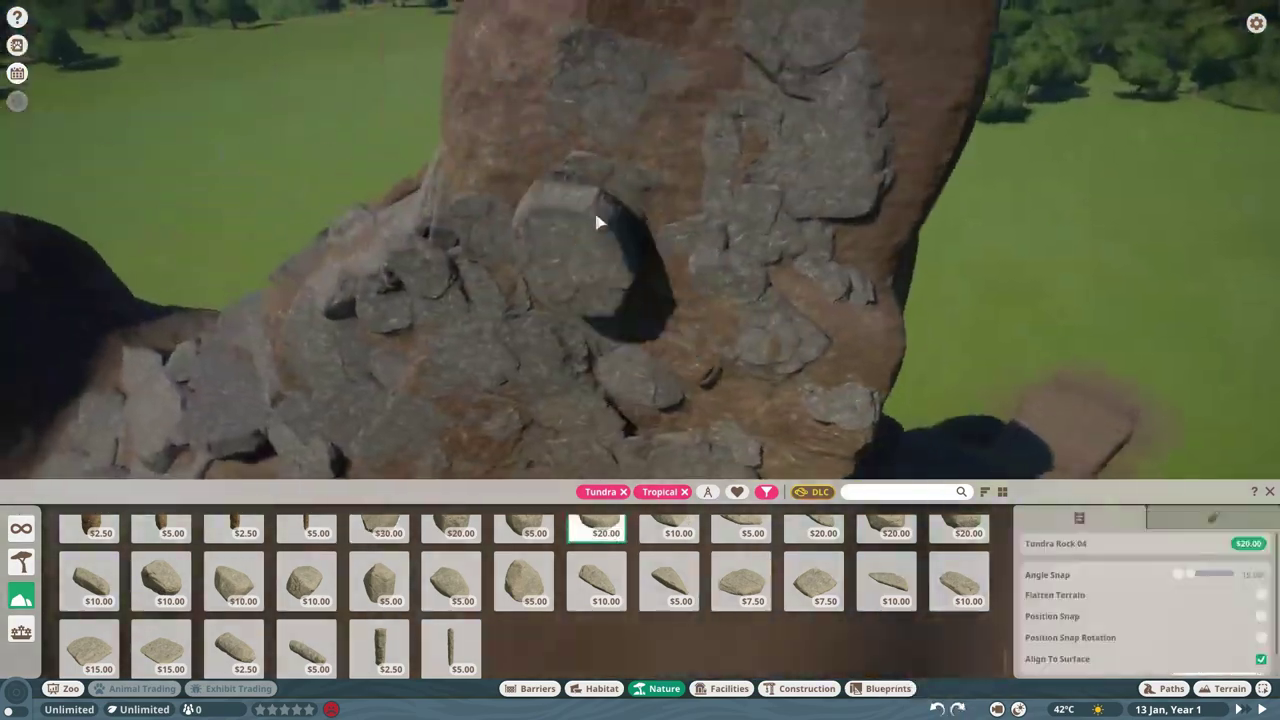
- Cap the summit with alternating Tundra Rock 04, 01 and 02 boulders
{"action": "left_click", "coordinate": [763, 177]}
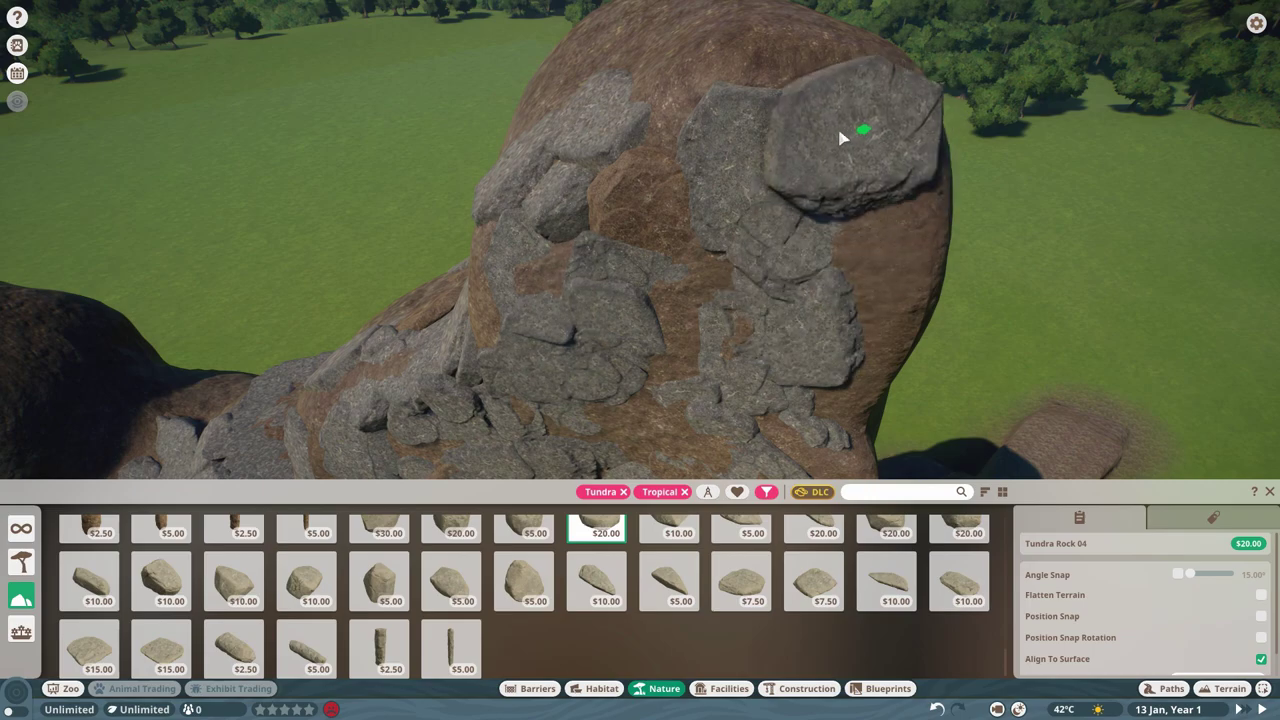
{"action": "left_click_drag", "start_coordinate": [840, 138], "coordinate": [757, 201]}
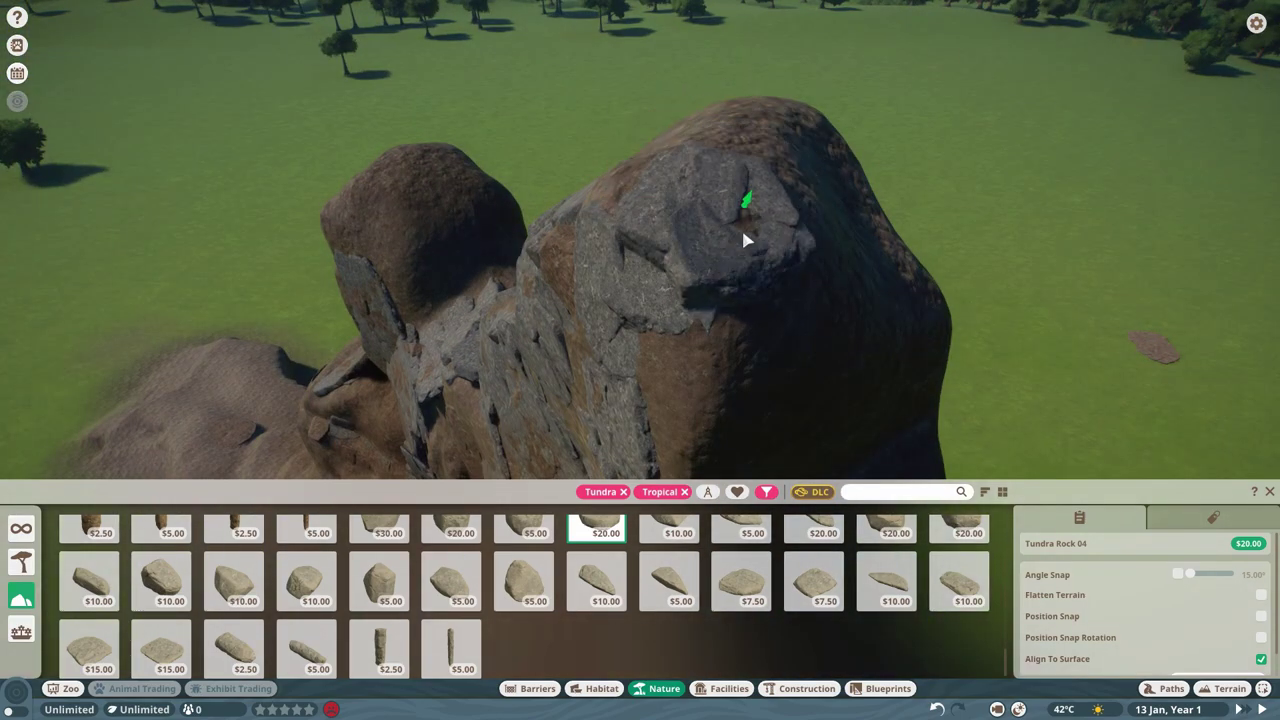
{"action": "left_click", "coordinate": [745, 240]}
{"action": "left_click", "coordinate": [503, 317]}
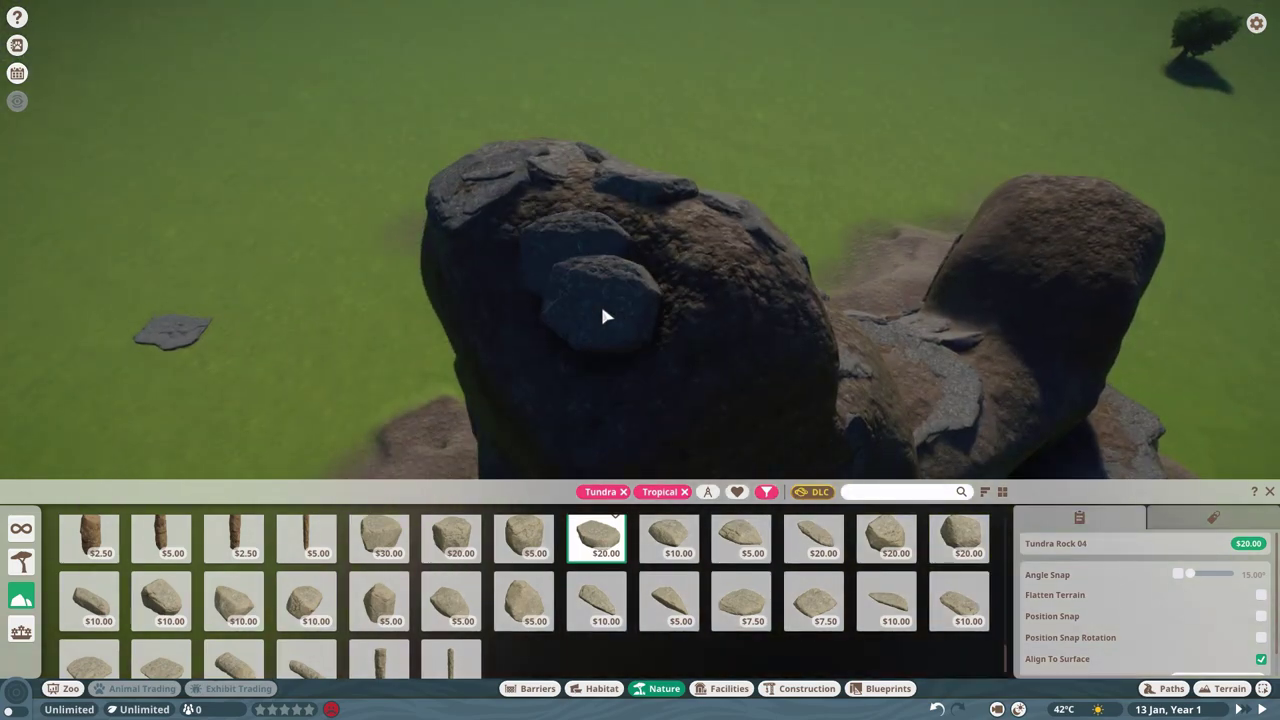
{"action": "left_click", "coordinate": [660, 278]}
{"action": "left_click", "coordinate": [521, 282]}
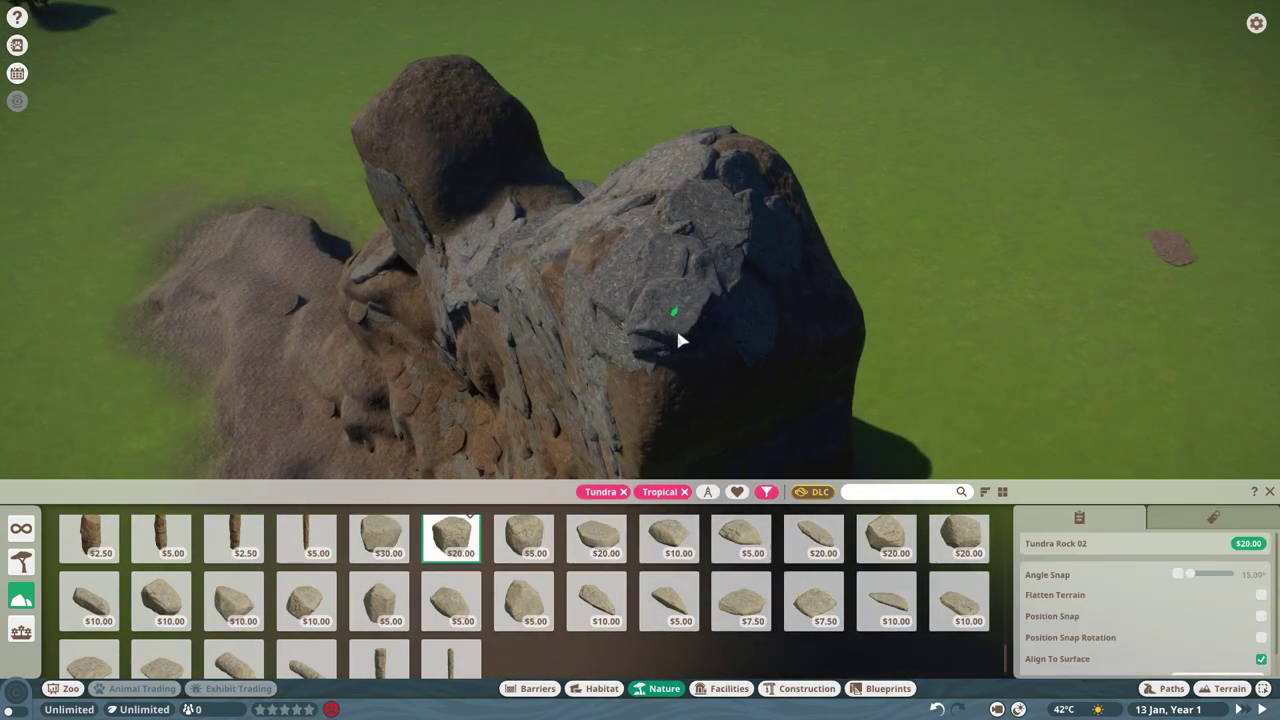
{"action": "left_click", "coordinate": [486, 323]}
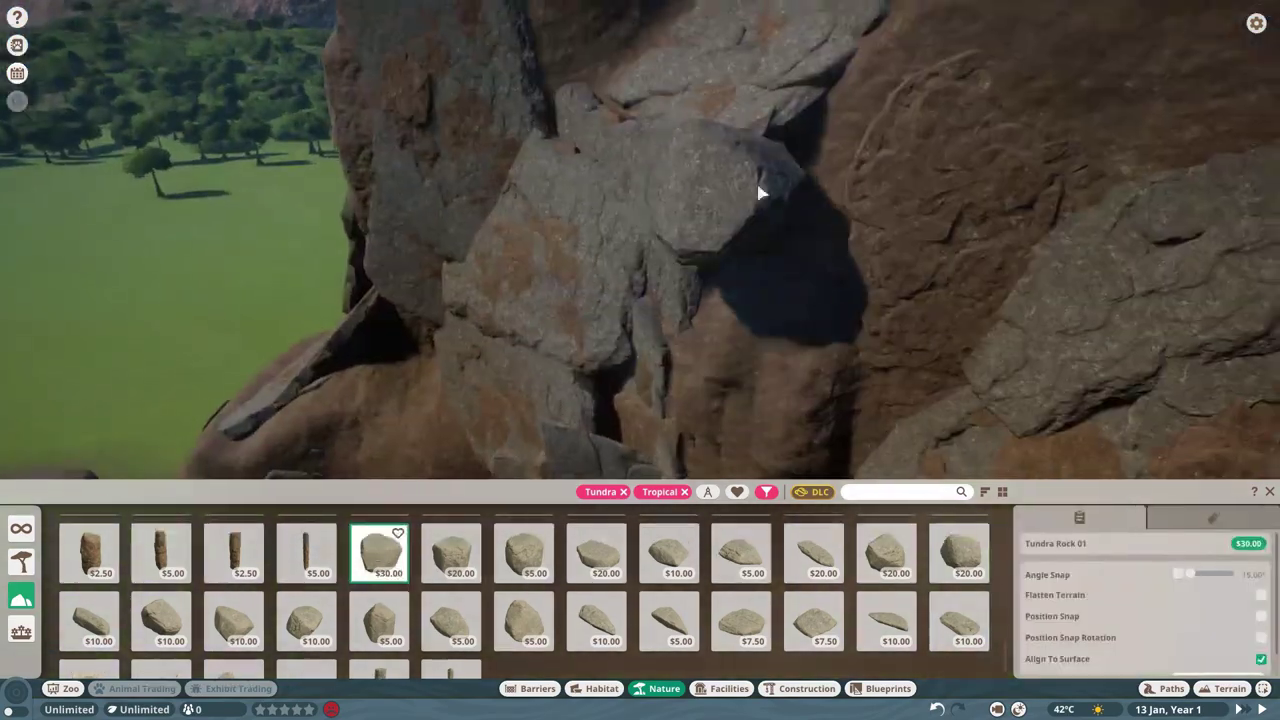
{"action": "key", "text": "i"}
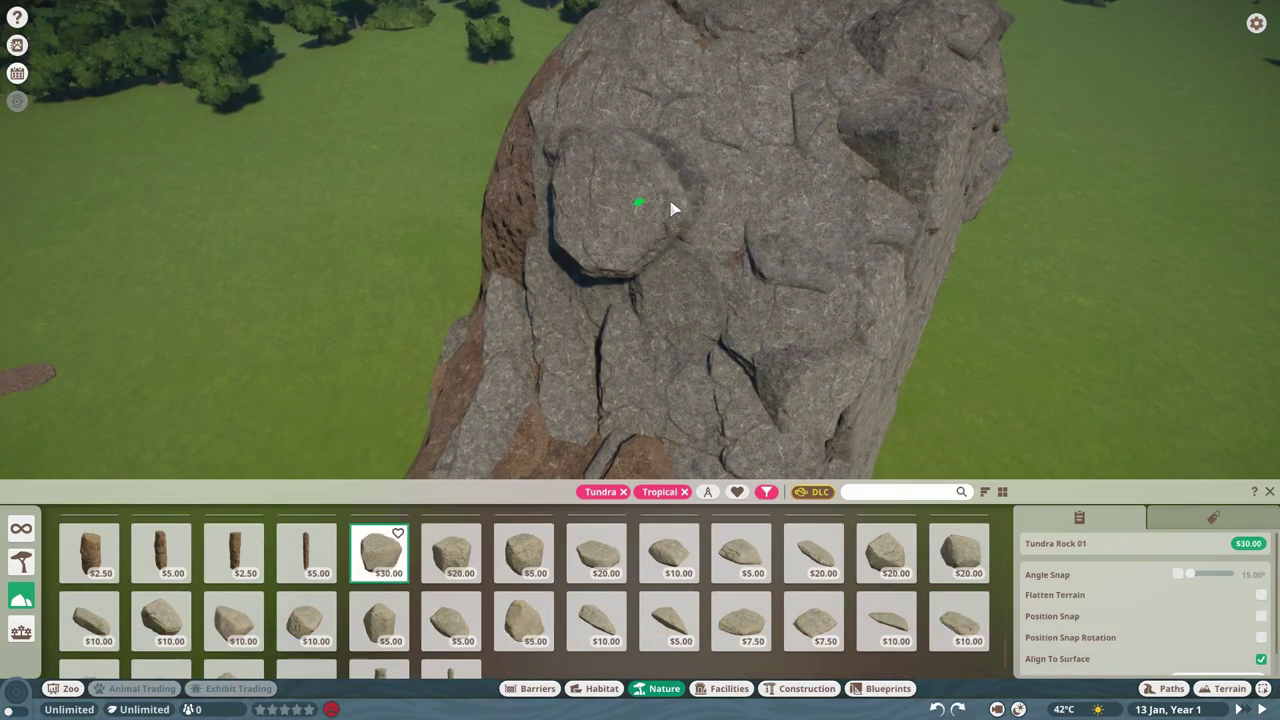
{"action": "scroll", "coordinate": [700, 210], "scroll_direction": "down", "scroll_amount": 5}
- Fill the boulder's bare brown patches with Tundra Rock 01, then select a cladding piece
{"action": "right_click", "coordinate": [1006, 363]}
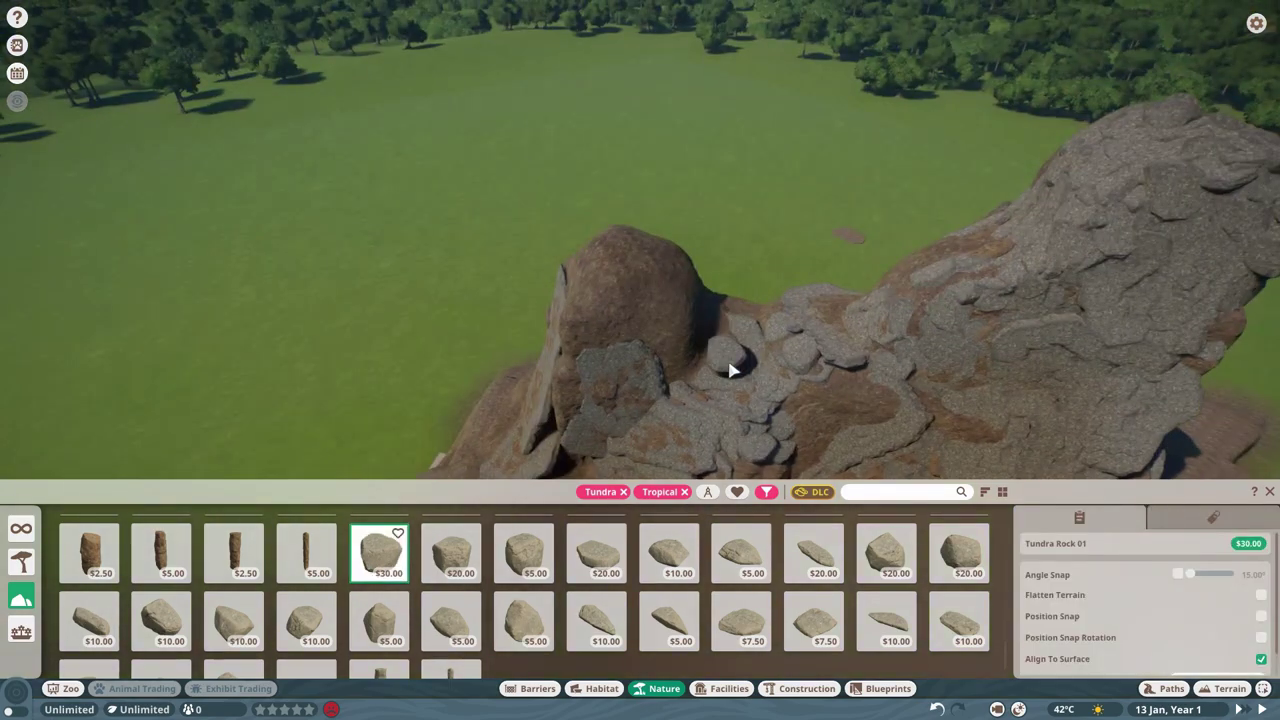
{"action": "scroll", "coordinate": [655, 255], "scroll_direction": "up", "scroll_amount": 5}
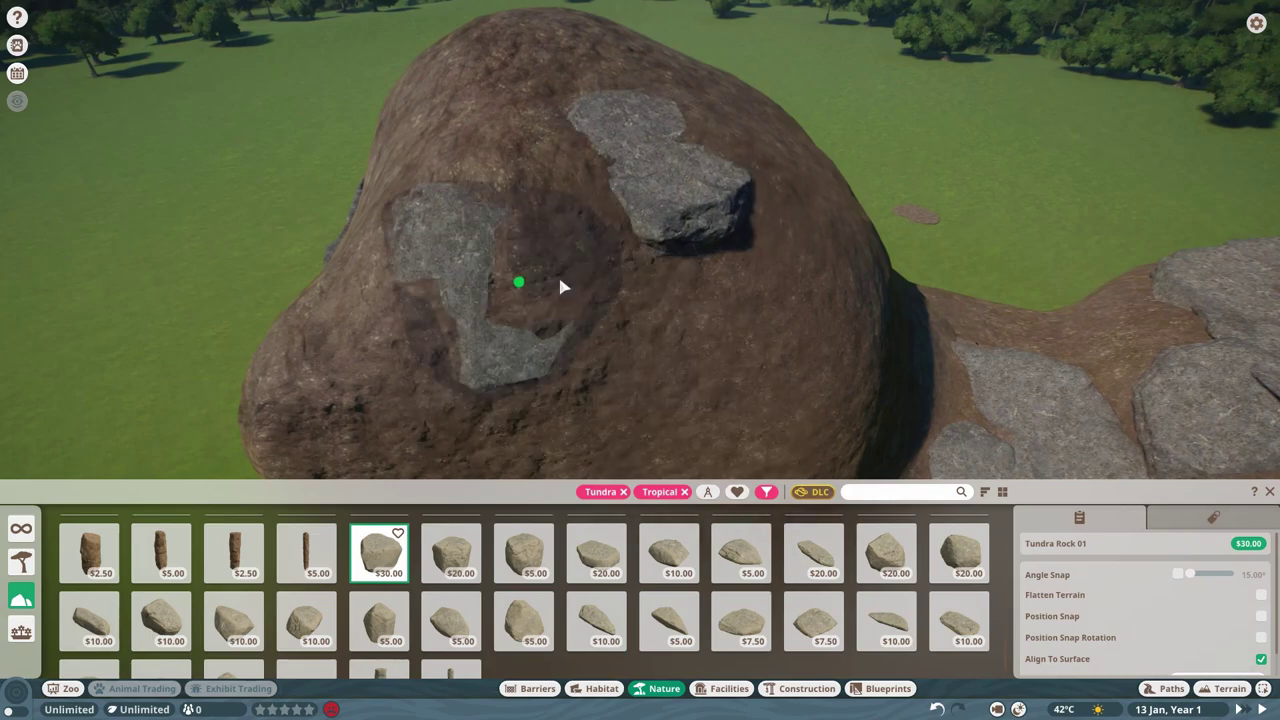
{"action": "scroll", "coordinate": [695, 322], "scroll_direction": "up", "scroll_amount": 2}
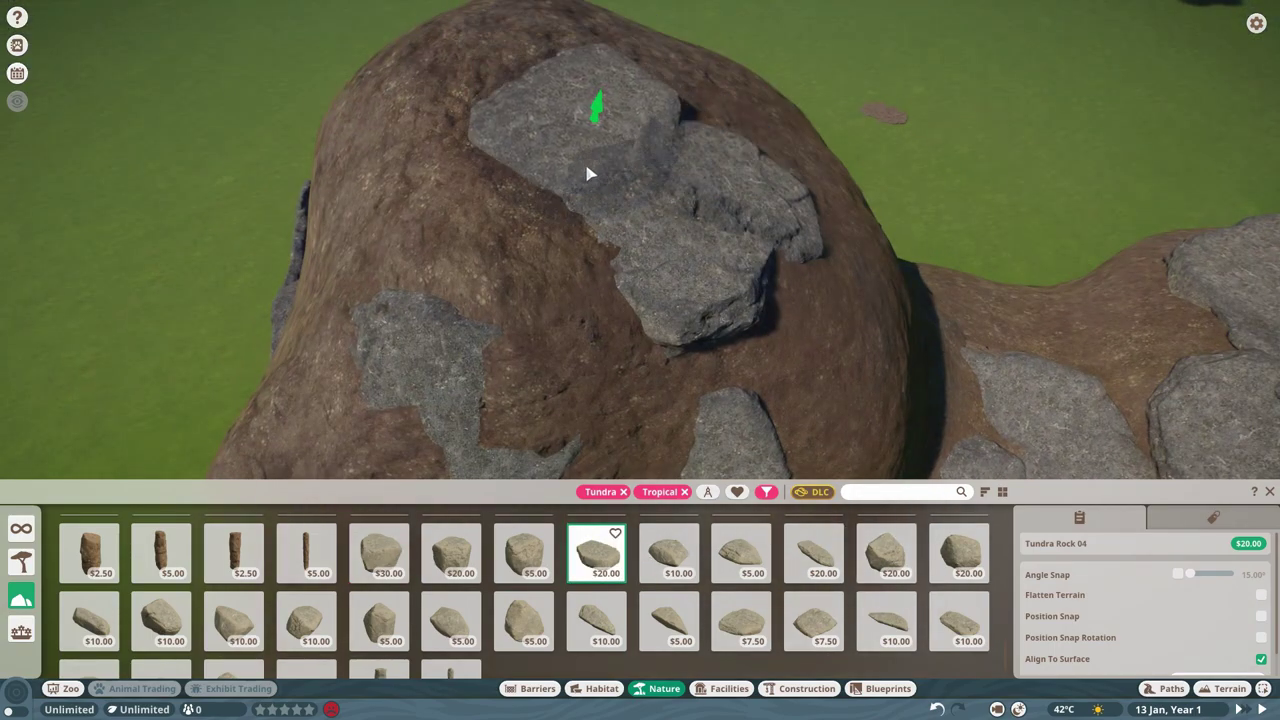
{"action": "scroll", "coordinate": [590, 175], "scroll_direction": "up", "scroll_amount": 2}
{"action": "scroll", "coordinate": [609, 186], "scroll_direction": "up", "scroll_amount": 2}
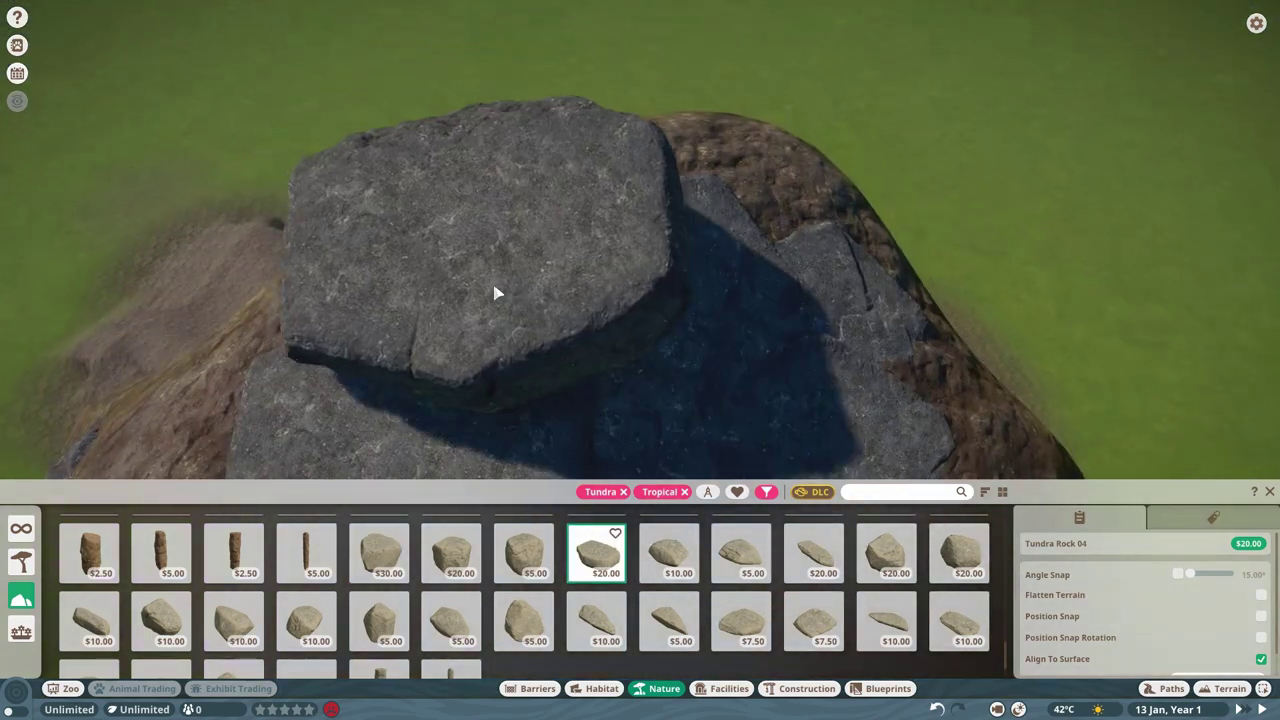
{"action": "scroll", "coordinate": [494, 295], "scroll_direction": "down", "scroll_amount": 1}
{"action": "scroll", "coordinate": [613, 292], "scroll_direction": "down", "scroll_amount": 2}
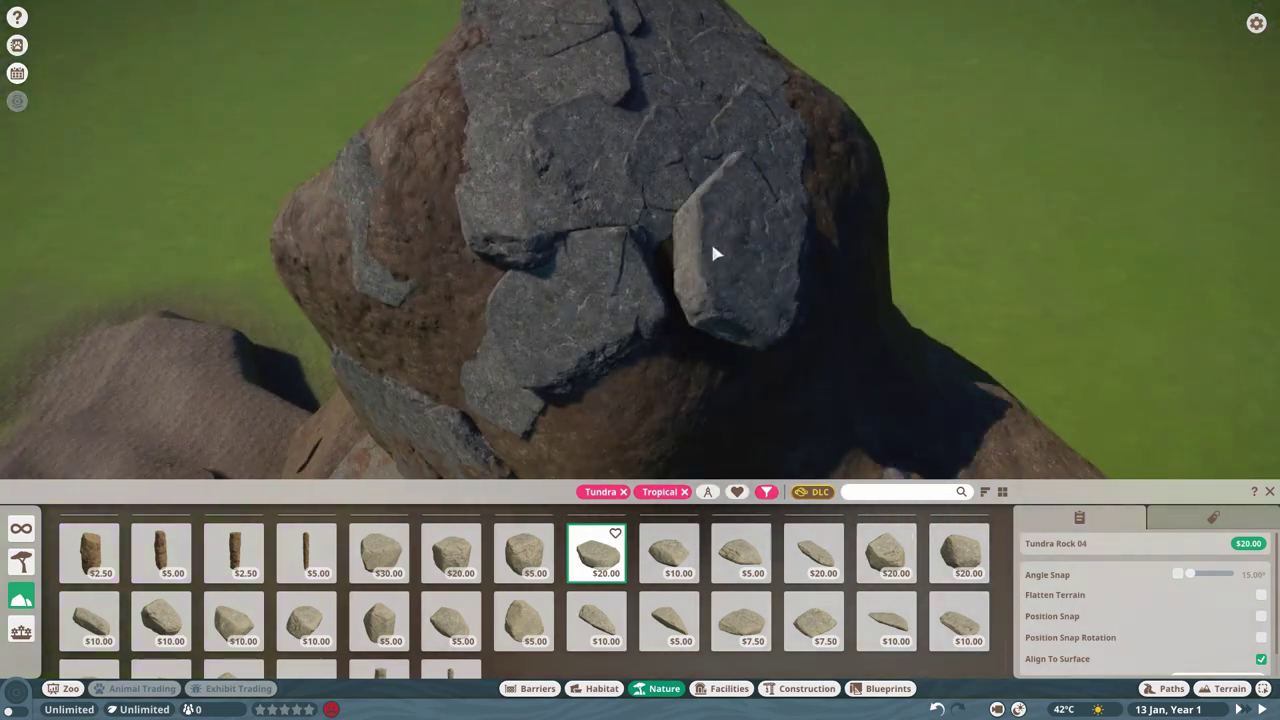
{"action": "scroll", "coordinate": [688, 245], "scroll_direction": "down", "scroll_amount": 2}
{"action": "scroll", "coordinate": [673, 300], "scroll_direction": "down", "scroll_amount": 2}
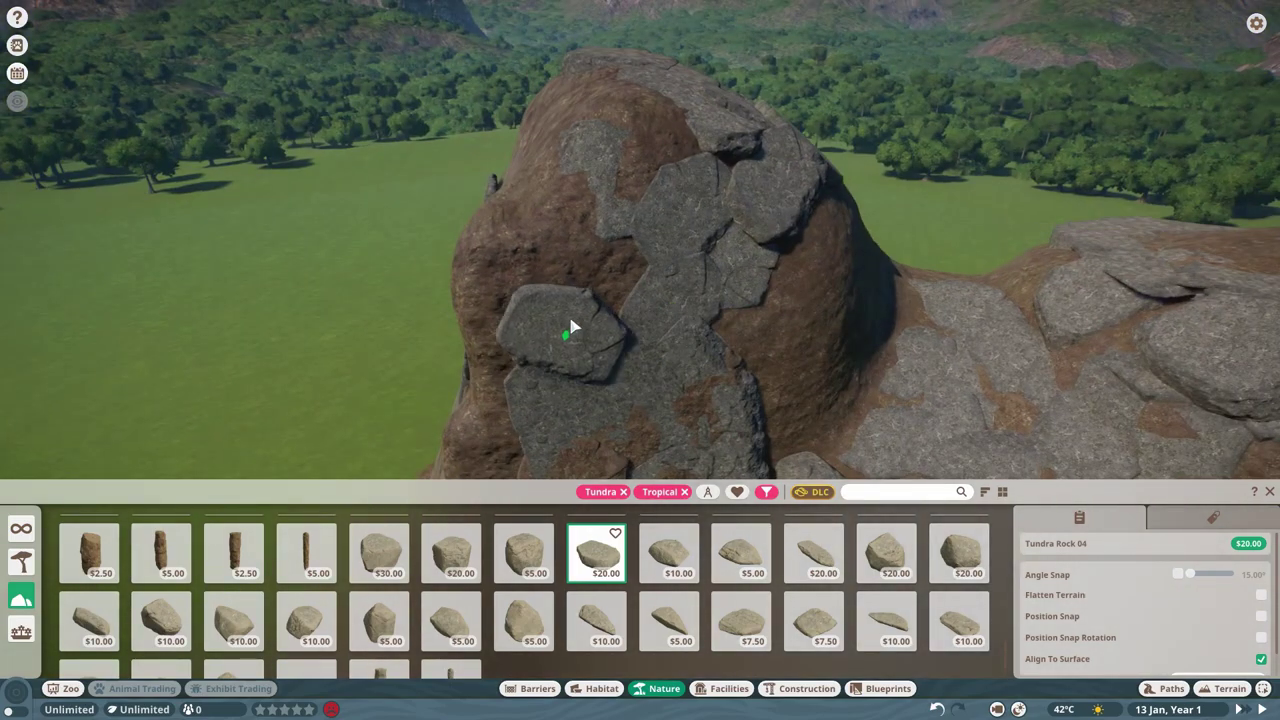
{"action": "scroll", "coordinate": [563, 197], "scroll_direction": "up", "scroll_amount": 2}
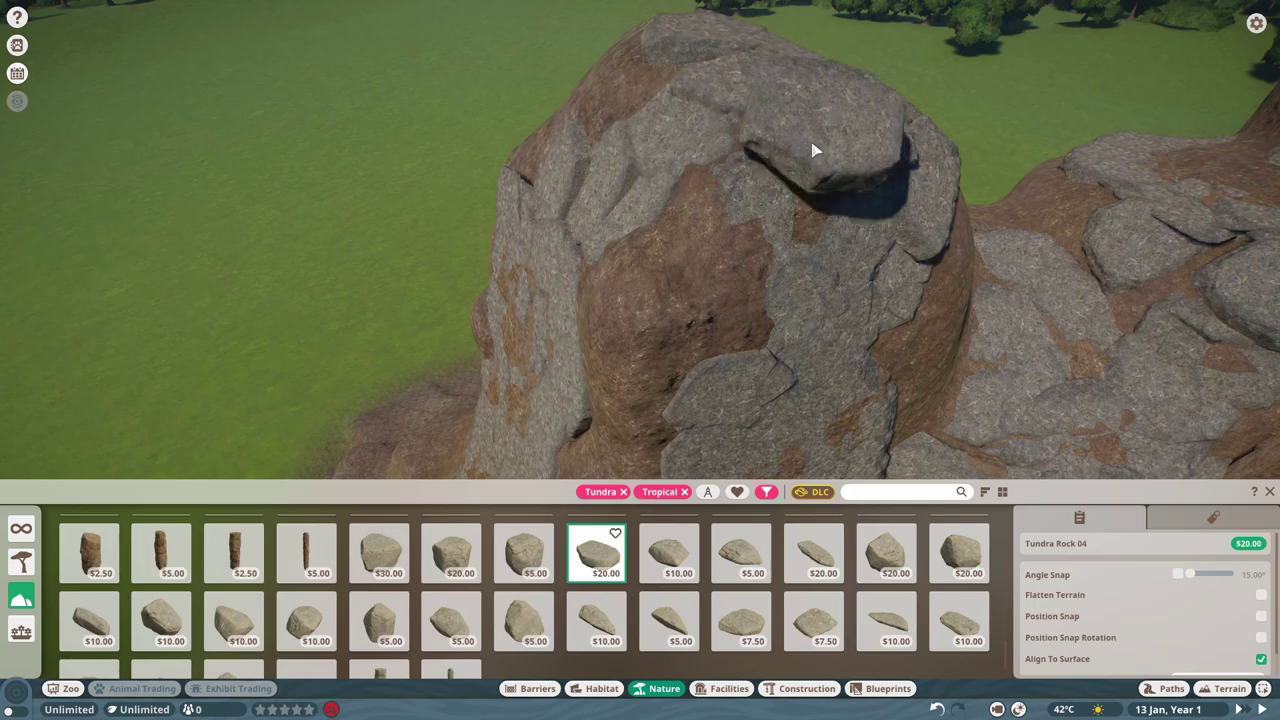
{"action": "scroll", "coordinate": [708, 179], "scroll_direction": "down", "scroll_amount": 2}
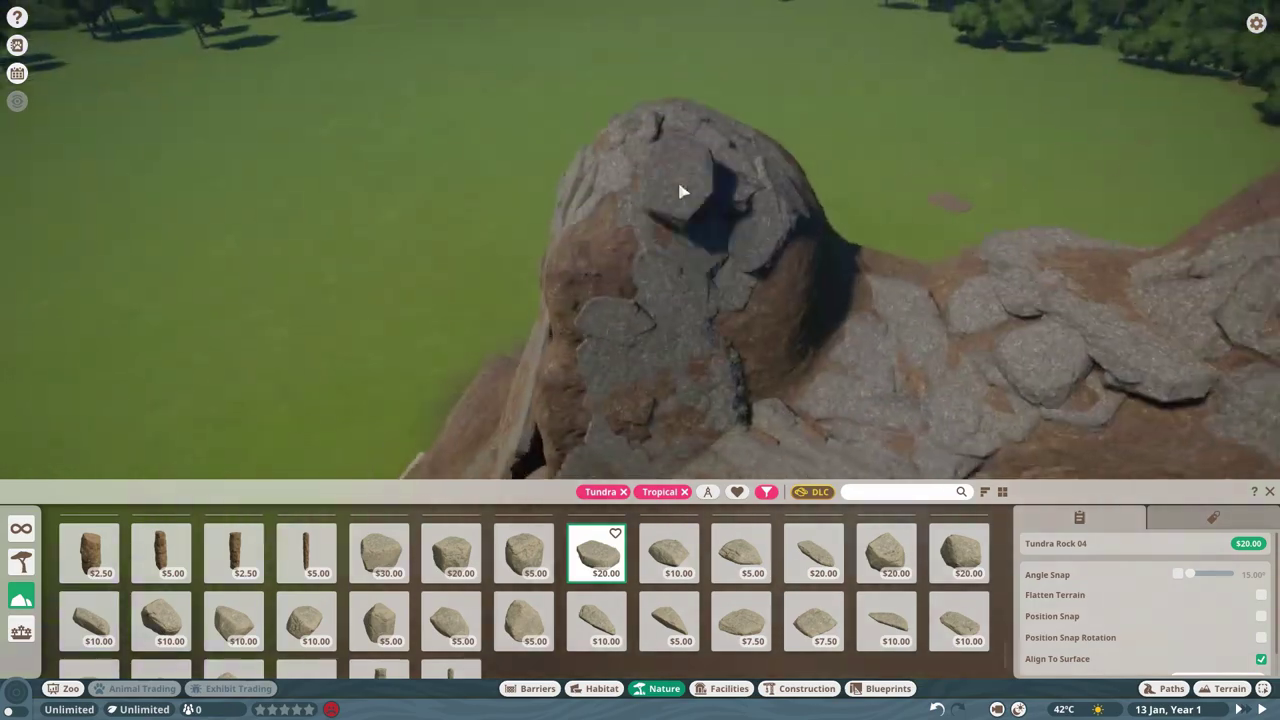
{"action": "left_click", "coordinate": [671, 311]}
{"action": "scroll", "coordinate": [703, 335], "scroll_direction": "down", "scroll_amount": 2}
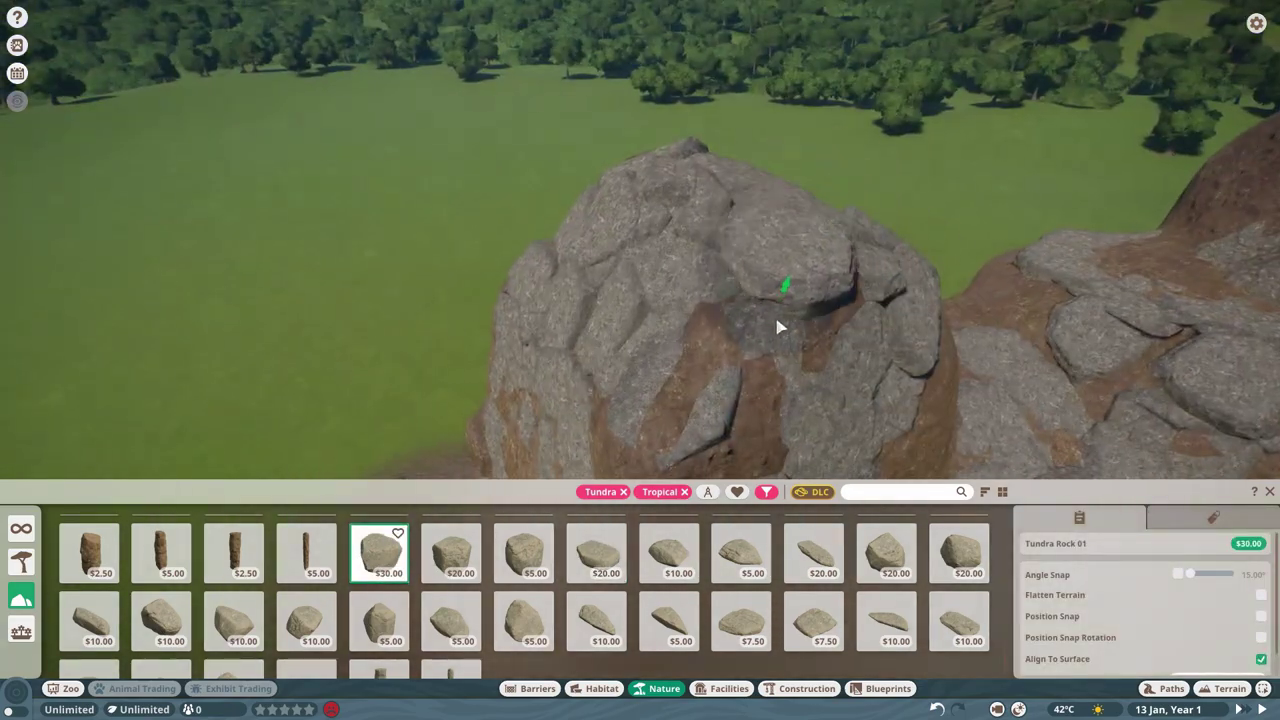
{"action": "scroll", "coordinate": [598, 305], "scroll_direction": "up", "scroll_amount": 3}
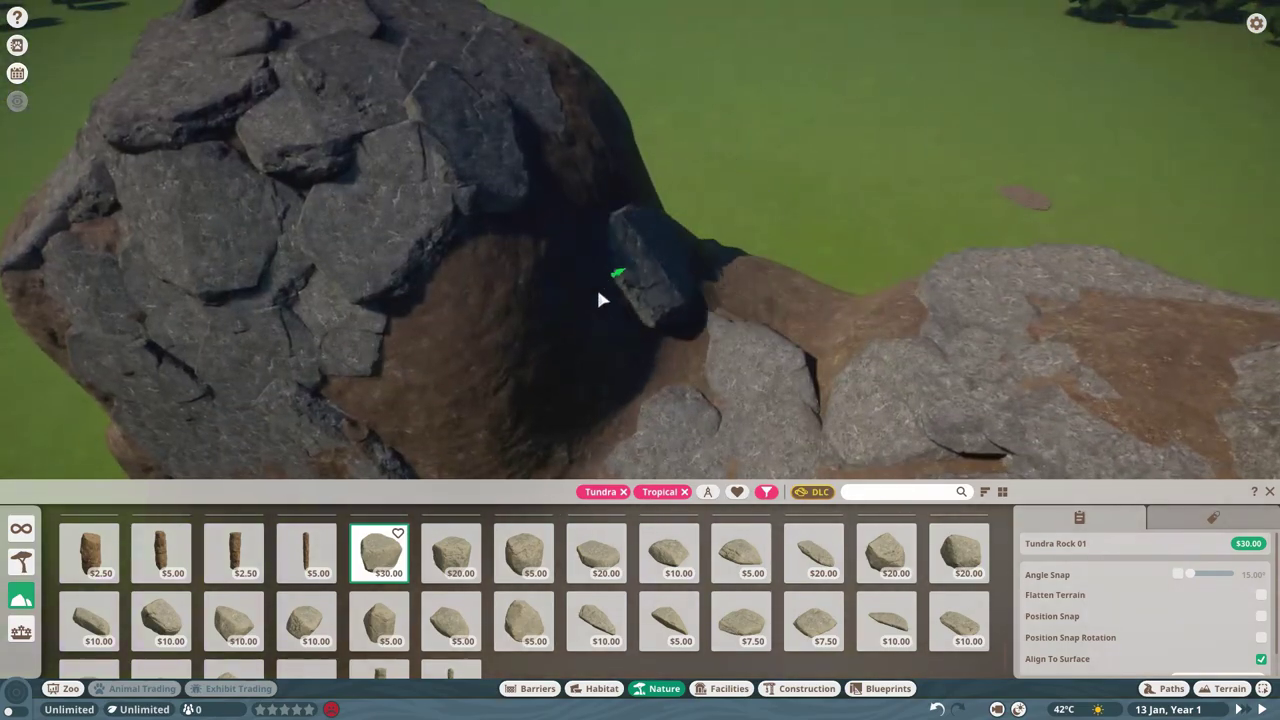
{"action": "scroll", "coordinate": [908, 358], "scroll_direction": "down", "scroll_amount": 3}
{"action": "key", "text": "Escape"}
{"action": "scroll", "coordinate": [1098, 445], "scroll_direction": "up", "scroll_amount": 4}
{"action": "scroll", "coordinate": [1090, 440], "scroll_direction": "down", "scroll_amount": 2}
{"action": "scroll", "coordinate": [910, 460], "scroll_direction": "up", "scroll_amount": 4}
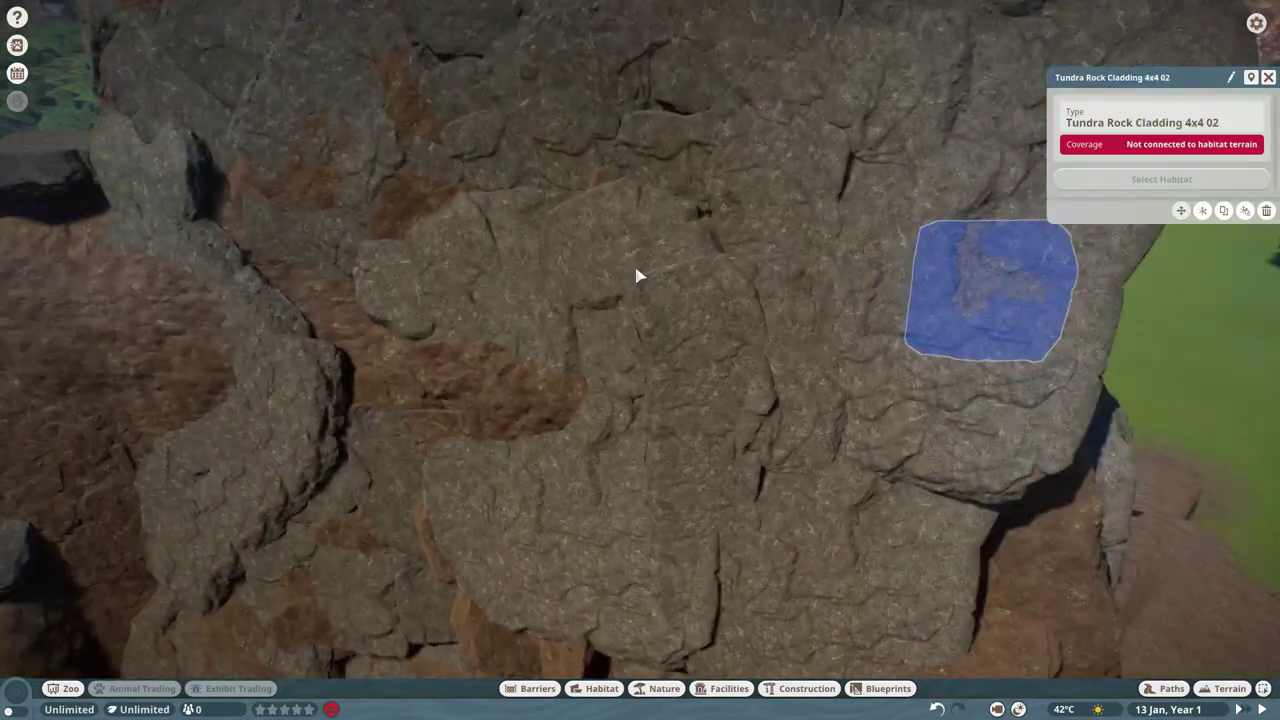
{"action": "left_click", "coordinate": [640, 277]}
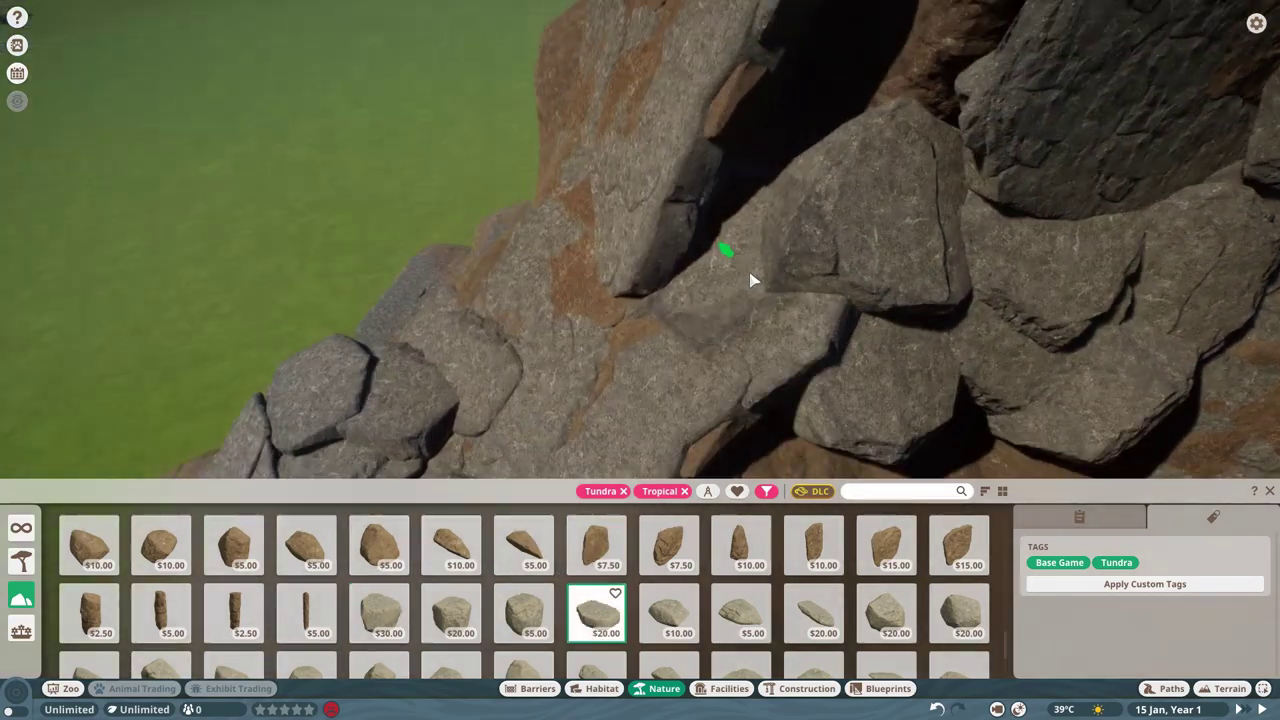
{"action": "scroll", "coordinate": [700, 210], "scroll_direction": "up", "scroll_amount": 3}
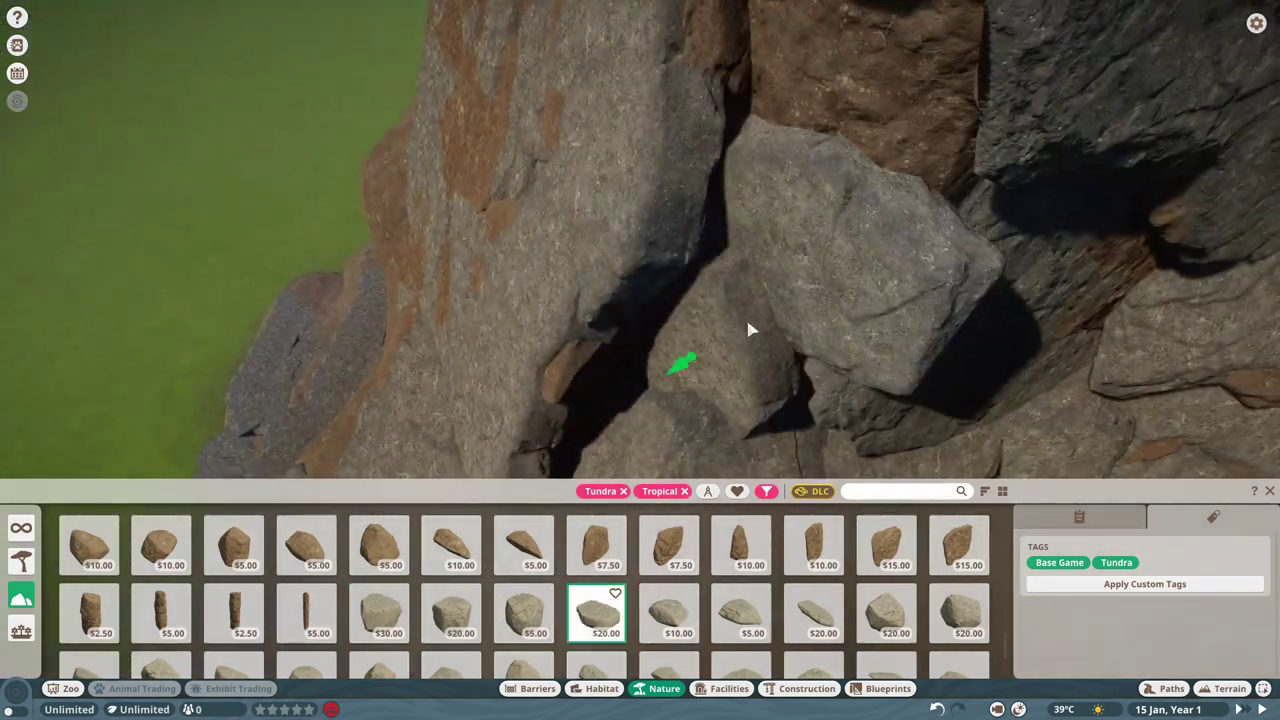
{"action": "scroll", "coordinate": [757, 323], "scroll_direction": "down", "scroll_amount": 3}
{"action": "scroll", "coordinate": [500, 363], "scroll_direction": "down", "scroll_amount": 2}
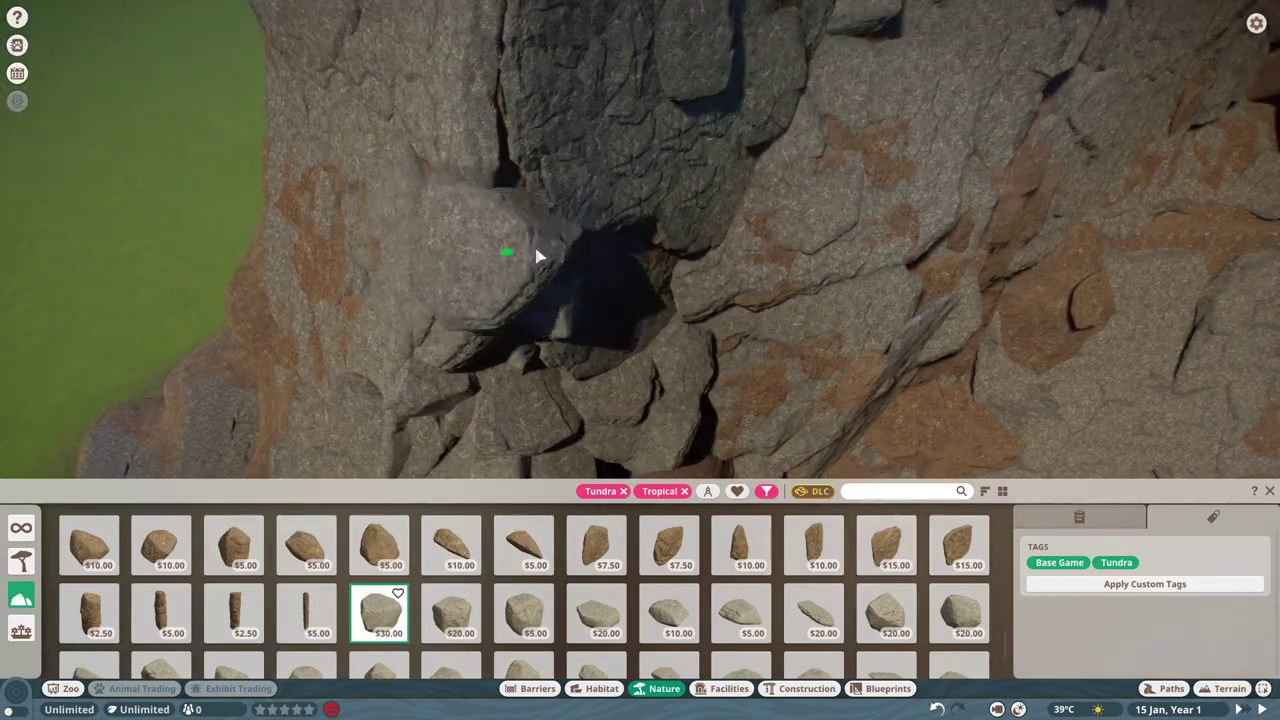
{"action": "scroll", "coordinate": [333, 280], "scroll_direction": "down", "scroll_amount": 2}
{"action": "scroll", "coordinate": [651, 363], "scroll_direction": "up", "scroll_amount": 2}
{"action": "scroll", "coordinate": [686, 300], "scroll_direction": "down", "scroll_amount": 2}
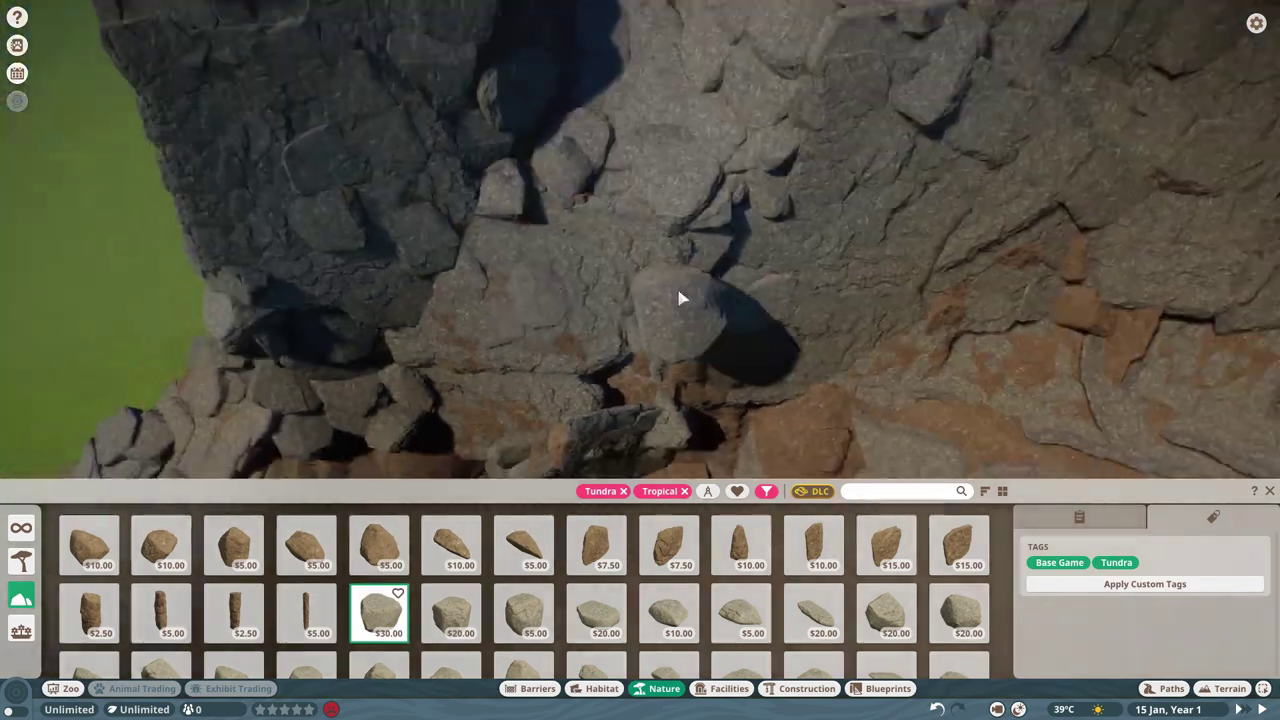
{"action": "scroll", "coordinate": [598, 214], "scroll_direction": "down", "scroll_amount": 2}
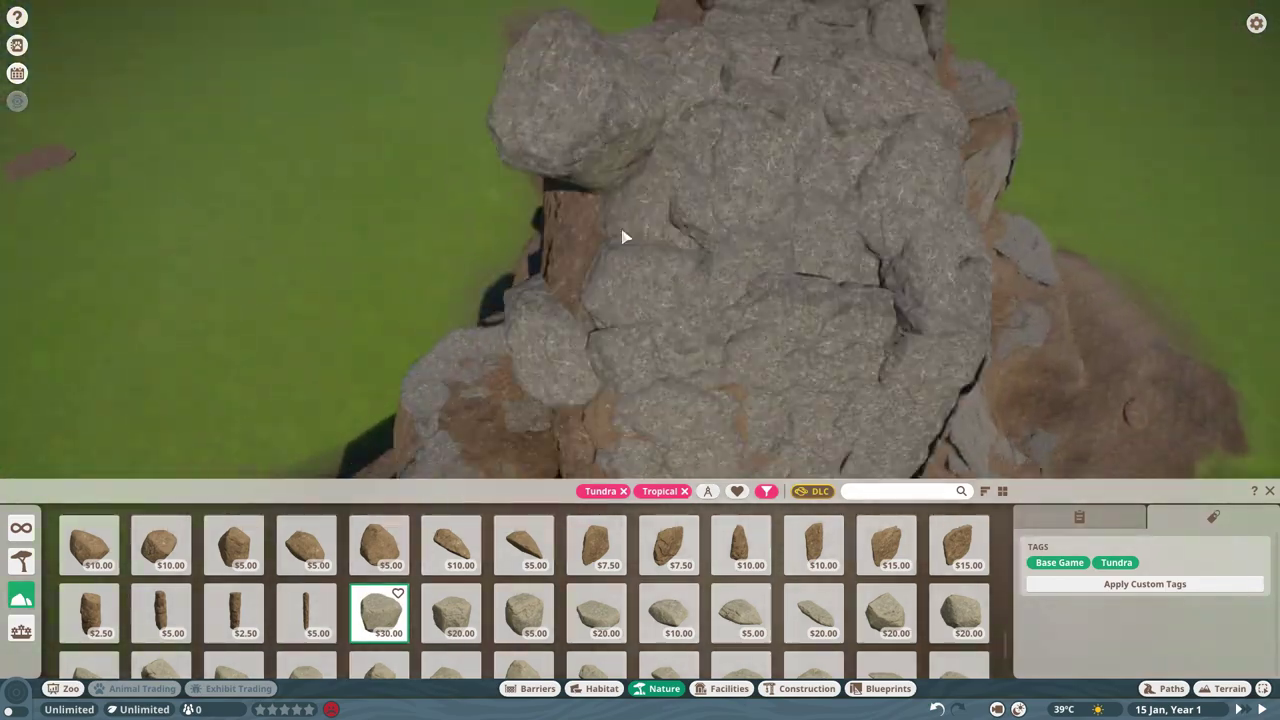
{"action": "scroll", "coordinate": [600, 258], "scroll_direction": "up", "scroll_amount": 2}
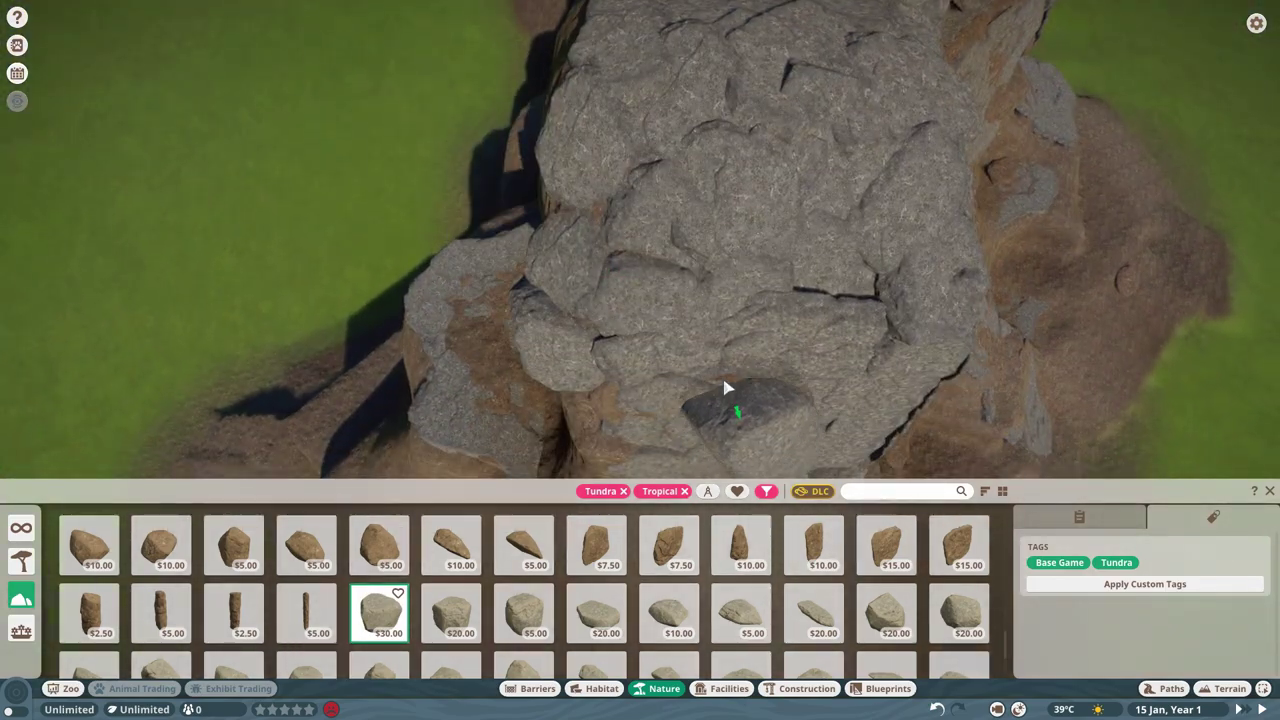
{"action": "scroll", "coordinate": [354, 386], "scroll_direction": "up", "scroll_amount": 2}
{"action": "scroll", "coordinate": [714, 251], "scroll_direction": "up", "scroll_amount": 2}
{"action": "scroll", "coordinate": [486, 180], "scroll_direction": "up", "scroll_amount": 2}
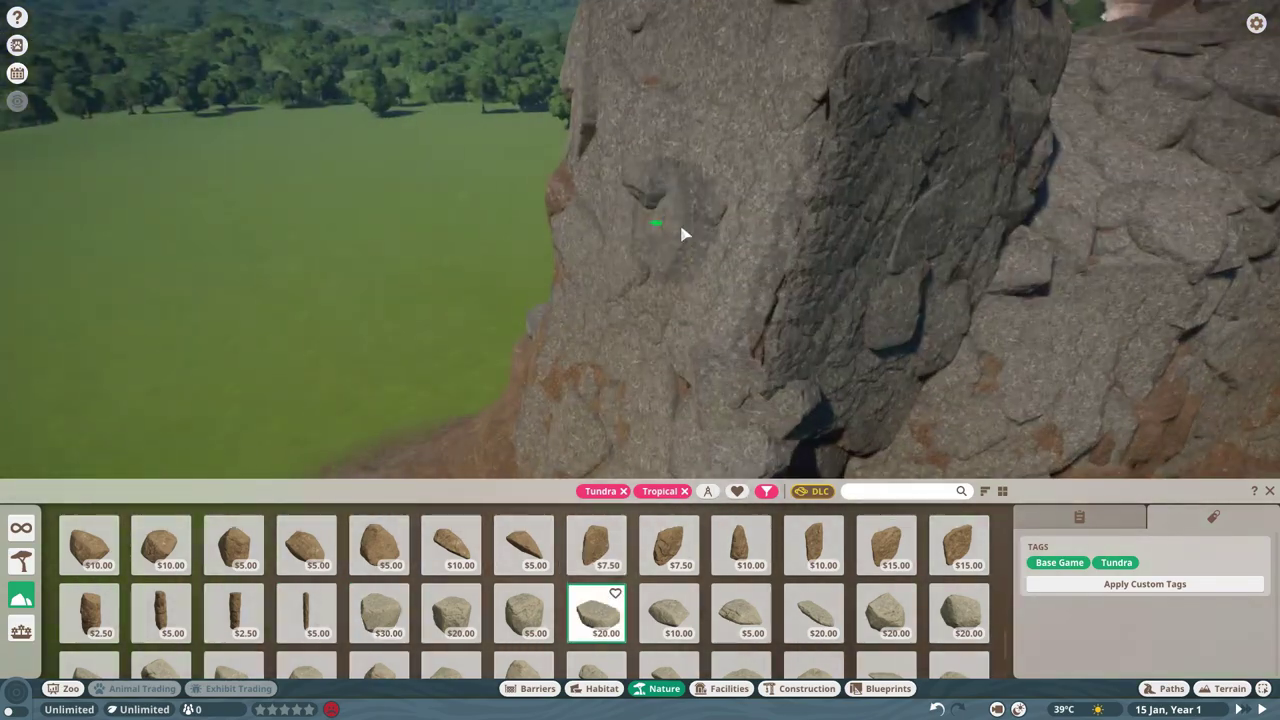
{"action": "scroll", "coordinate": [683, 234], "scroll_direction": "up", "scroll_amount": 2}
- Cover the pillar's remaining brown faces with more grey Tundra rocks, including larger pieces
{"action": "right_click", "coordinate": [662, 244]}
{"action": "scroll", "coordinate": [424, 113], "scroll_direction": "down", "scroll_amount": 2}
{"action": "scroll", "coordinate": [424, 113], "scroll_direction": "down", "scroll_amount": 2}
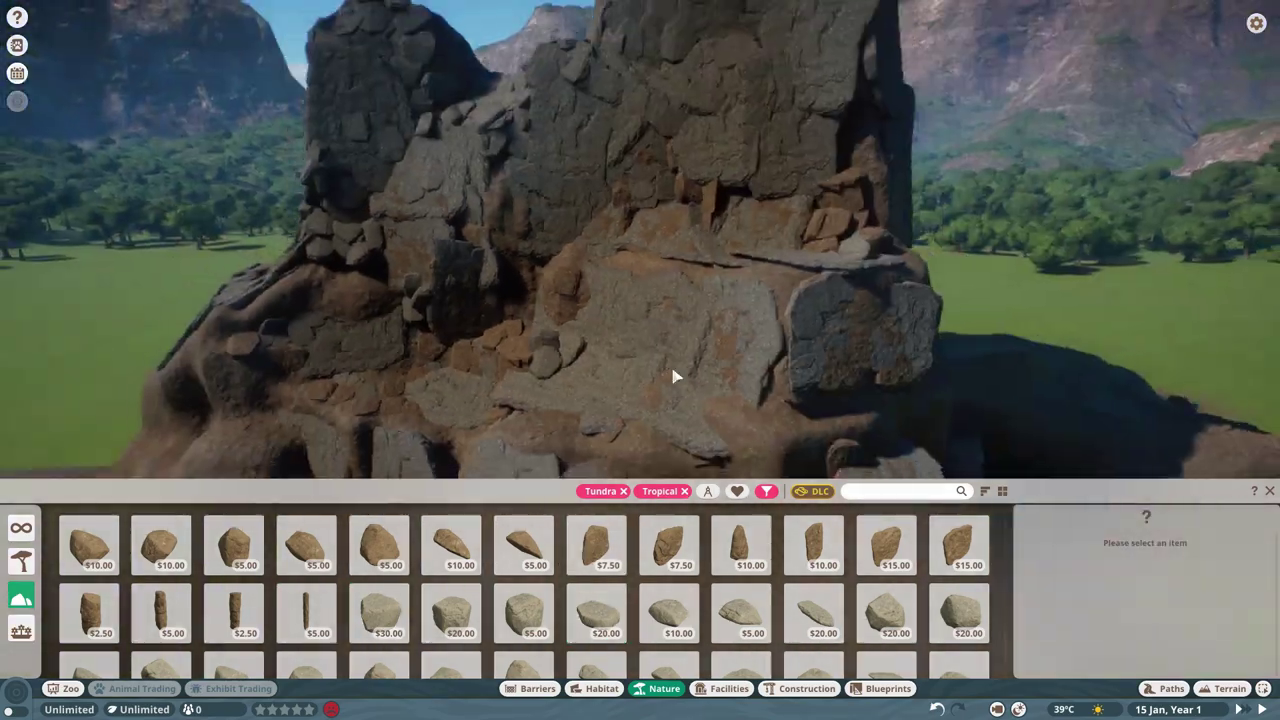
{"action": "left_click", "coordinate": [697, 349]}
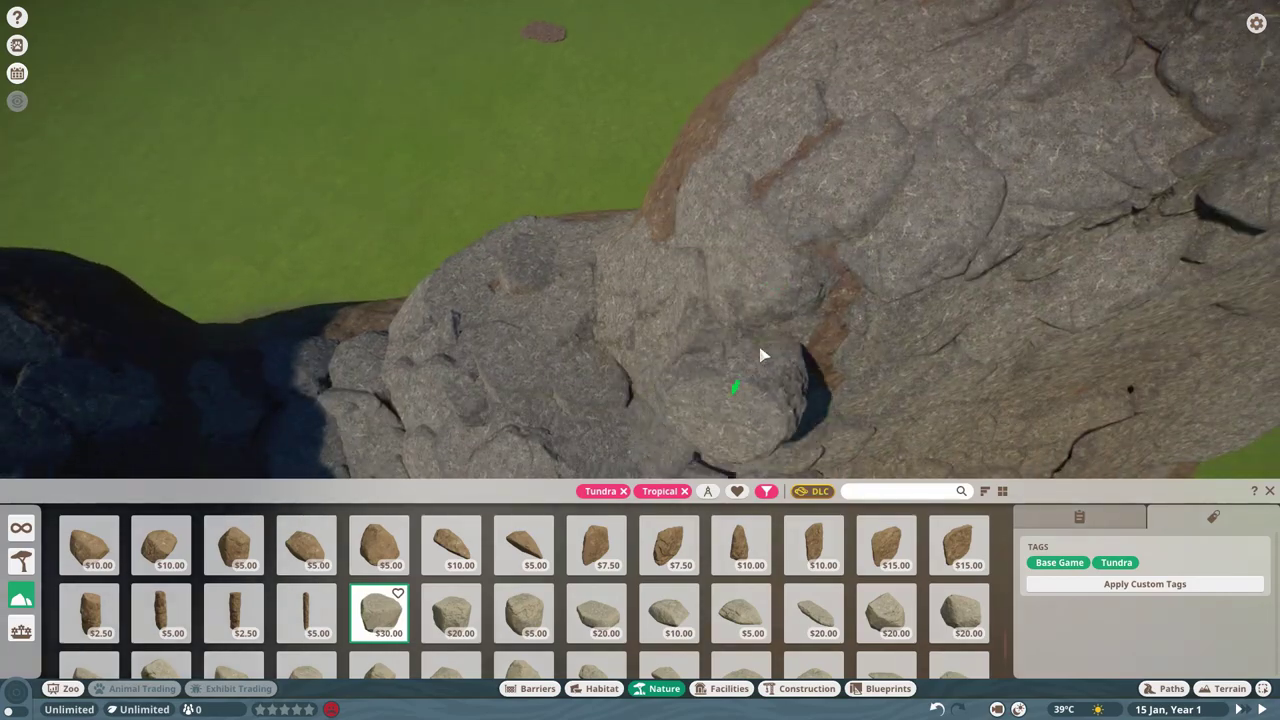
{"action": "right_click", "coordinate": [689, 414]}
{"action": "scroll", "coordinate": [815, 252], "scroll_direction": "down", "scroll_amount": 2}
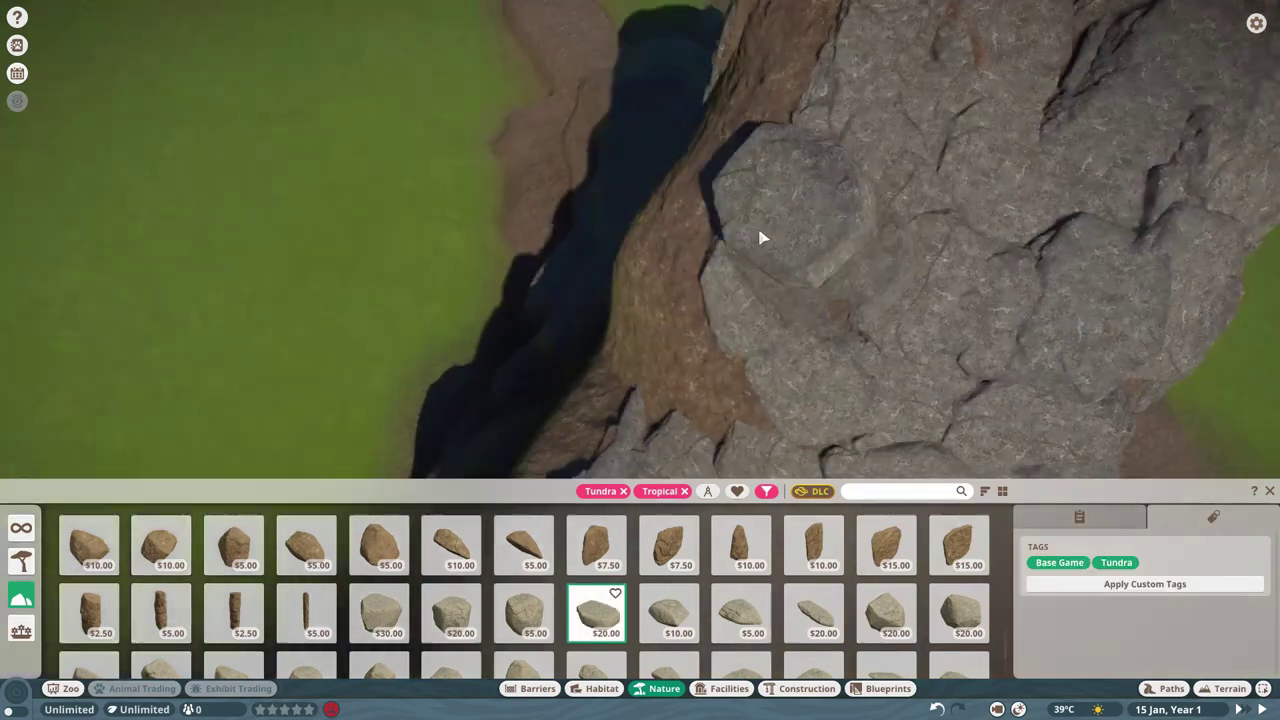
{"action": "scroll", "coordinate": [543, 286], "scroll_direction": "up", "scroll_amount": 1}
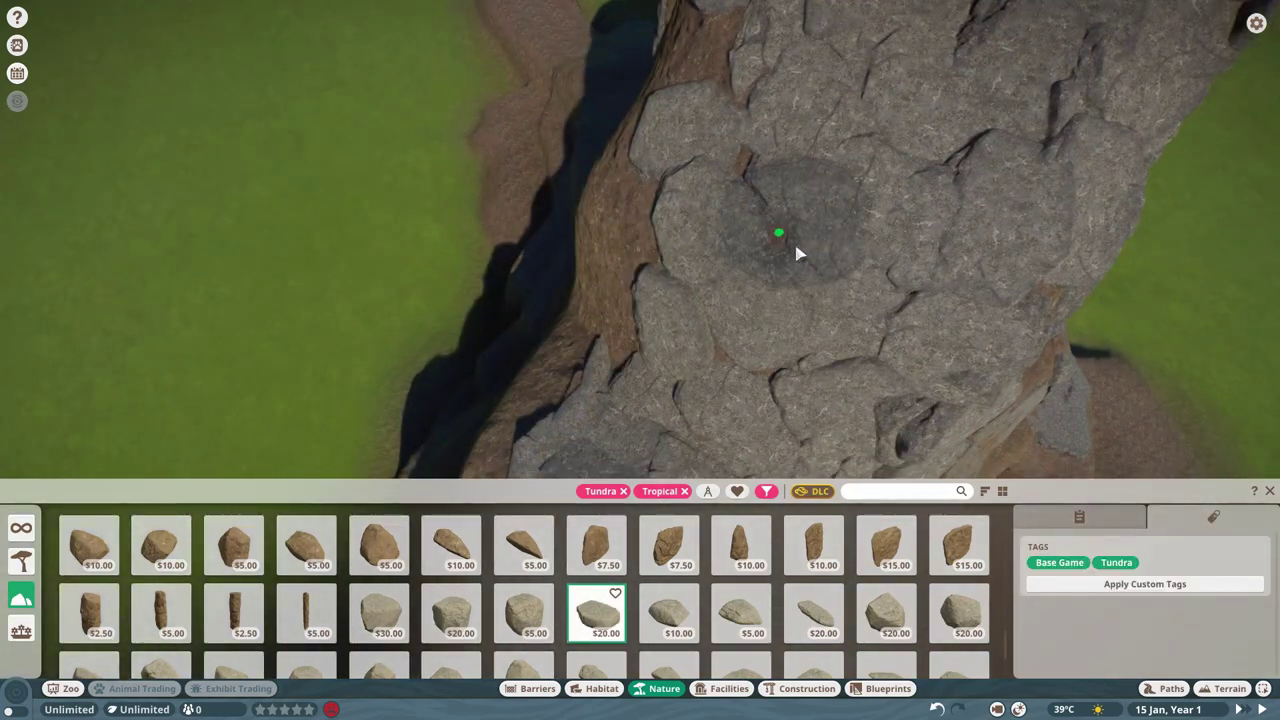
{"action": "scroll", "coordinate": [658, 239], "scroll_direction": "up", "scroll_amount": 2}
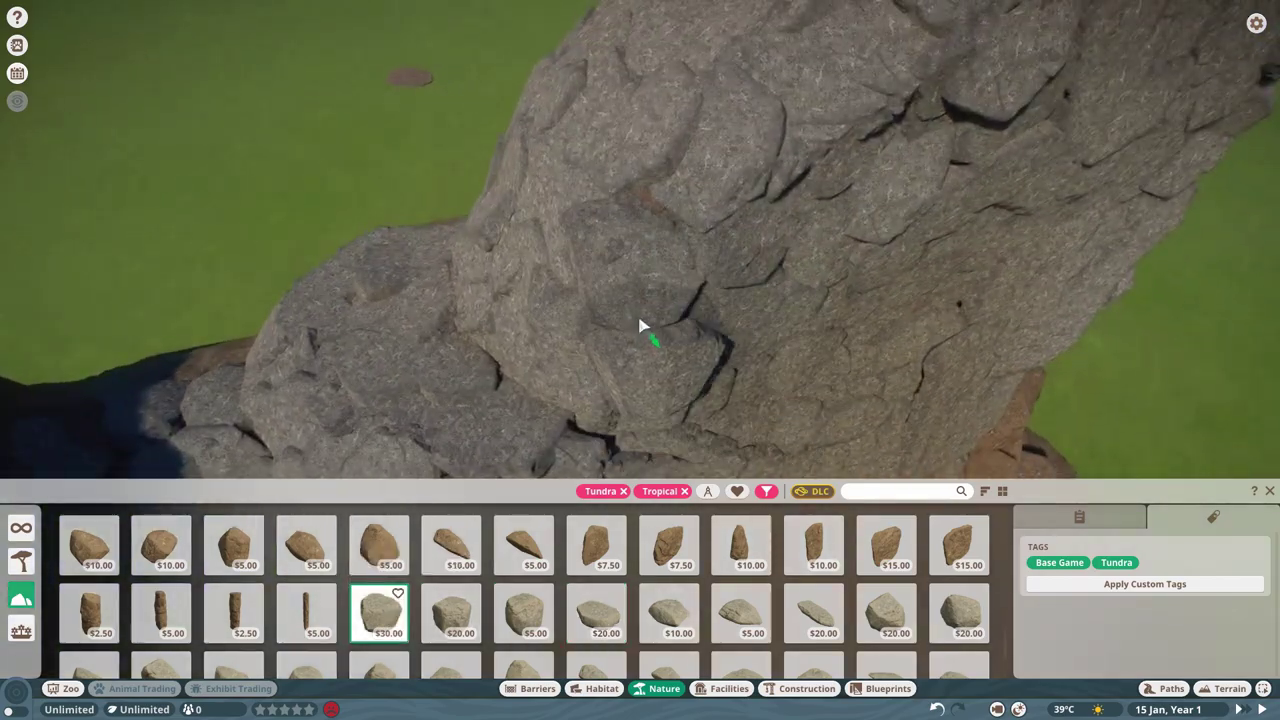
{"action": "scroll", "coordinate": [641, 325], "scroll_direction": "down", "scroll_amount": 3}
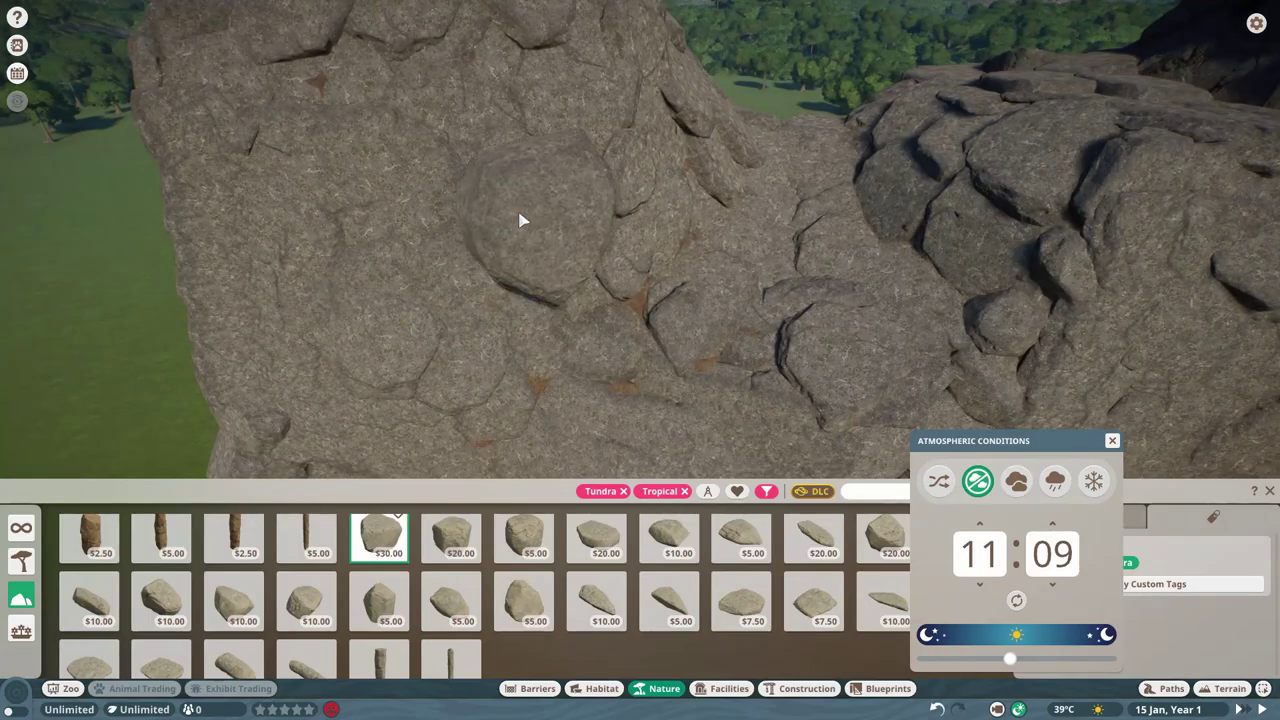
{"action": "right_click", "coordinate": [663, 320]}
{"action": "scroll", "coordinate": [700, 330], "scroll_direction": "up", "scroll_amount": 5}
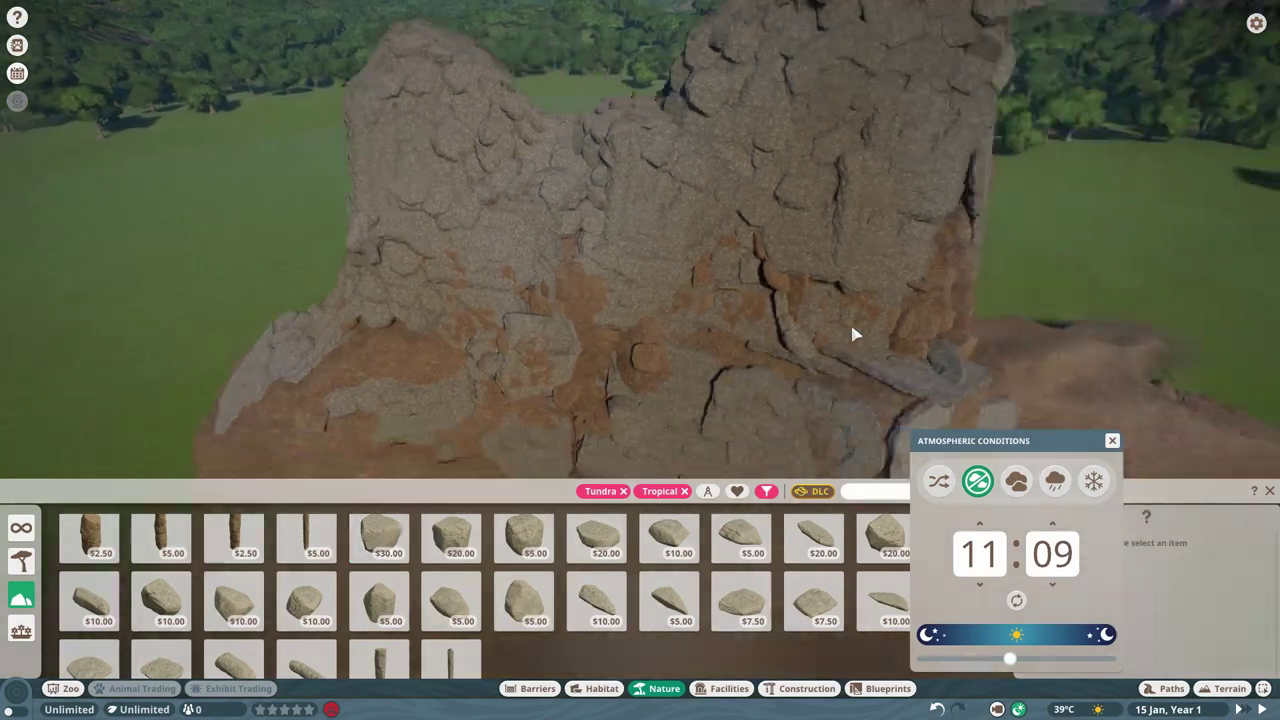
{"action": "scroll", "coordinate": [755, 379], "scroll_direction": "up", "scroll_amount": 5}
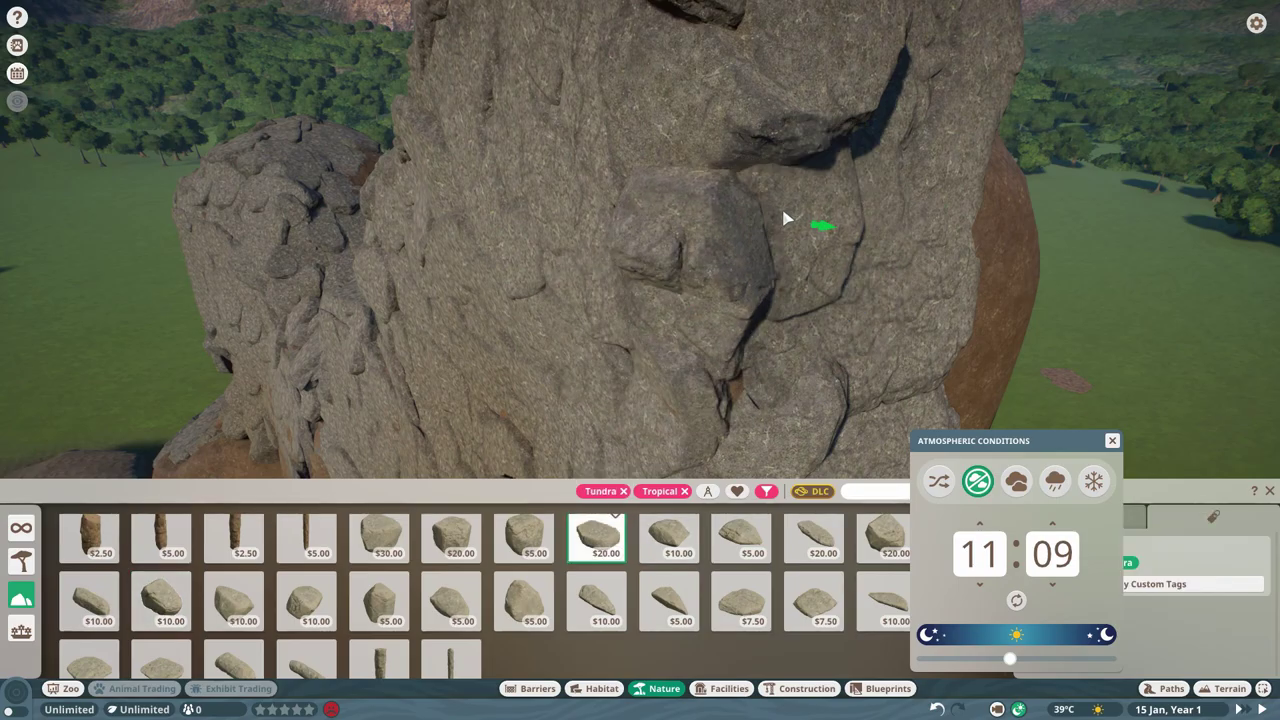
{"action": "scroll", "coordinate": [780, 378], "scroll_direction": "down", "scroll_amount": 3}
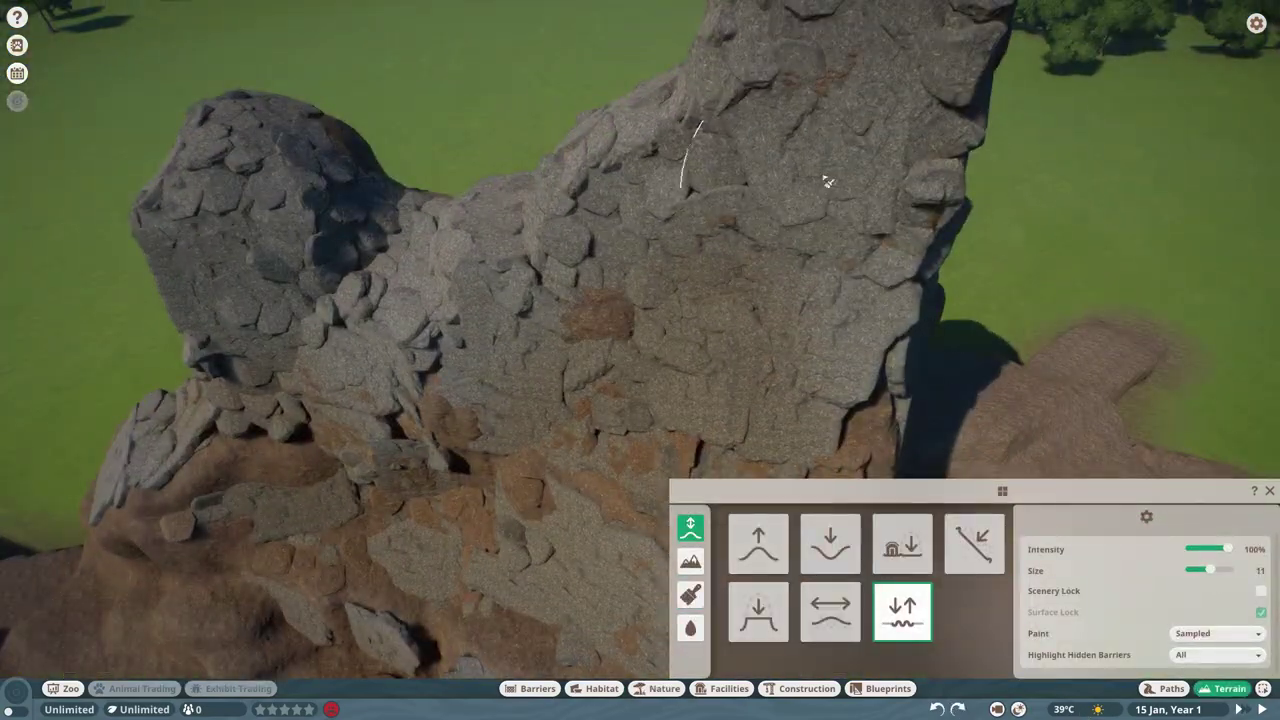
{"action": "scroll", "coordinate": [745, 284], "scroll_direction": "down", "scroll_amount": 3}
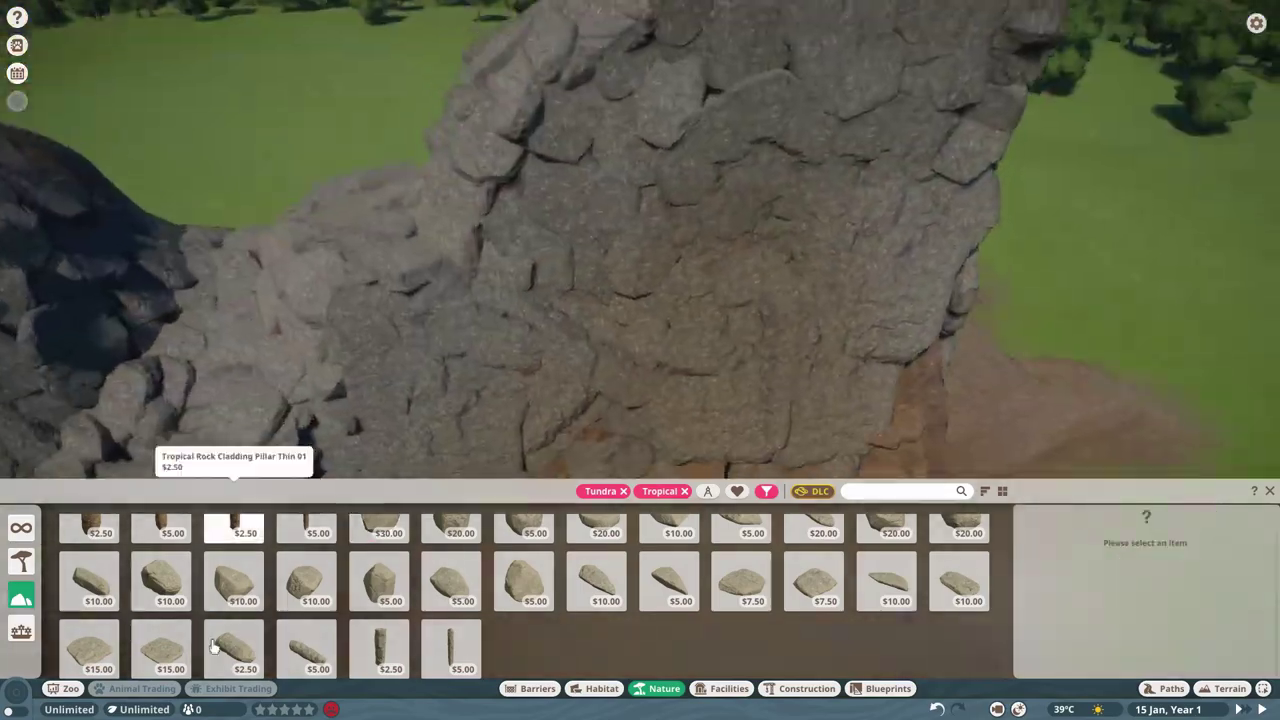
{"action": "left_click", "coordinate": [89, 580]}
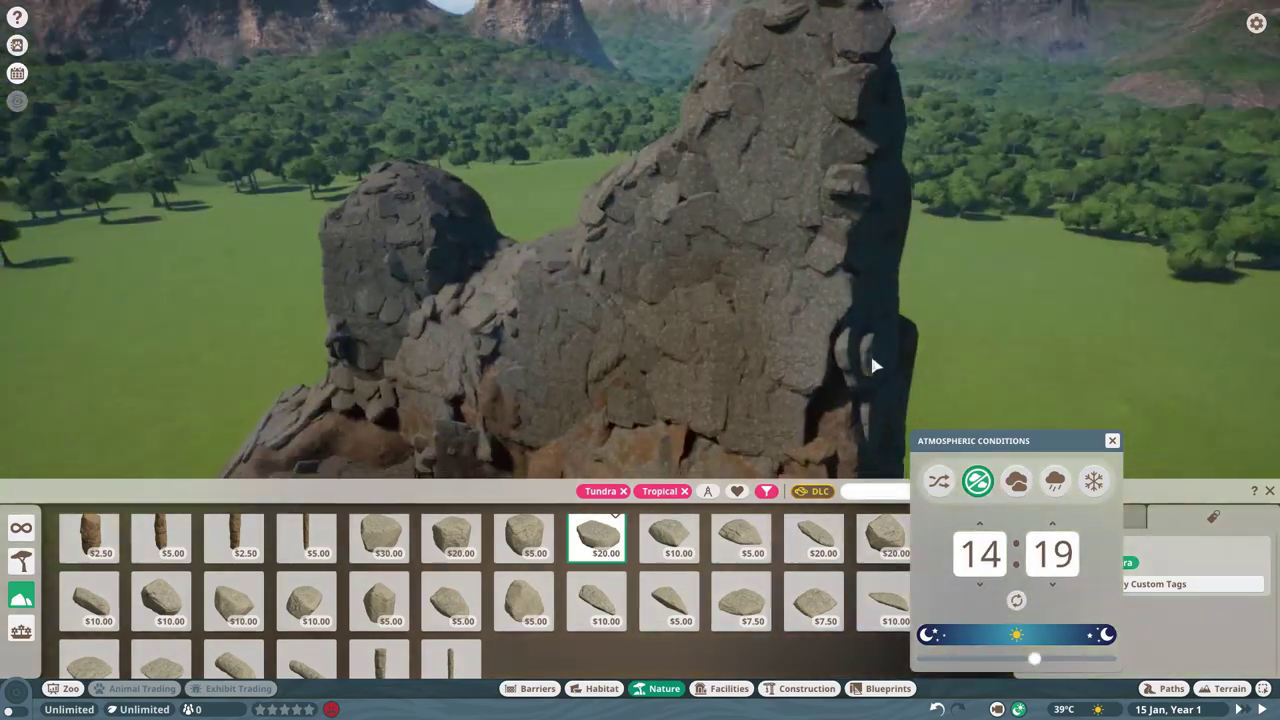
{"action": "scroll", "coordinate": [873, 366], "scroll_direction": "up", "scroll_amount": 3}
{"action": "scroll", "coordinate": [729, 277], "scroll_direction": "up", "scroll_amount": 3}
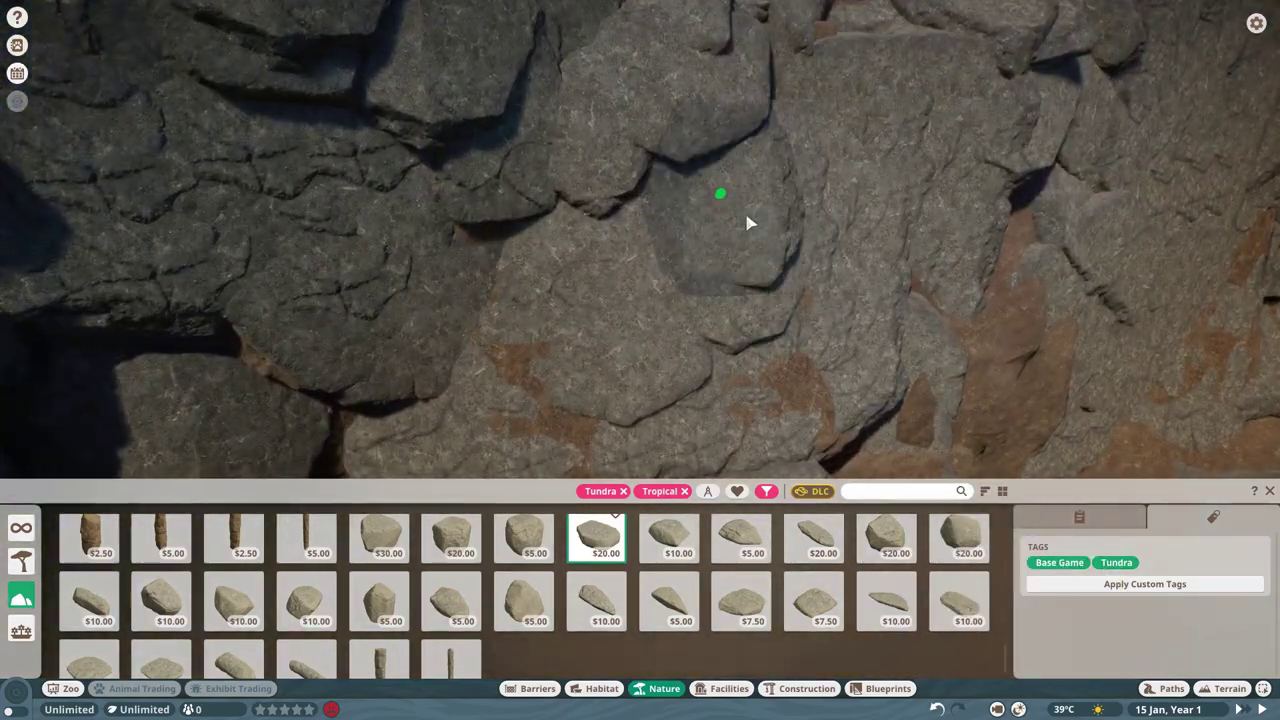
{"action": "scroll", "coordinate": [731, 323], "scroll_direction": "down", "scroll_amount": 5}
{"action": "scroll", "coordinate": [643, 346], "scroll_direction": "up", "scroll_amount": 3}
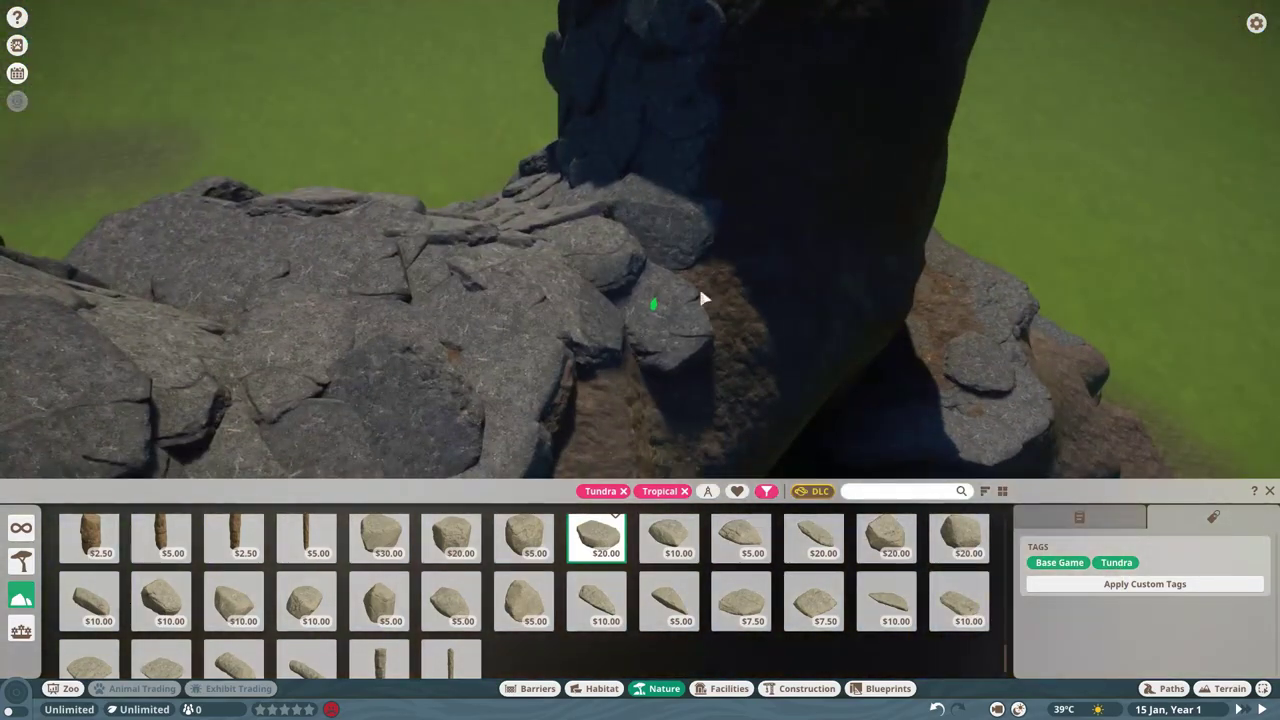
{"action": "scroll", "coordinate": [703, 298], "scroll_direction": "up", "scroll_amount": 4}
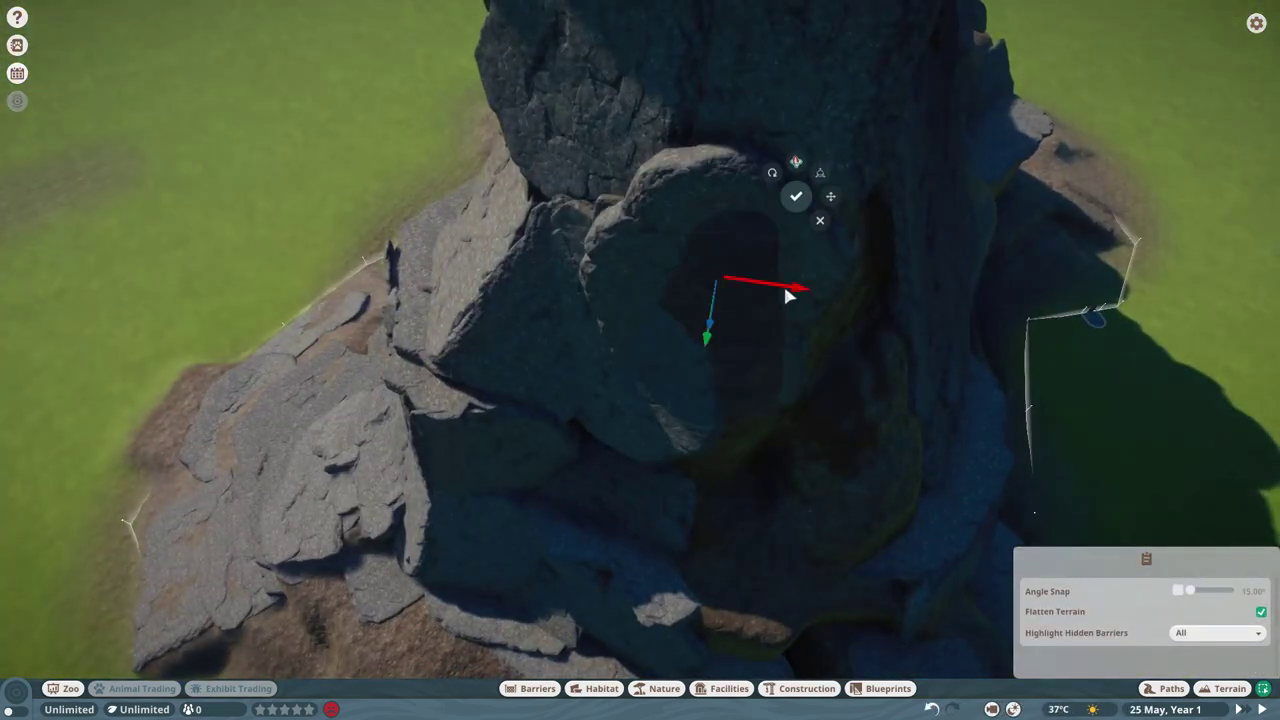
- Check the hollowed boulder's fit against the pillar face and lock its position
{"action": "left_click_drag", "start_coordinate": [841, 312], "coordinate": [672, 468]}
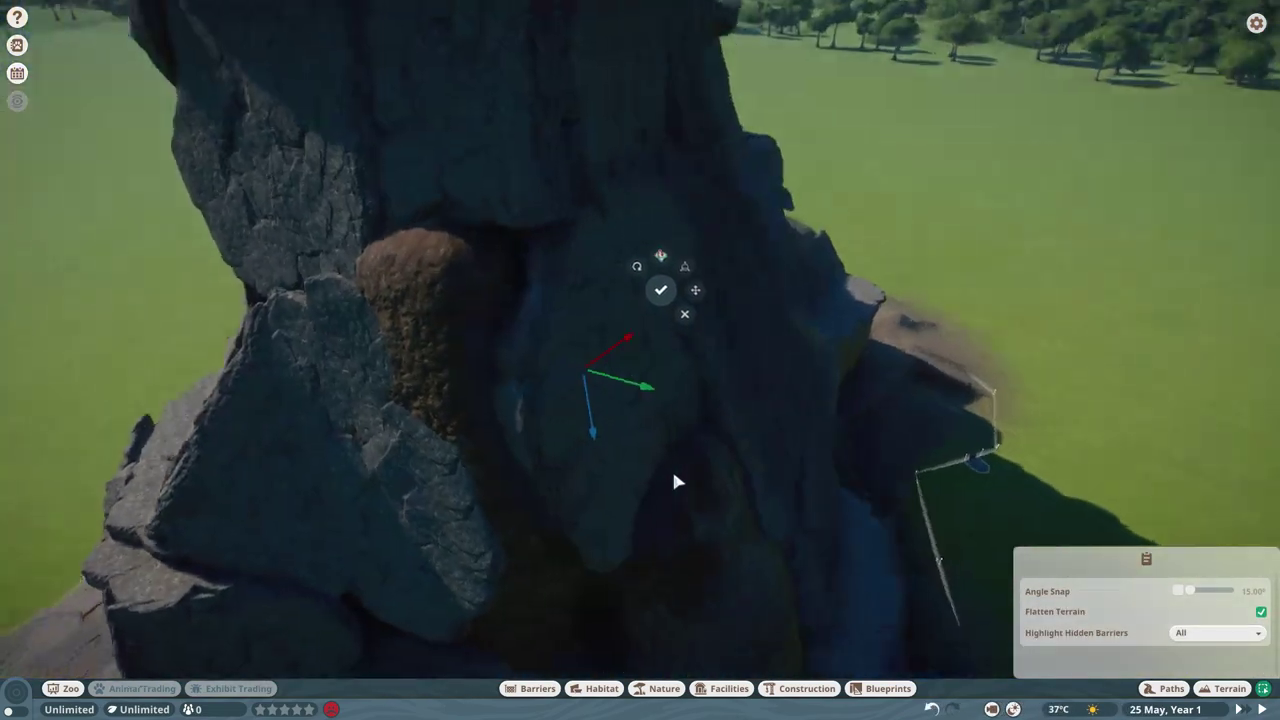
{"action": "left_click_drag", "start_coordinate": [676, 482], "coordinate": [646, 223]}
{"action": "key", "text": "Escape"}
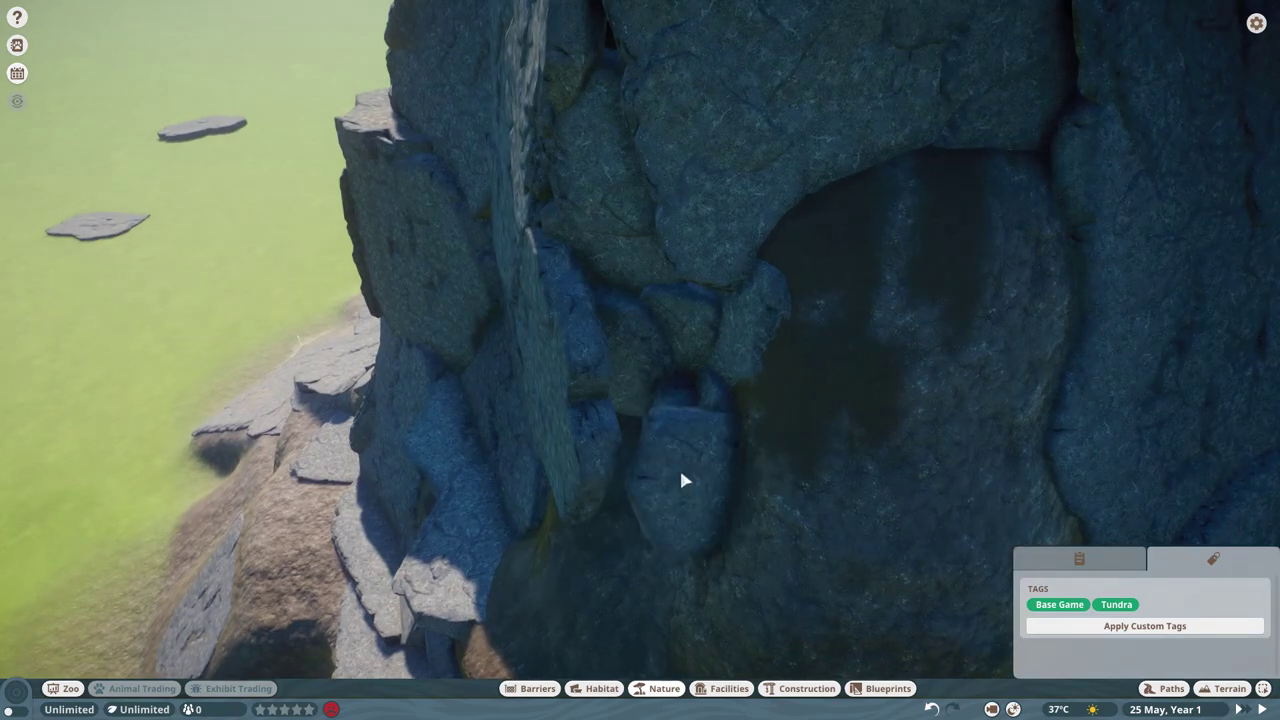
{"action": "scroll", "coordinate": [812, 254], "scroll_direction": "up", "scroll_amount": 5}
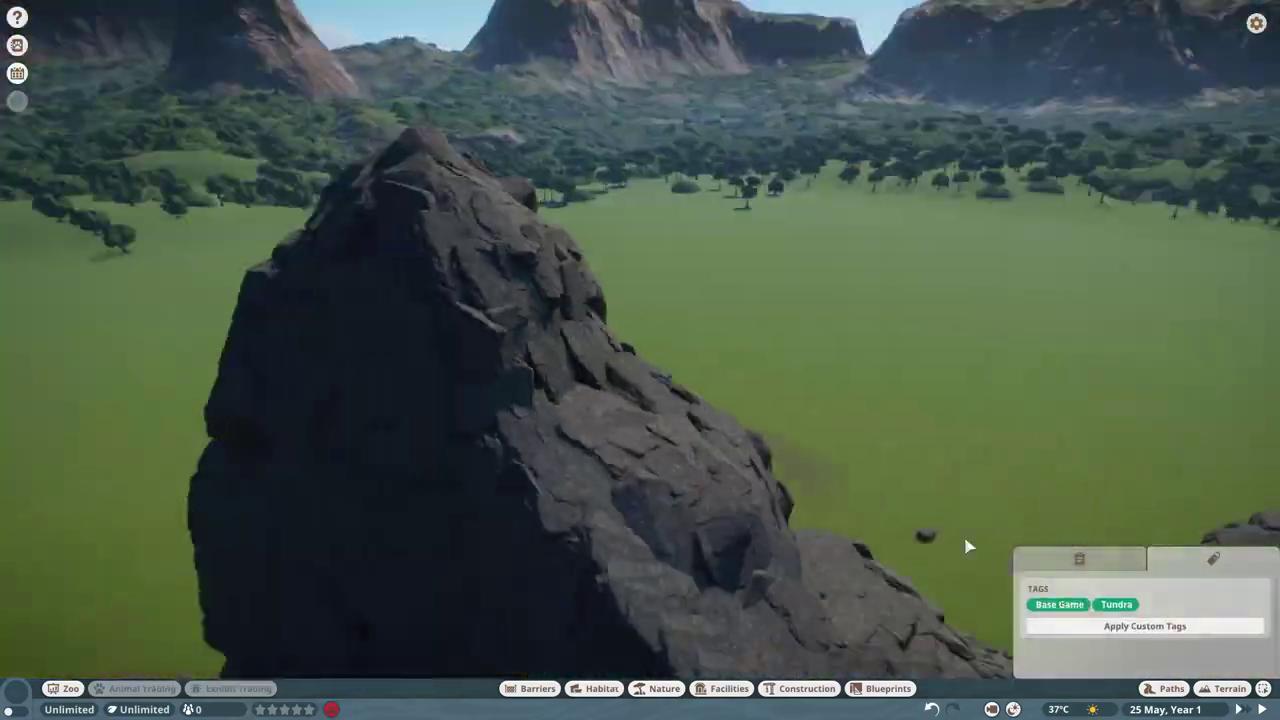
- Set the time of day slightly earlier, then bring up the Construction catalogue
{"action": "left_click", "coordinate": [1013, 709]}
{"action": "left_click_drag", "start_coordinate": [1053, 665], "coordinate": [1043, 665]}
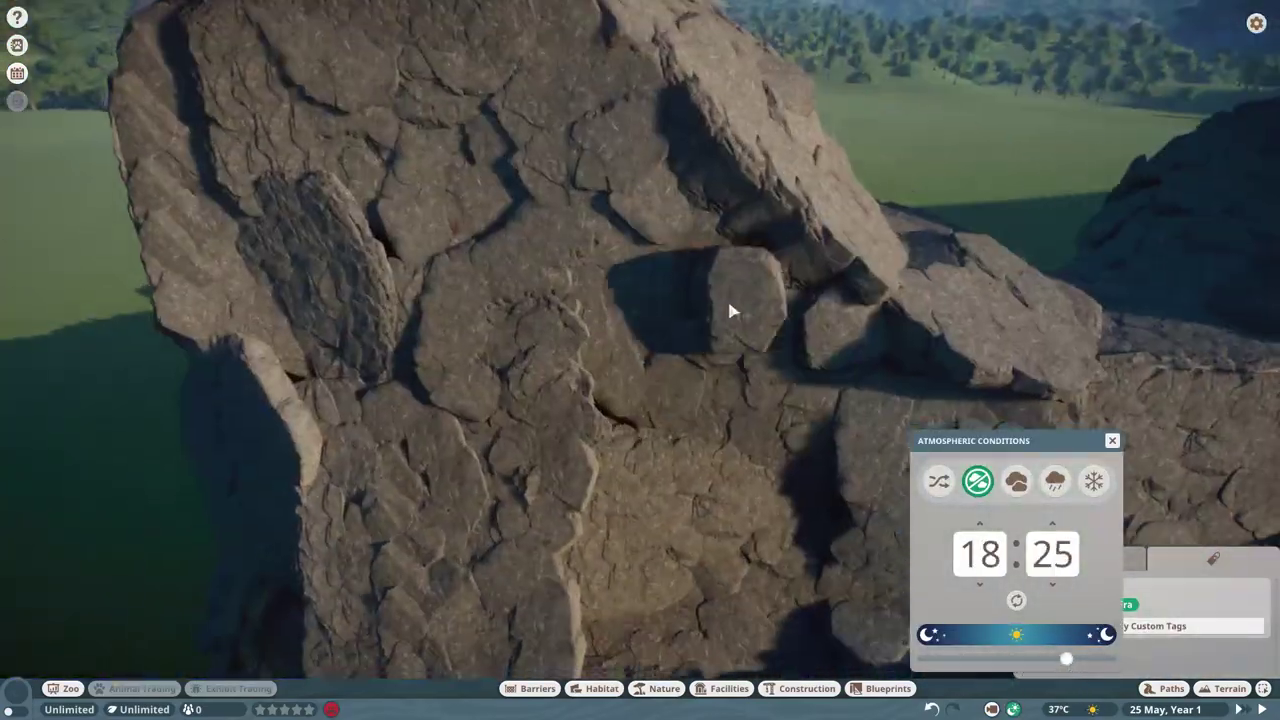
{"action": "key", "text": "Escape"}
{"action": "scroll", "coordinate": [670, 443], "scroll_direction": "up", "scroll_amount": 5}
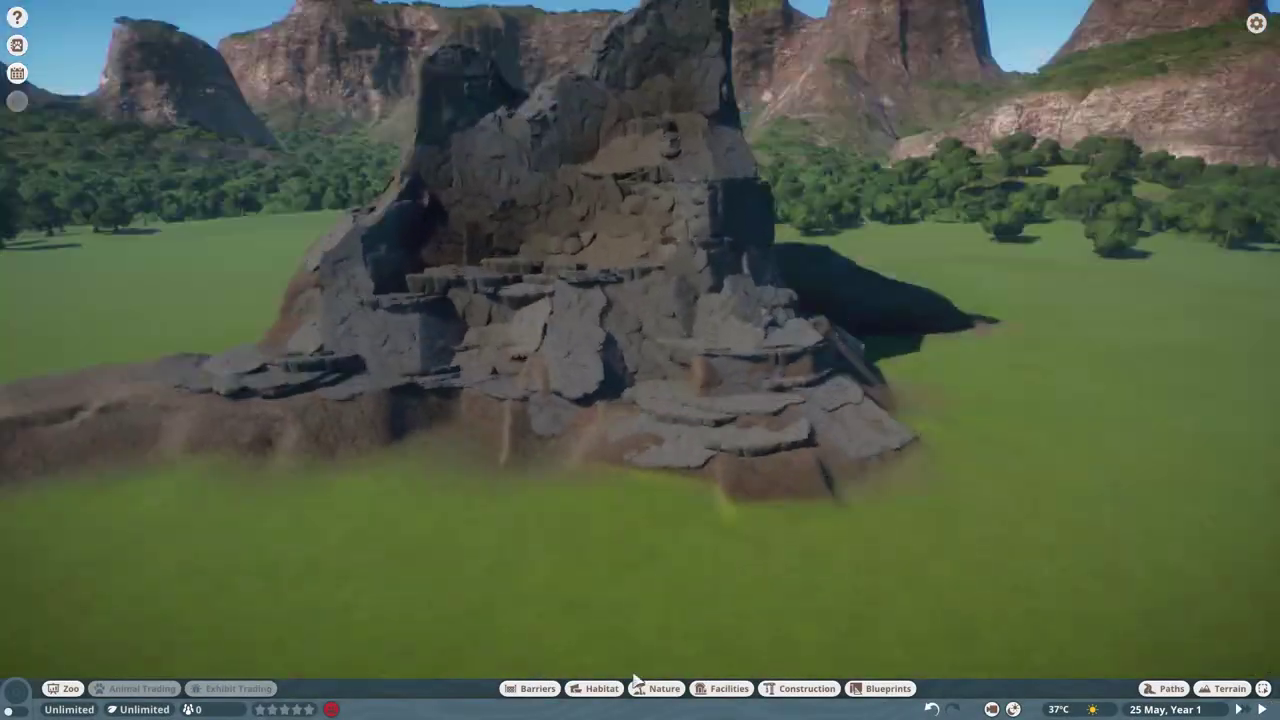
{"action": "left_click", "coordinate": [807, 688]}
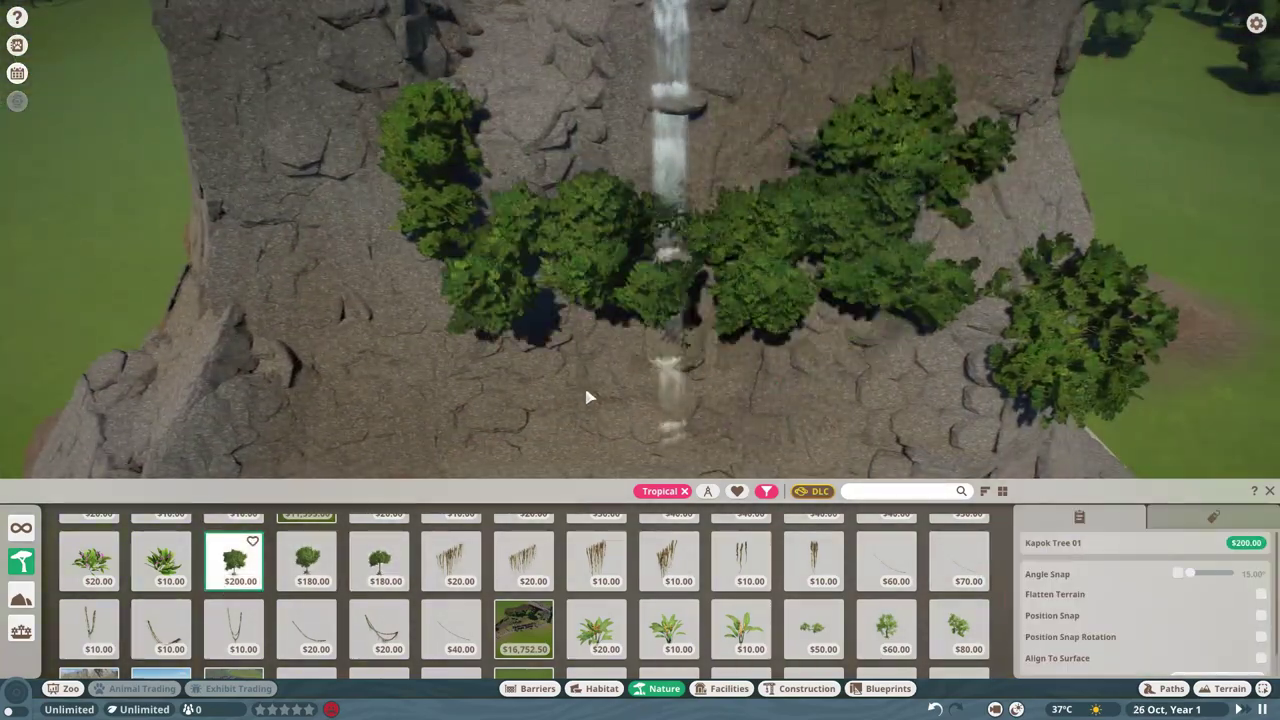
- Orbit to an angled overview of the tree-lined rock and waterfall
{"action": "left_click_drag", "start_coordinate": [590, 382], "coordinate": [647, 421]}
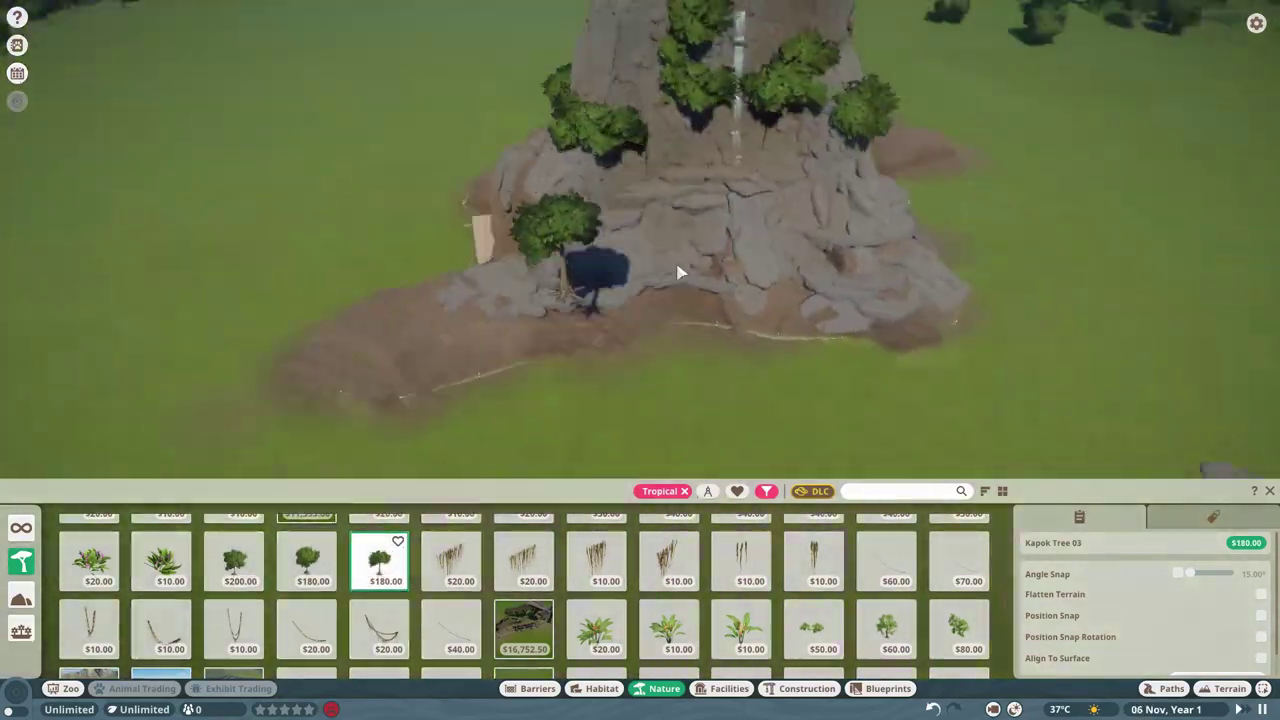
{"action": "scroll", "coordinate": [833, 340], "scroll_direction": "up", "scroll_amount": 5}
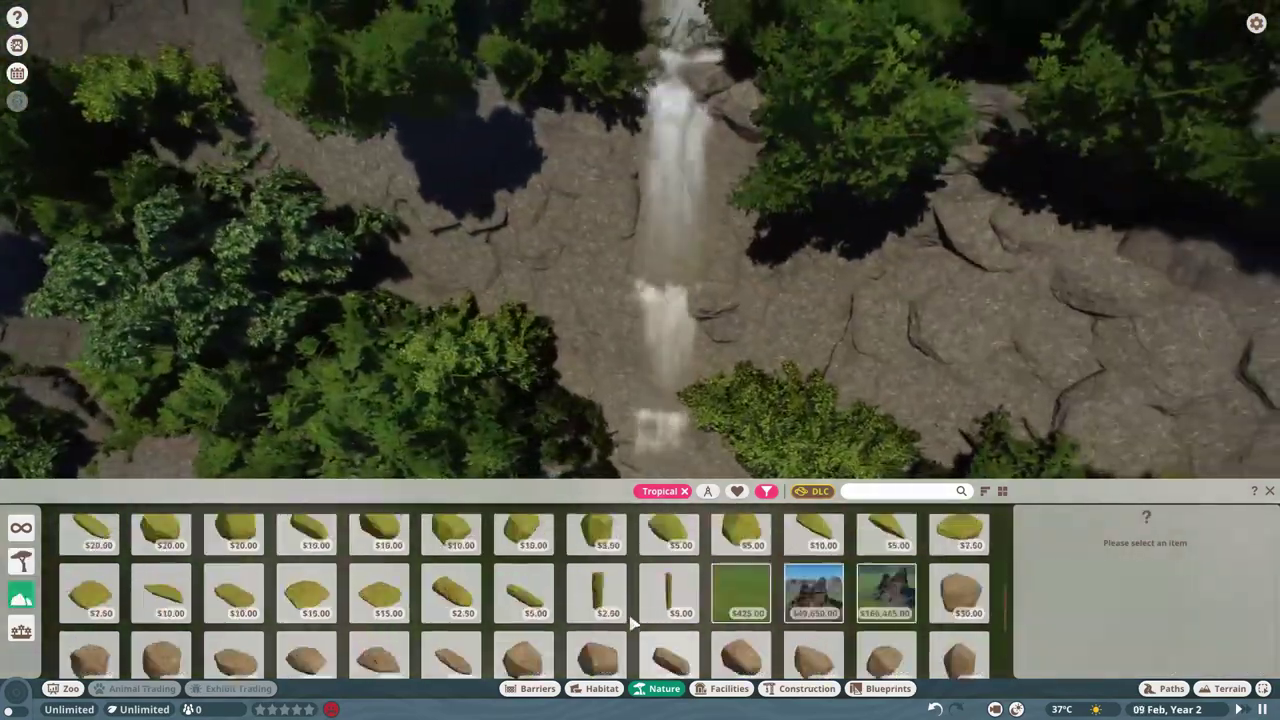
{"action": "scroll", "coordinate": [622, 622], "scroll_direction": "up", "scroll_amount": 2}
- Place and angle Dynamic Mossy Rock 04 and 01 boulders in the waterfall
{"action": "left_click", "coordinate": [450, 545]}
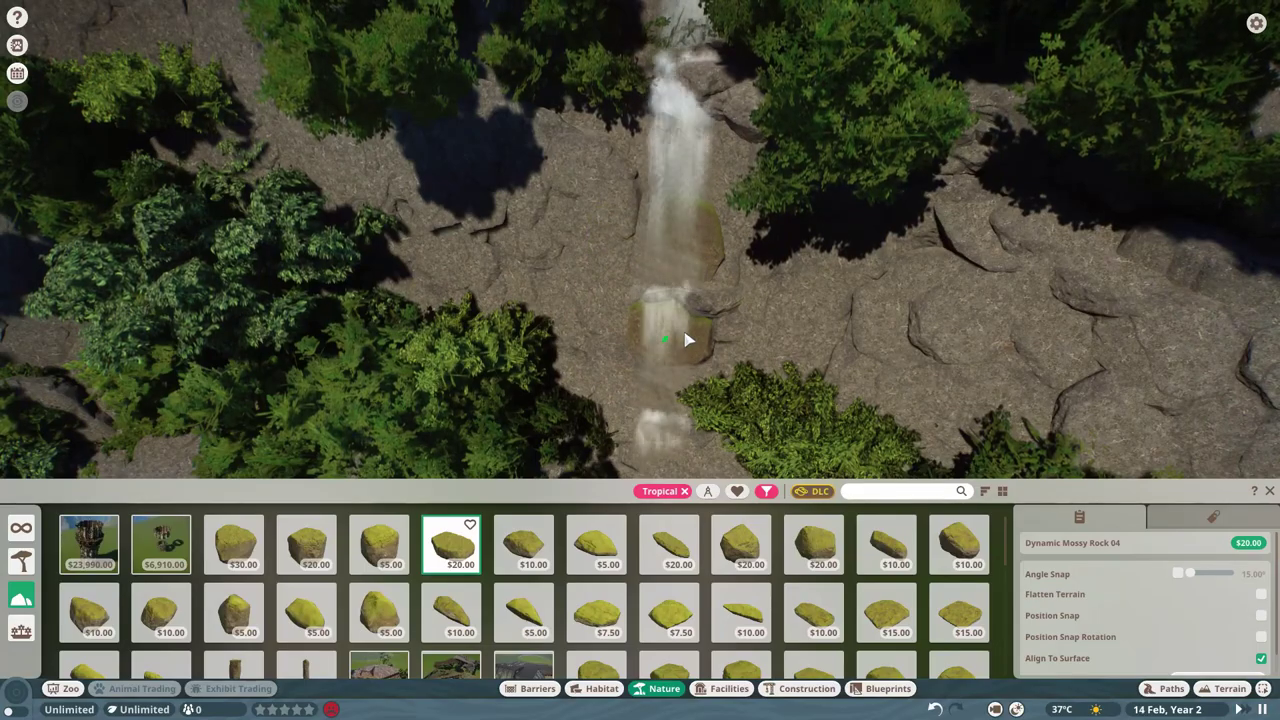
{"action": "scroll", "coordinate": [692, 340], "scroll_direction": "up", "scroll_amount": 3}
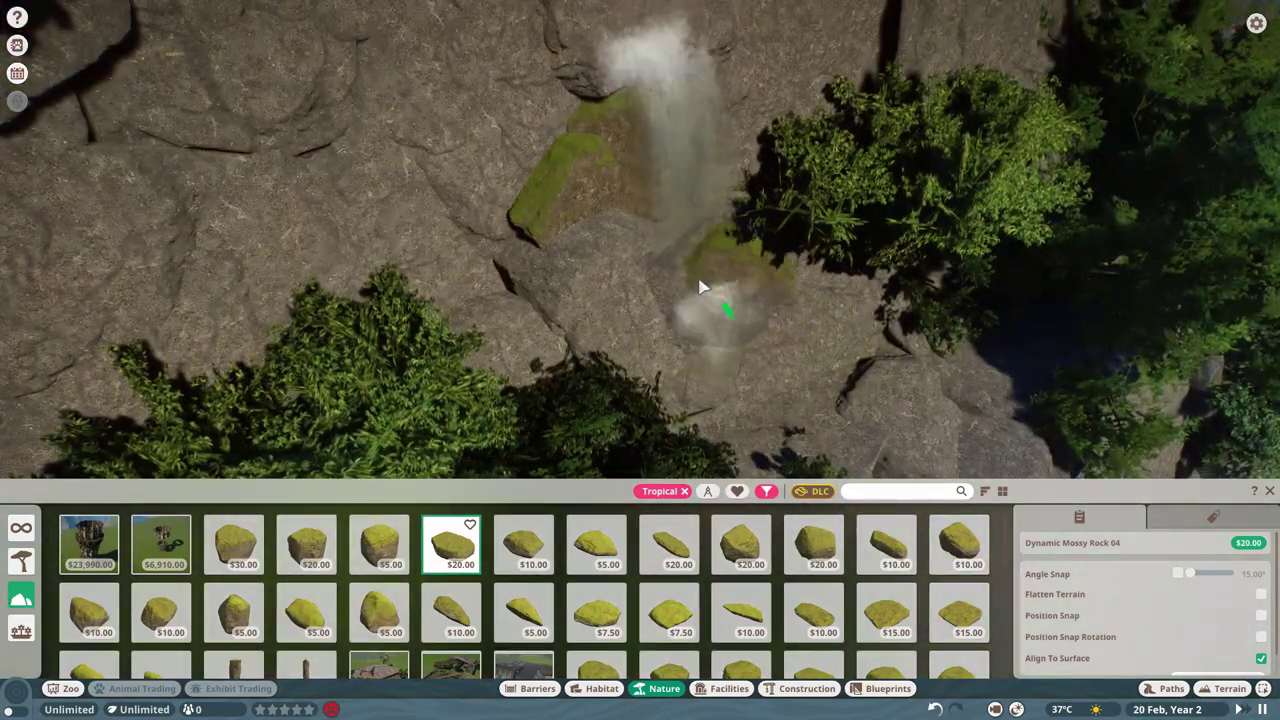
{"action": "key", "text": "q"}
{"action": "scroll", "coordinate": [838, 196], "scroll_direction": "down", "scroll_amount": 2}
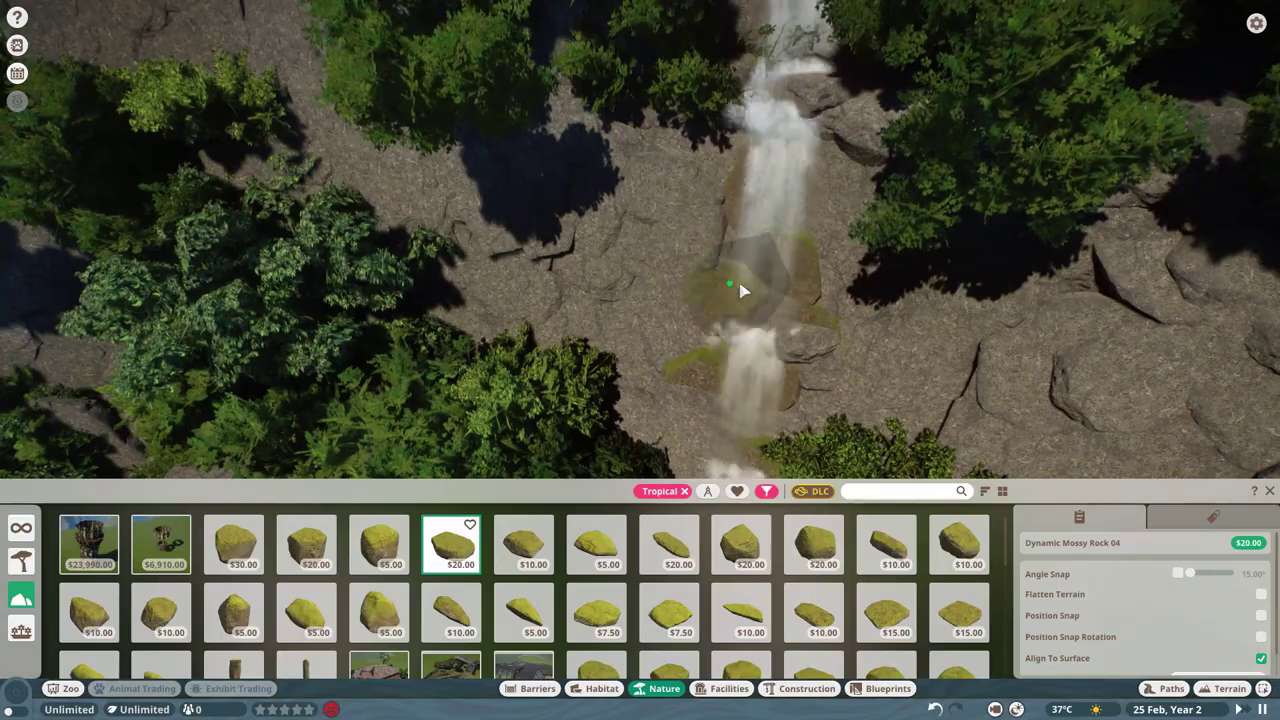
{"action": "left_click_drag", "start_coordinate": [740, 290], "coordinate": [857, 177]}
{"action": "key", "text": "Escape"}
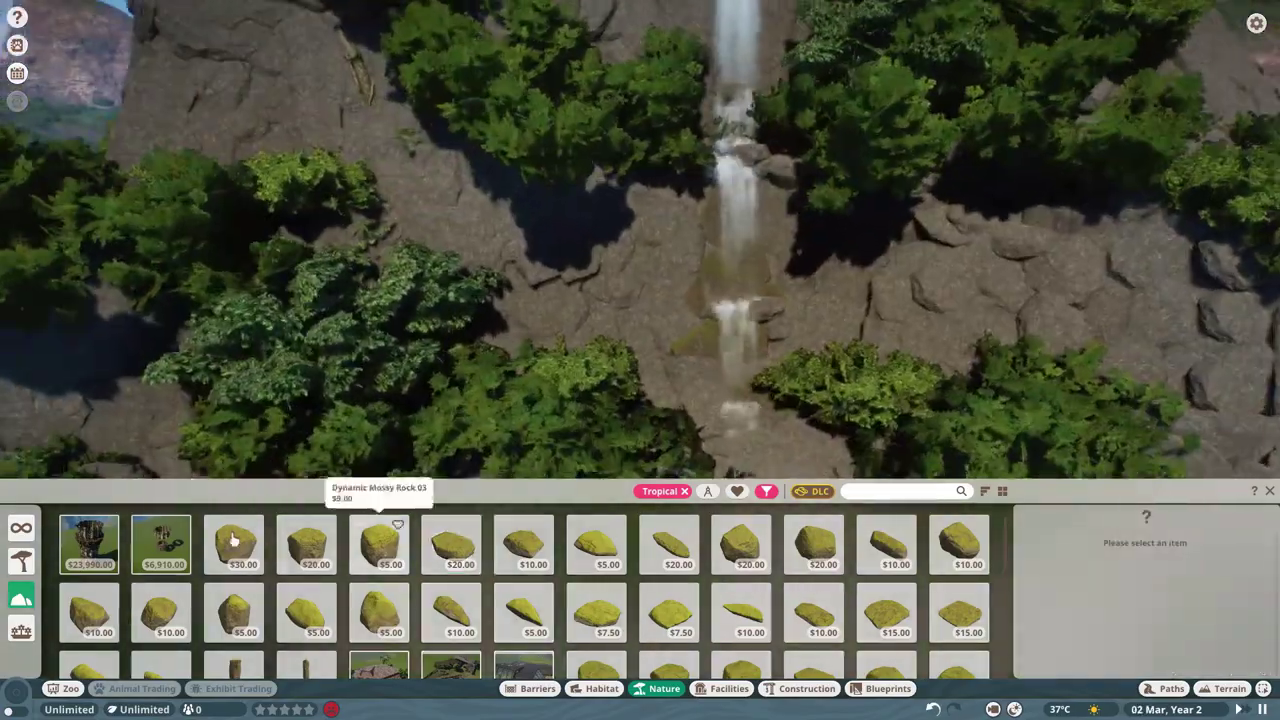
{"action": "left_click", "coordinate": [238, 545]}
{"action": "scroll", "coordinate": [706, 324], "scroll_direction": "up", "scroll_amount": 3}
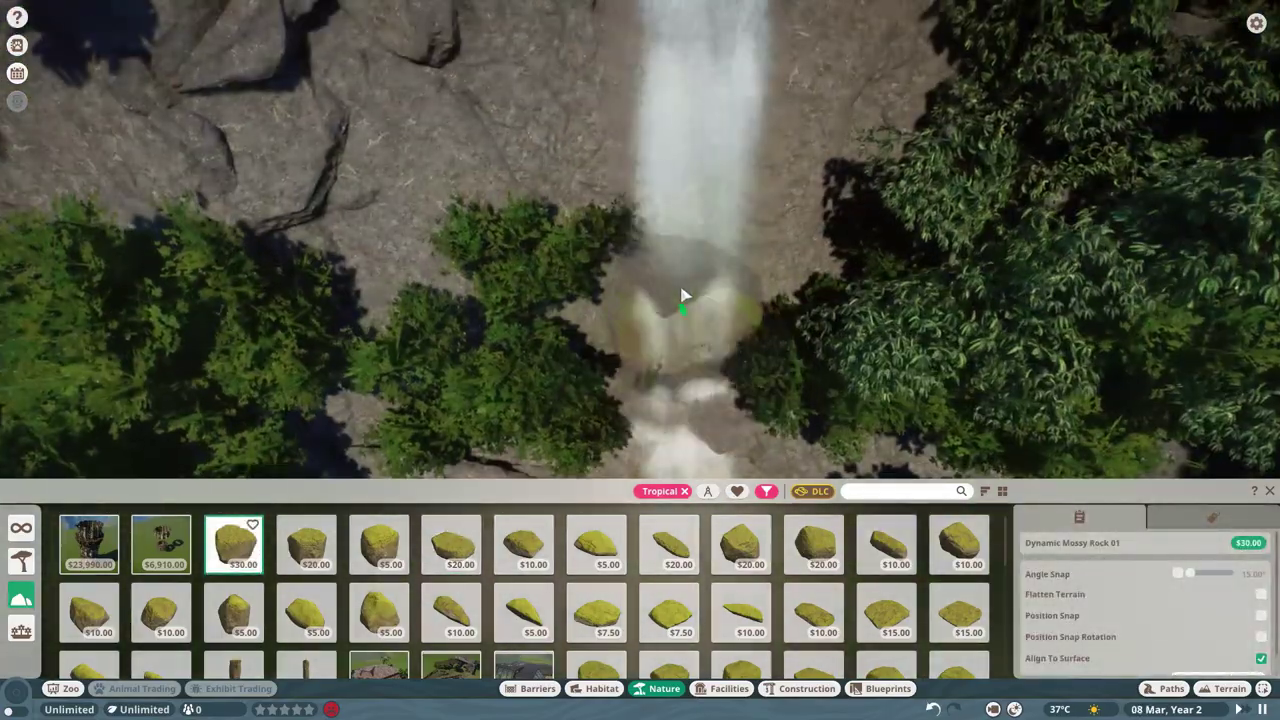
{"action": "scroll", "coordinate": [680, 297], "scroll_direction": "up", "scroll_amount": 2}
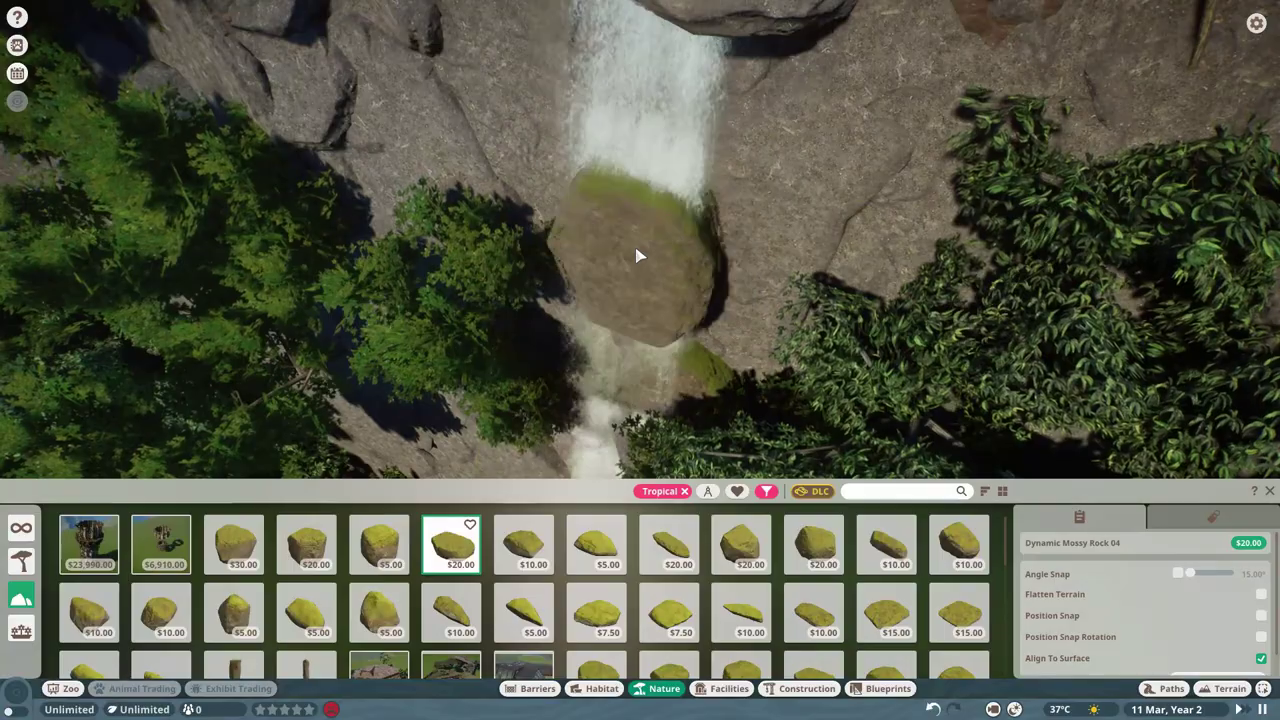
{"action": "scroll", "coordinate": [636, 256], "scroll_direction": "down", "scroll_amount": 5}
{"action": "scroll", "coordinate": [625, 220], "scroll_direction": "up", "scroll_amount": 3}
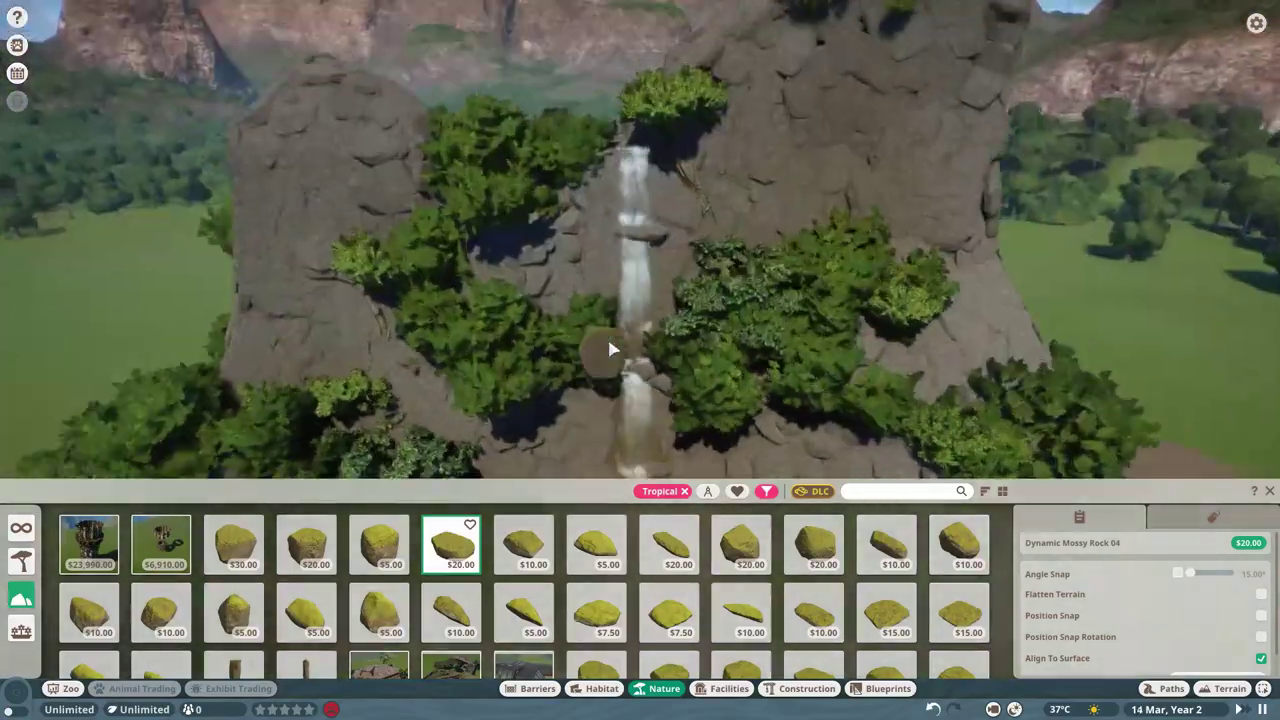
{"action": "scroll", "coordinate": [611, 184], "scroll_direction": "up", "scroll_amount": 3}
{"action": "scroll", "coordinate": [611, 250], "scroll_direction": "down", "scroll_amount": 2}
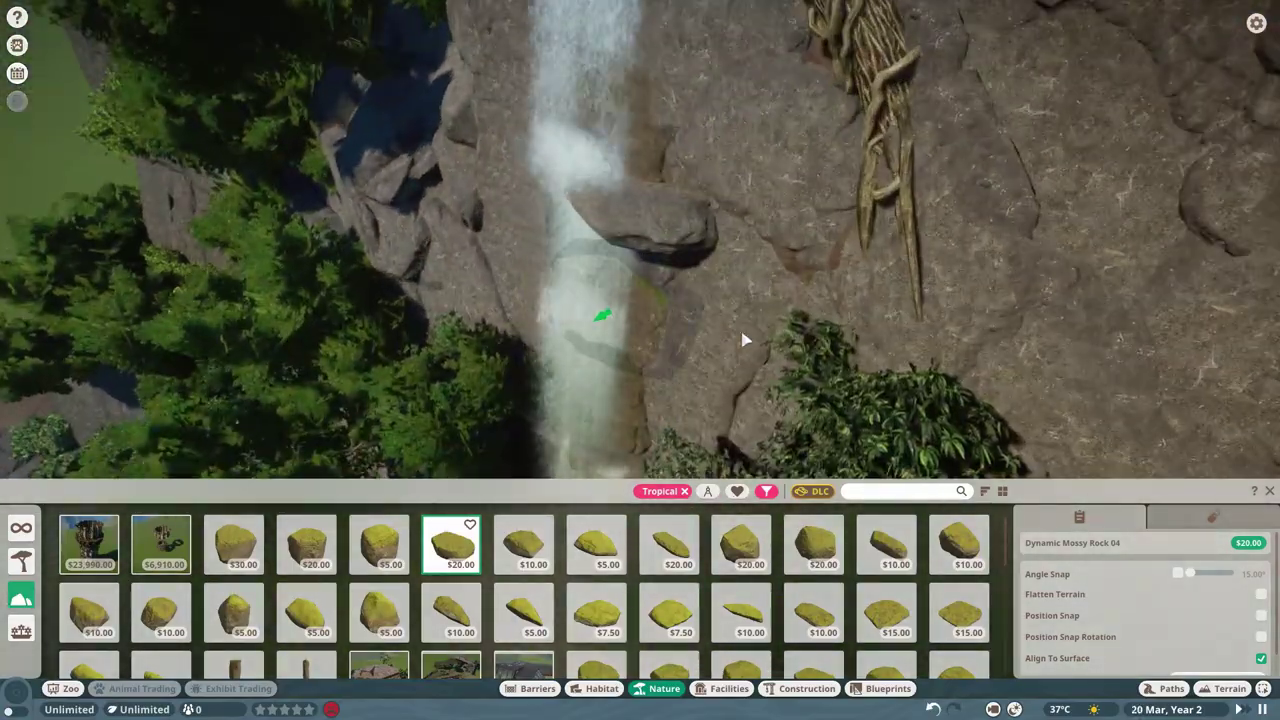
{"action": "scroll", "coordinate": [700, 370], "scroll_direction": "down", "scroll_amount": 2}
{"action": "left_click", "coordinate": [588, 414]}
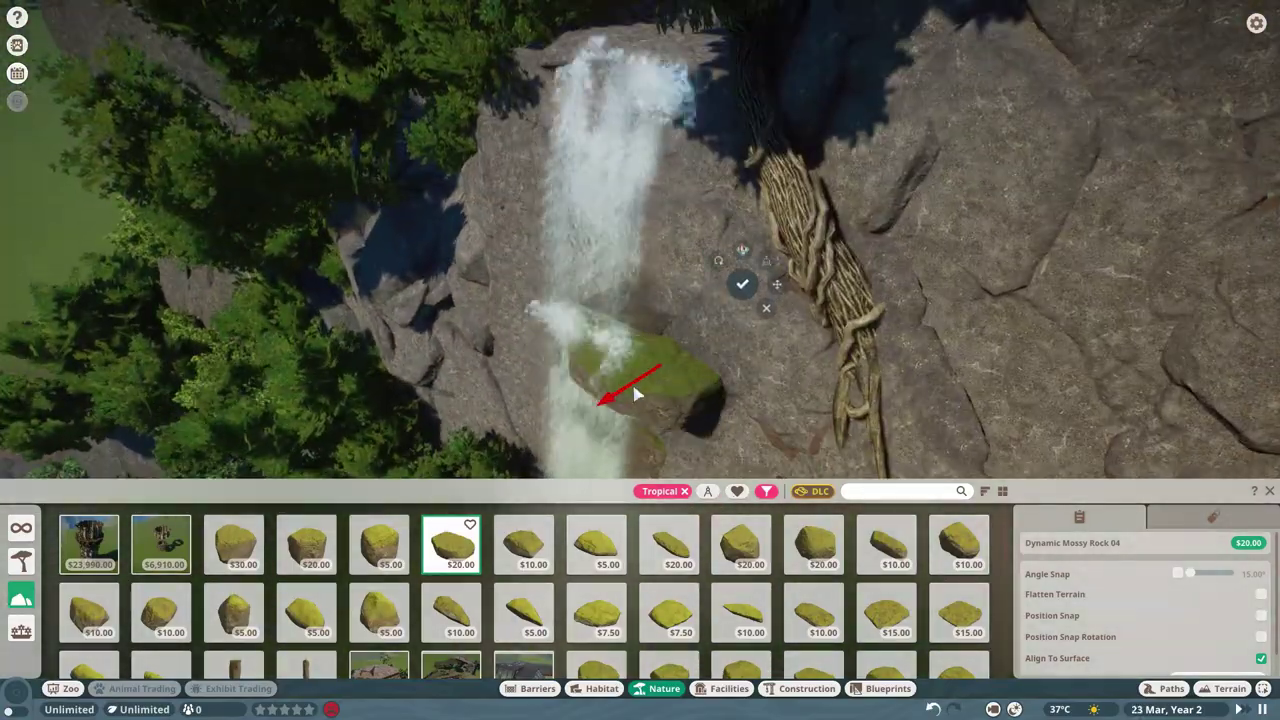
{"action": "scroll", "coordinate": [636, 394], "scroll_direction": "down", "scroll_amount": 5}
{"action": "scroll", "coordinate": [817, 365], "scroll_direction": "down", "scroll_amount": 5}
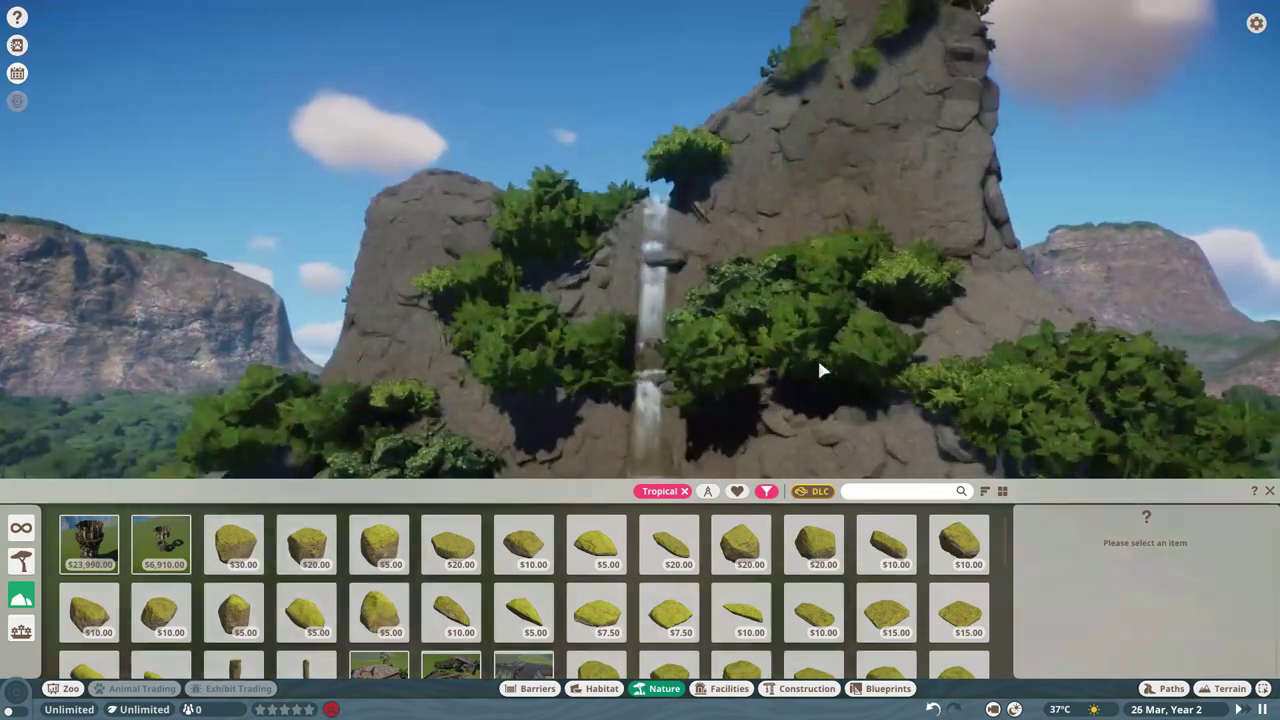
- Add Açaí Palms and Cecropia Tree 02 along the rock ledges around the waterfall
{"action": "right_click", "coordinate": [817, 370]}
{"action": "scroll", "coordinate": [716, 504], "scroll_direction": "up", "scroll_amount": 2}
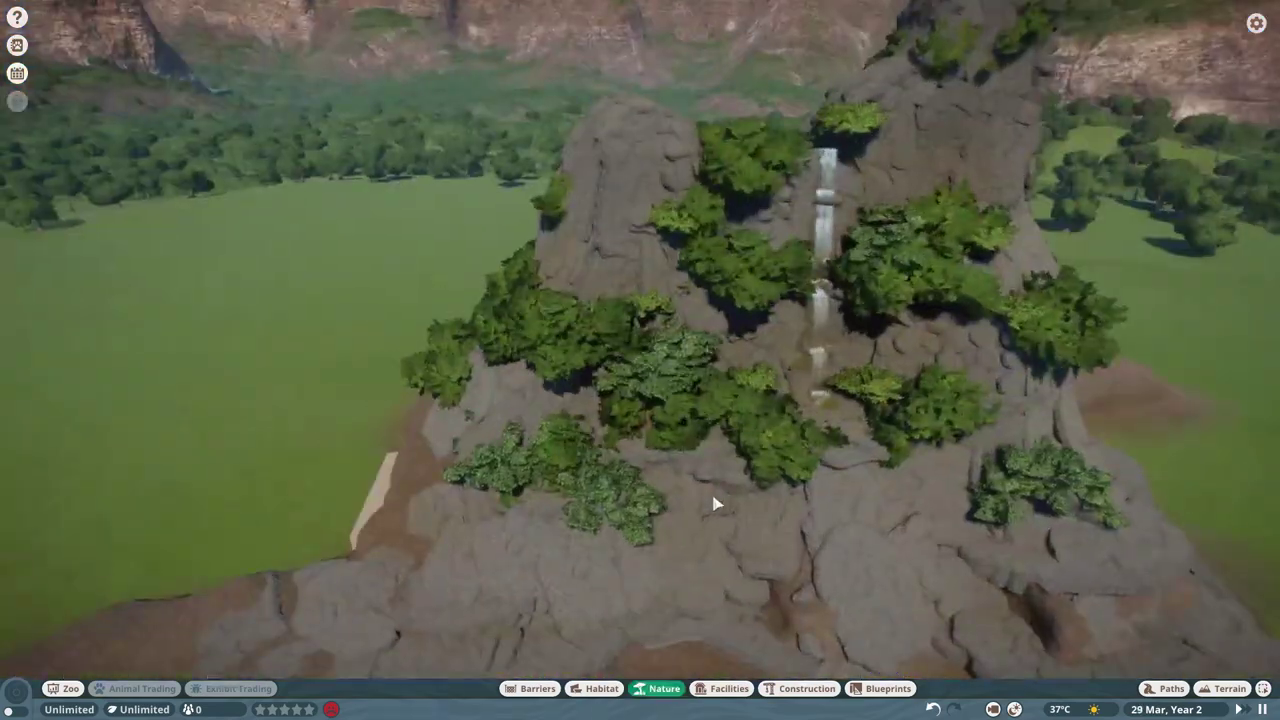
{"action": "scroll", "coordinate": [716, 504], "scroll_direction": "up", "scroll_amount": 5}
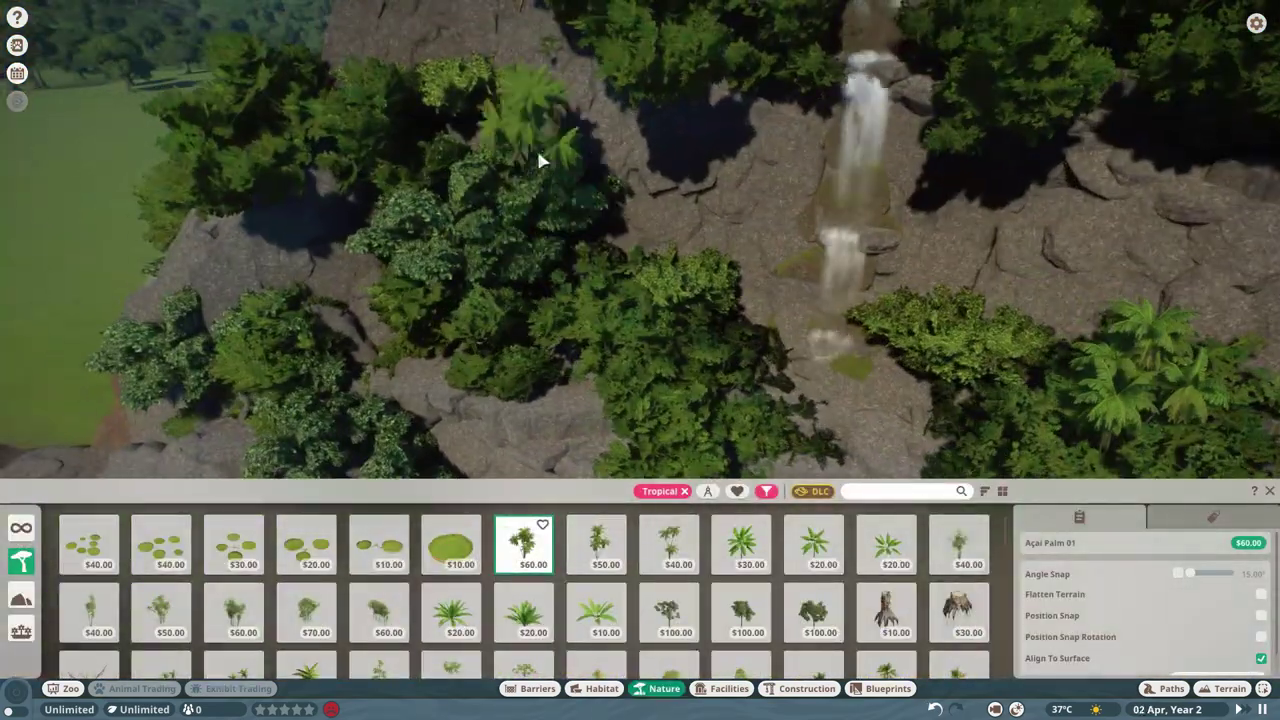
{"action": "scroll", "coordinate": [536, 147], "scroll_direction": "up", "scroll_amount": 2}
{"action": "scroll", "coordinate": [640, 277], "scroll_direction": "down", "scroll_amount": 3}
{"action": "scroll", "coordinate": [766, 343], "scroll_direction": "down", "scroll_amount": 3}
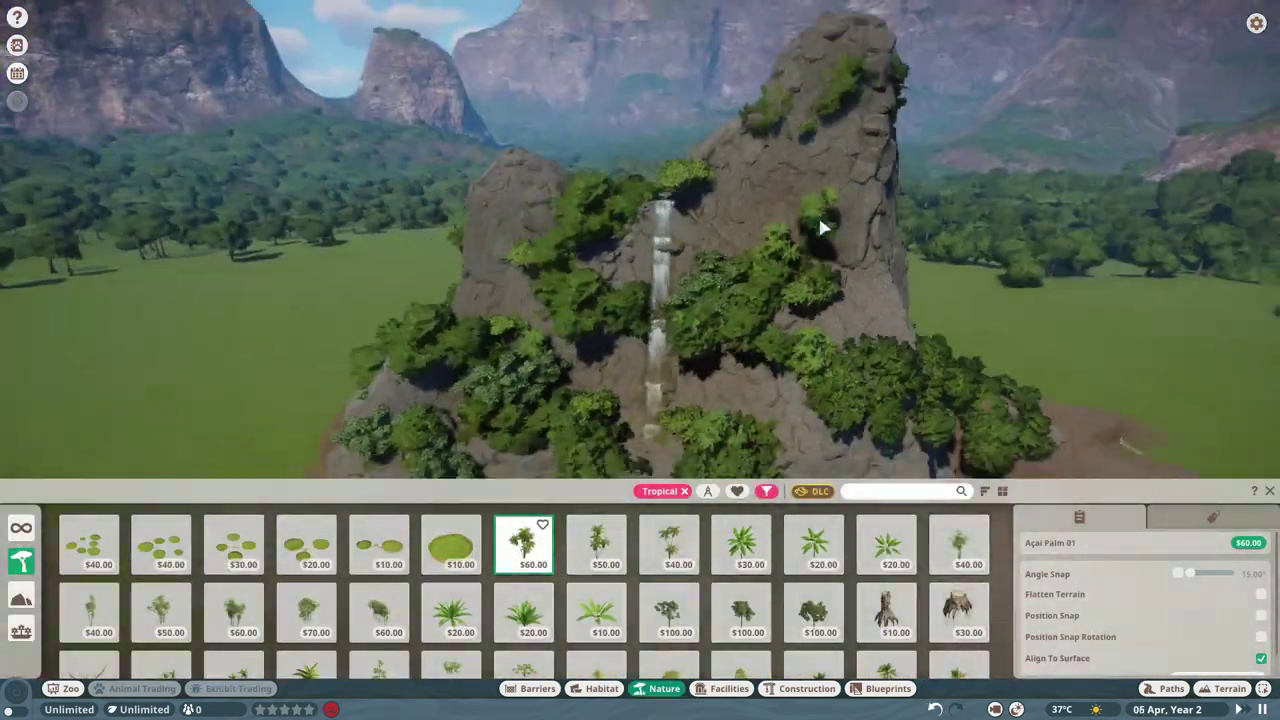
{"action": "scroll", "coordinate": [527, 437], "scroll_direction": "up", "scroll_amount": 2}
{"action": "scroll", "coordinate": [512, 452], "scroll_direction": "up", "scroll_amount": 3}
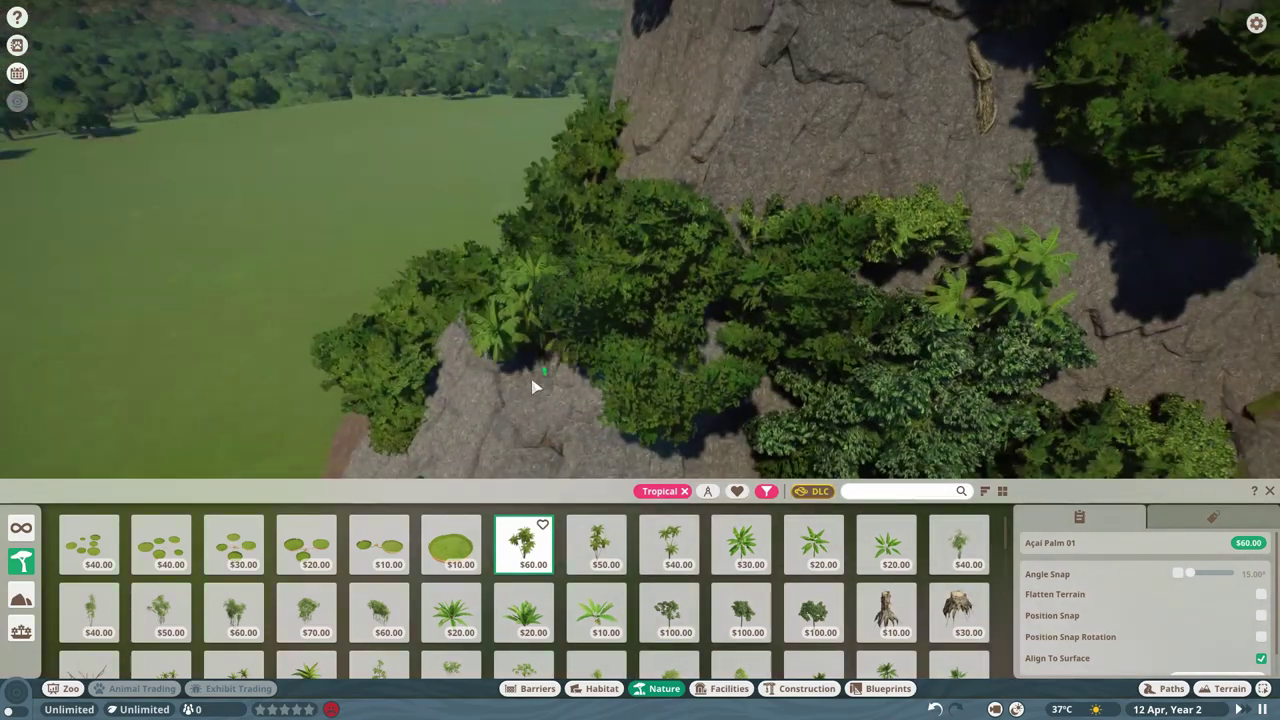
{"action": "scroll", "coordinate": [447, 358], "scroll_direction": "up", "scroll_amount": 3}
{"action": "scroll", "coordinate": [702, 250], "scroll_direction": "up", "scroll_amount": 2}
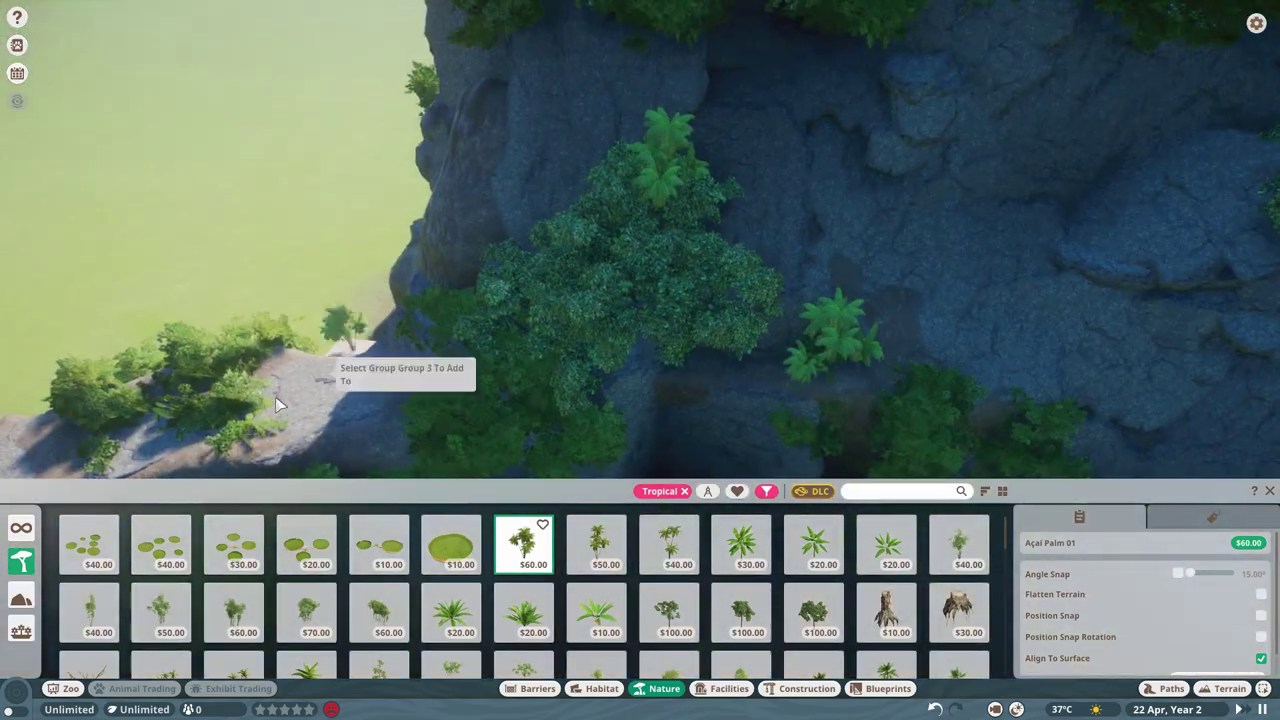
{"action": "scroll", "coordinate": [641, 330], "scroll_direction": "down", "scroll_amount": 3}
{"action": "scroll", "coordinate": [529, 151], "scroll_direction": "up", "scroll_amount": 3}
{"action": "right_click", "coordinate": [394, 400]}
{"action": "scroll", "coordinate": [519, 481], "scroll_direction": "down", "scroll_amount": 3}
{"action": "scroll", "coordinate": [519, 560], "scroll_direction": "down", "scroll_amount": 2}
{"action": "left_click", "coordinate": [451, 555]}
{"action": "scroll", "coordinate": [590, 428], "scroll_direction": "up", "scroll_amount": 3}
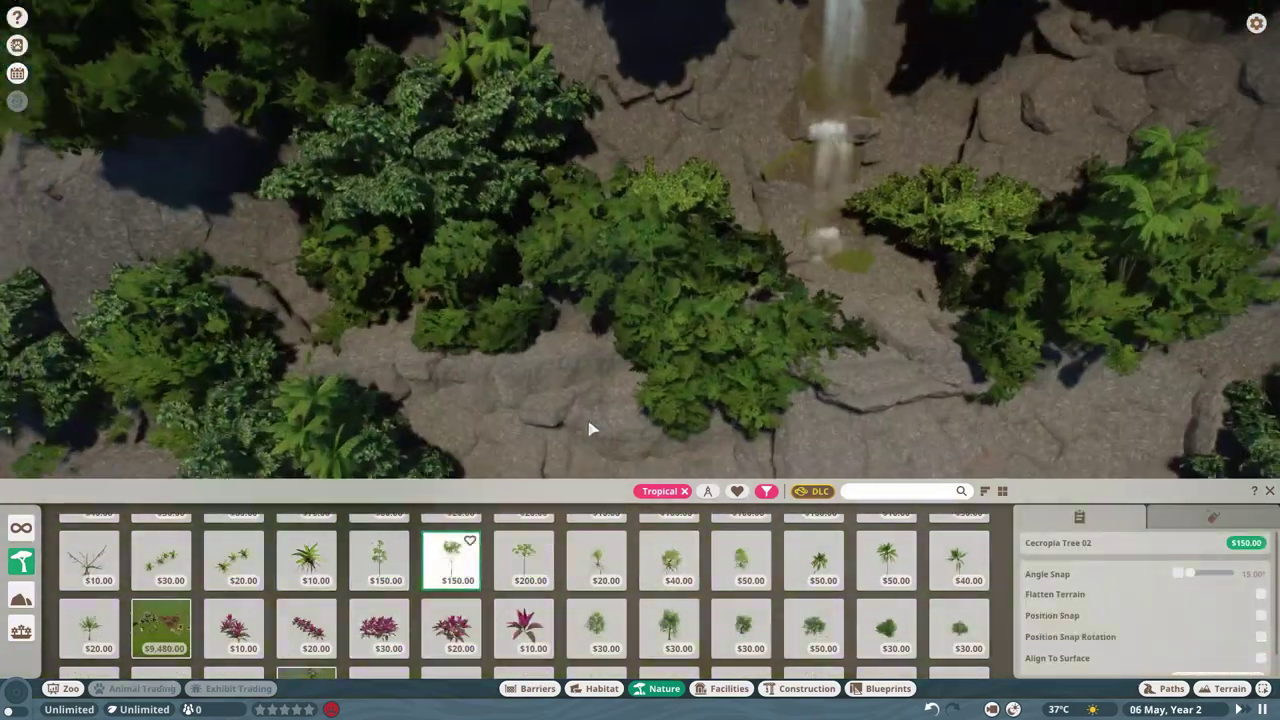
{"action": "scroll", "coordinate": [571, 423], "scroll_direction": "down", "scroll_amount": 3}
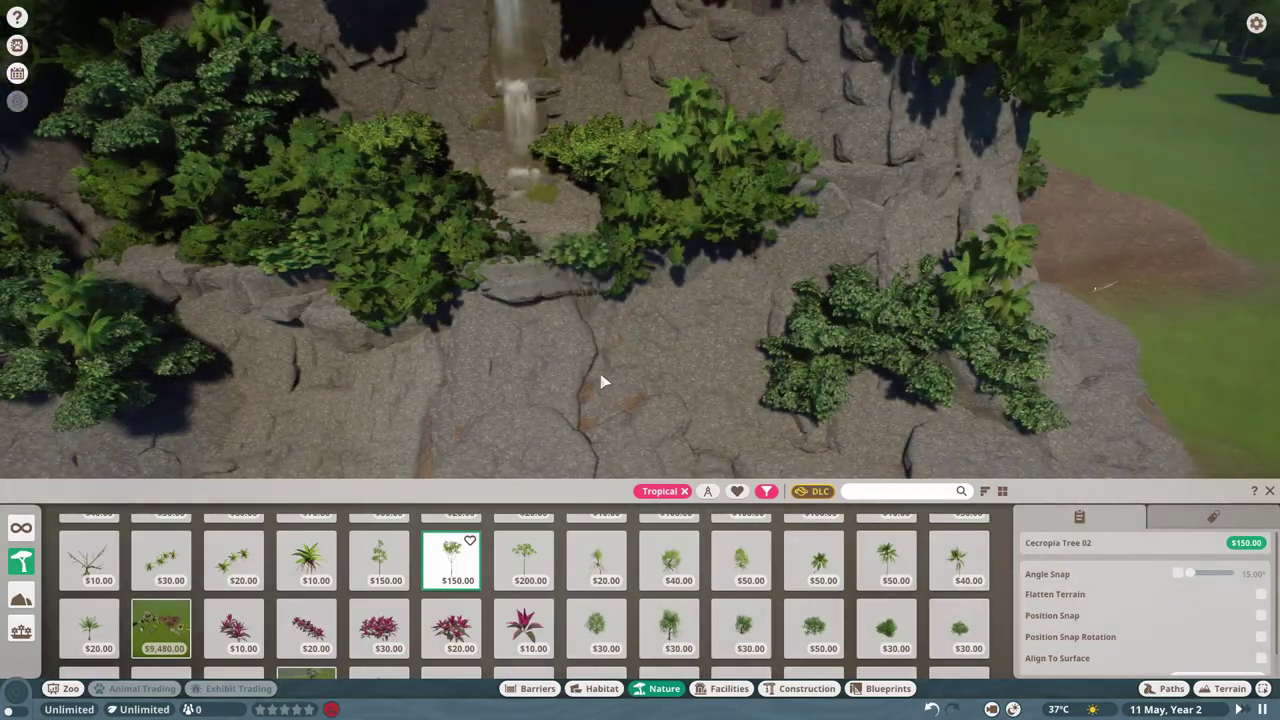
{"action": "key", "text": "d"}
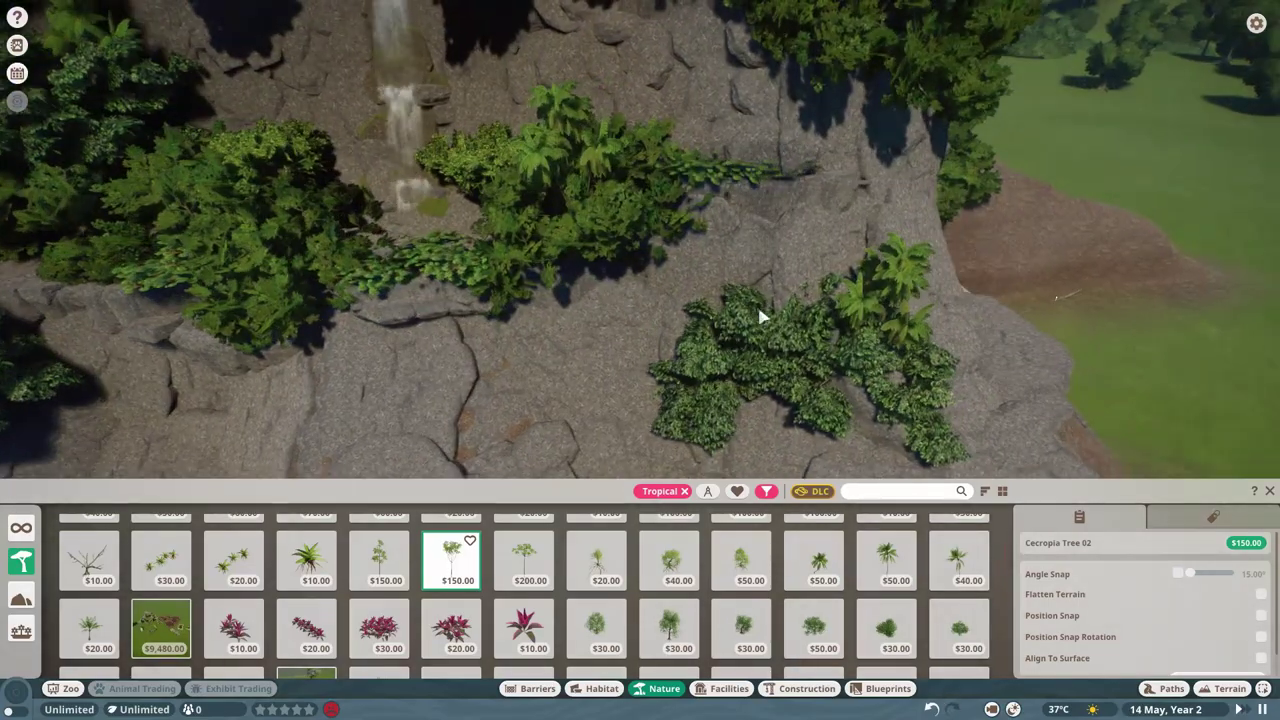
{"action": "mouse_move", "coordinate": [757, 304]}
{"action": "left_mouse_down"}
{"action": "mouse_move", "coordinate": [464, 310]}
{"action": "mouse_move", "coordinate": [337, 463]}
{"action": "mouse_move", "coordinate": [762, 378]}
{"action": "mouse_move", "coordinate": [697, 360]}
{"action": "mouse_move", "coordinate": [606, 380]}
{"action": "mouse_move", "coordinate": [651, 426]}
{"action": "mouse_move", "coordinate": [715, 396]}
{"action": "left_mouse_up"}
{"action": "scroll", "coordinate": [866, 346], "scroll_direction": "down", "scroll_amount": 10}
{"action": "scroll", "coordinate": [457, 571], "scroll_direction": "down", "scroll_amount": 3}
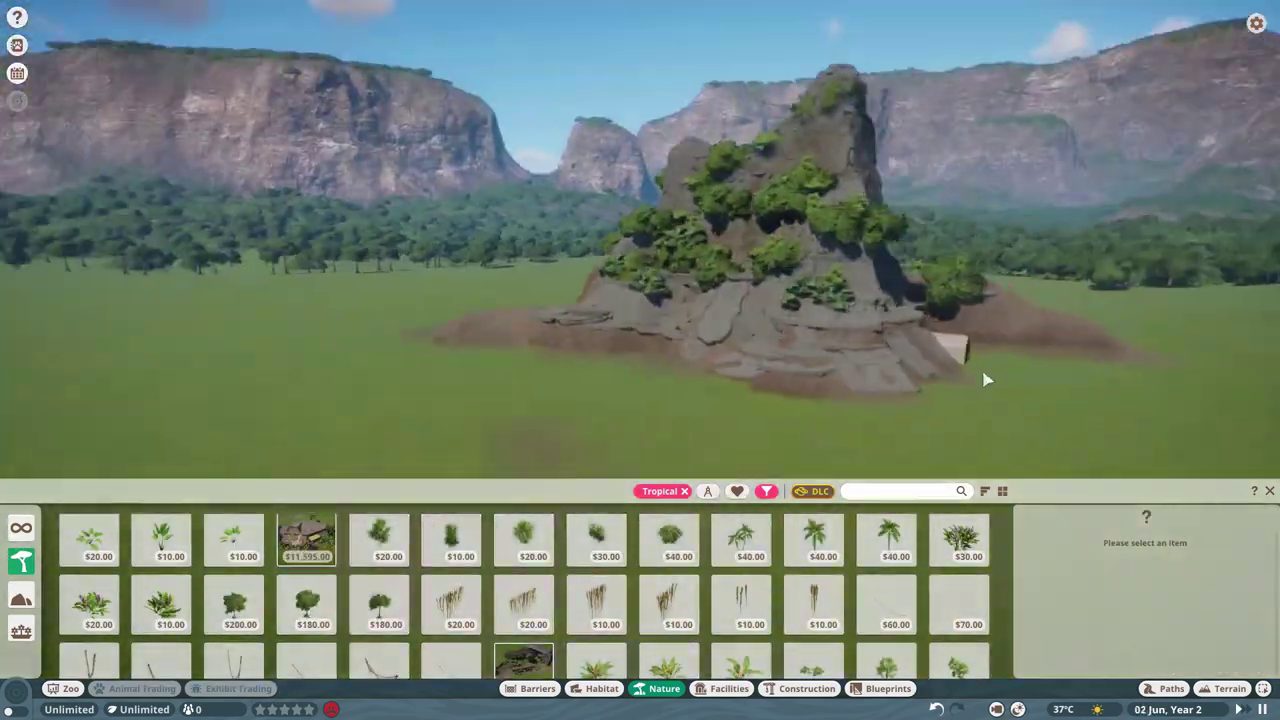
{"action": "scroll", "coordinate": [985, 380], "scroll_direction": "up", "scroll_amount": 5}
{"action": "left_click_drag", "start_coordinate": [920, 437], "coordinate": [480, 360]}
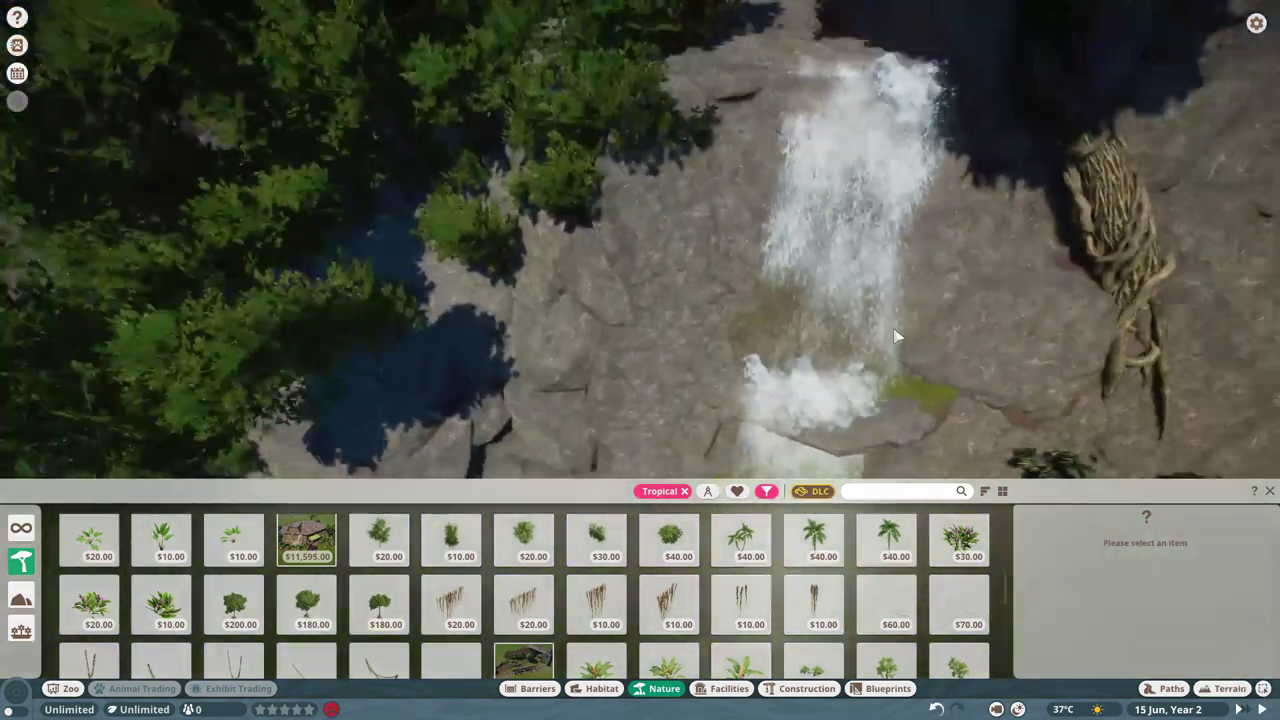
{"action": "scroll", "coordinate": [352, 621], "scroll_direction": "down", "scroll_amount": 1}
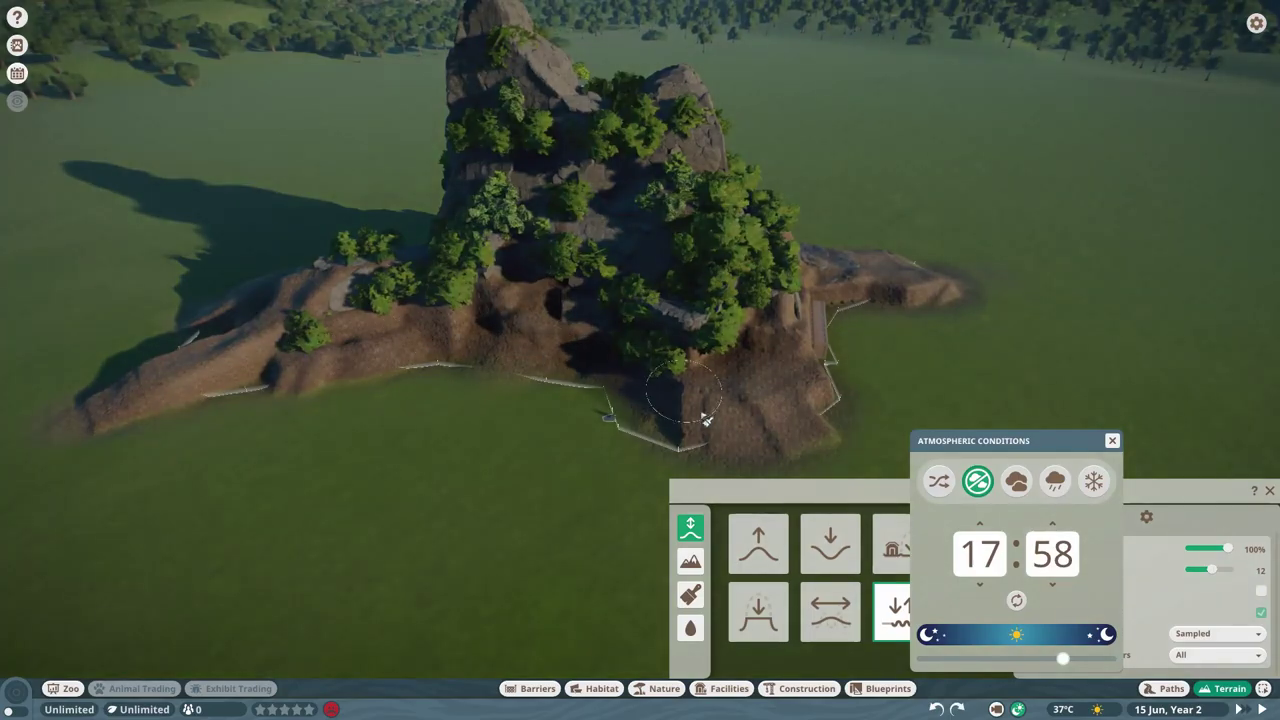
- Switch the terrain tool to Raise
{"action": "key", "text": "1"}
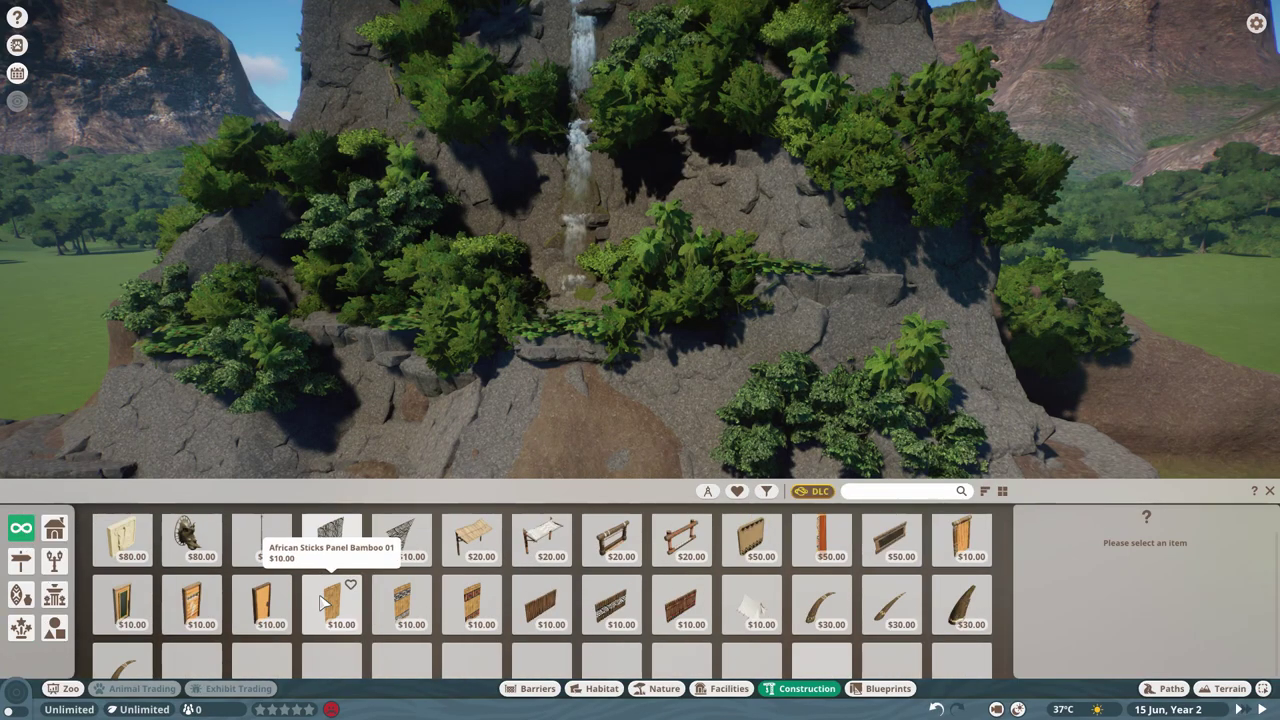
{"action": "scroll", "coordinate": [558, 600], "scroll_direction": "down", "scroll_amount": 10}
{"action": "scroll", "coordinate": [558, 645], "scroll_direction": "up", "scroll_amount": 5}
- Pick the saved Mountain Top blueprint from the Blueprints catalogue
{"action": "left_click", "coordinate": [888, 688]}
{"action": "left_click", "coordinate": [20, 627]}
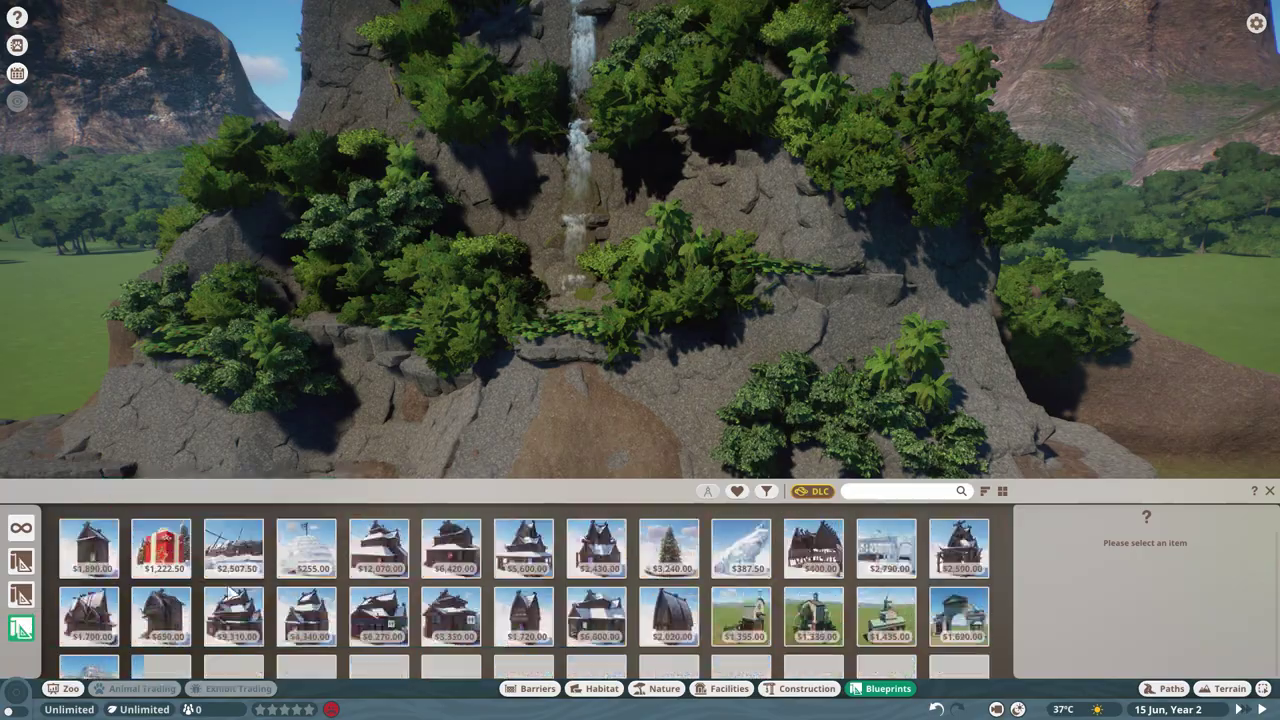
{"action": "scroll", "coordinate": [488, 405], "scroll_direction": "up", "scroll_amount": 3}
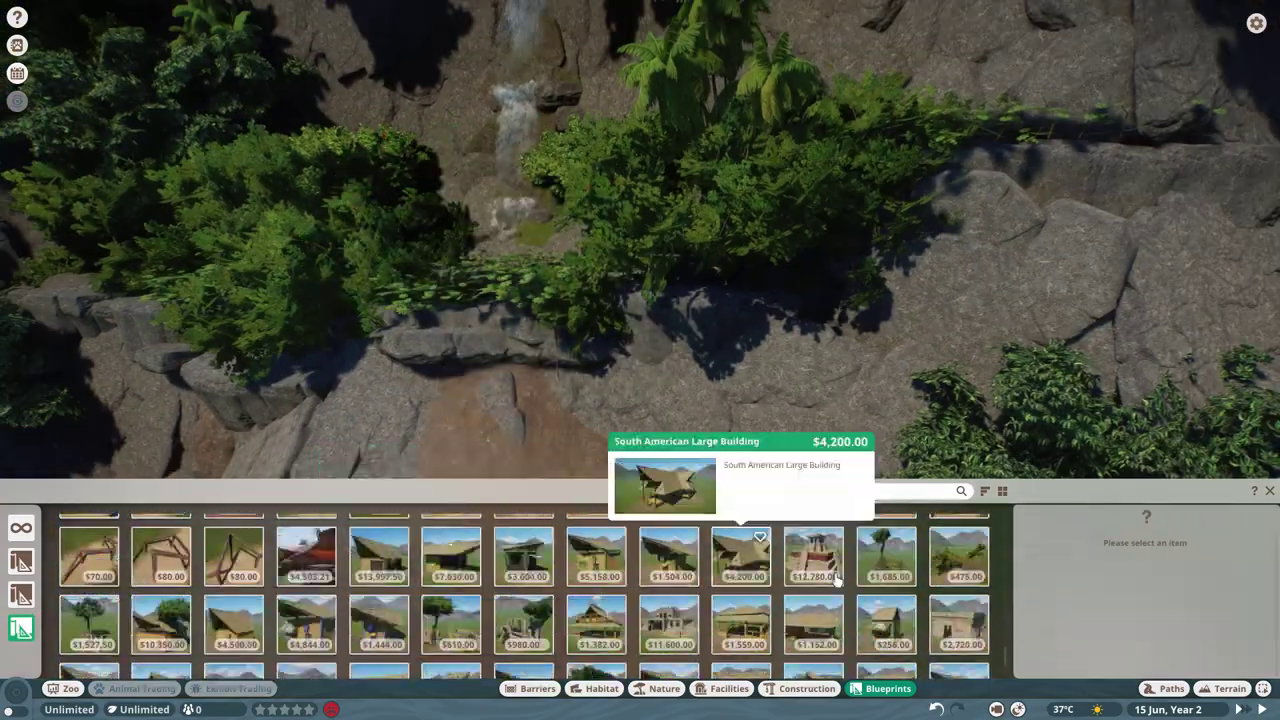
{"action": "right_click", "coordinate": [580, 386]}
{"action": "scroll", "coordinate": [580, 386], "scroll_direction": "down", "scroll_amount": 6}
{"action": "scroll", "coordinate": [580, 386], "scroll_direction": "down", "scroll_amount": 2}
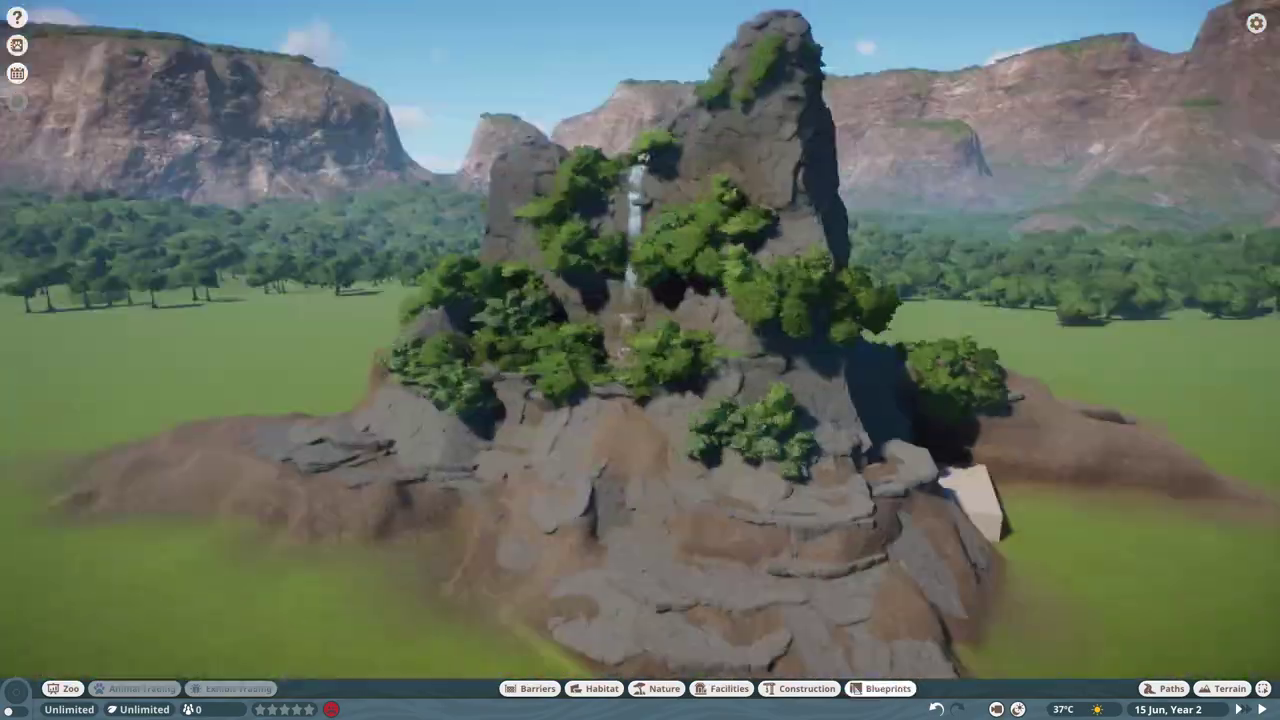
- Place Mountain Top in the zoo and position it with the rotate and move gizmo
{"action": "left_click_drag", "start_coordinate": [657, 380], "coordinate": [657, 380]}
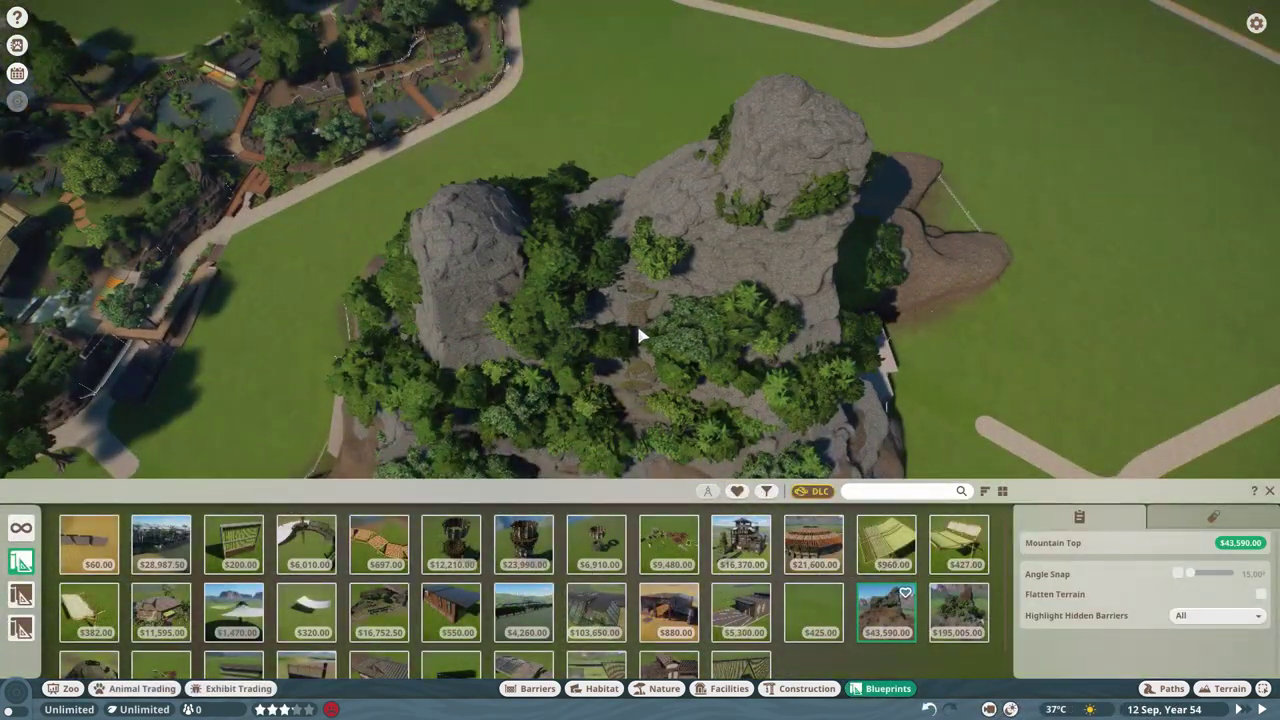
{"action": "scroll", "coordinate": [651, 363], "scroll_direction": "up", "scroll_amount": 5}
{"action": "left_click", "coordinate": [622, 198]}
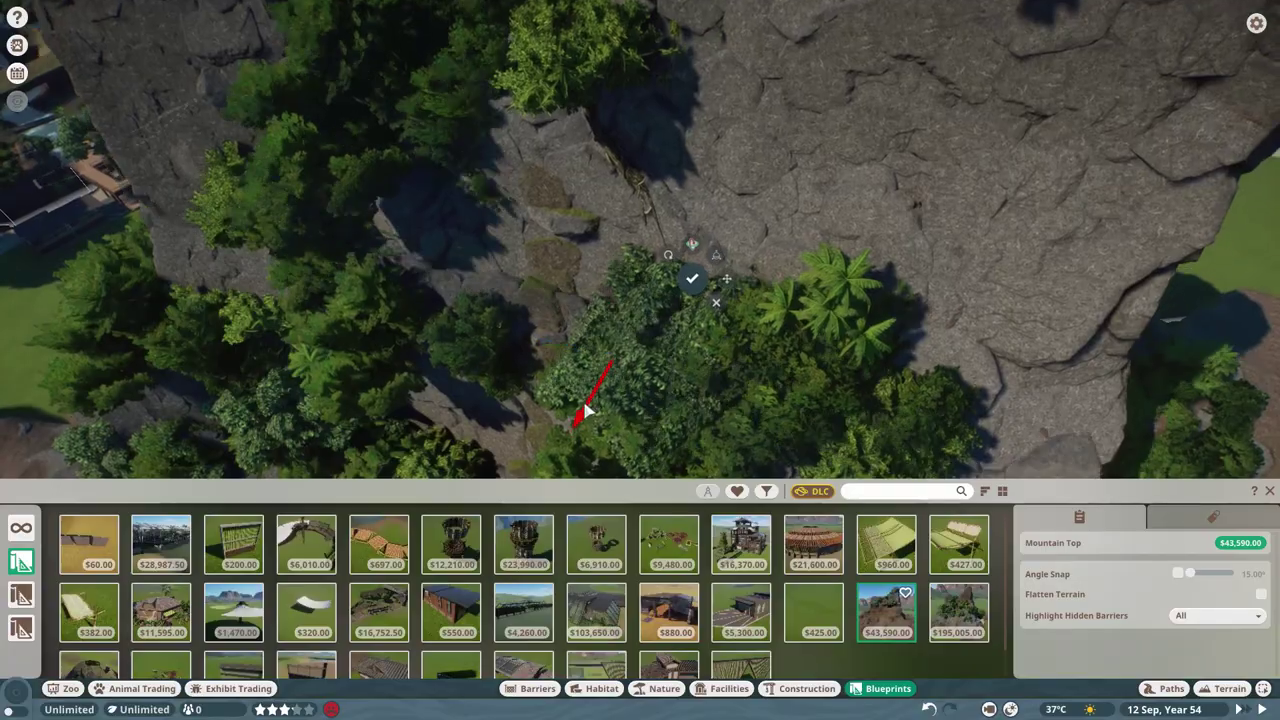
{"action": "key", "text": "Tab"}
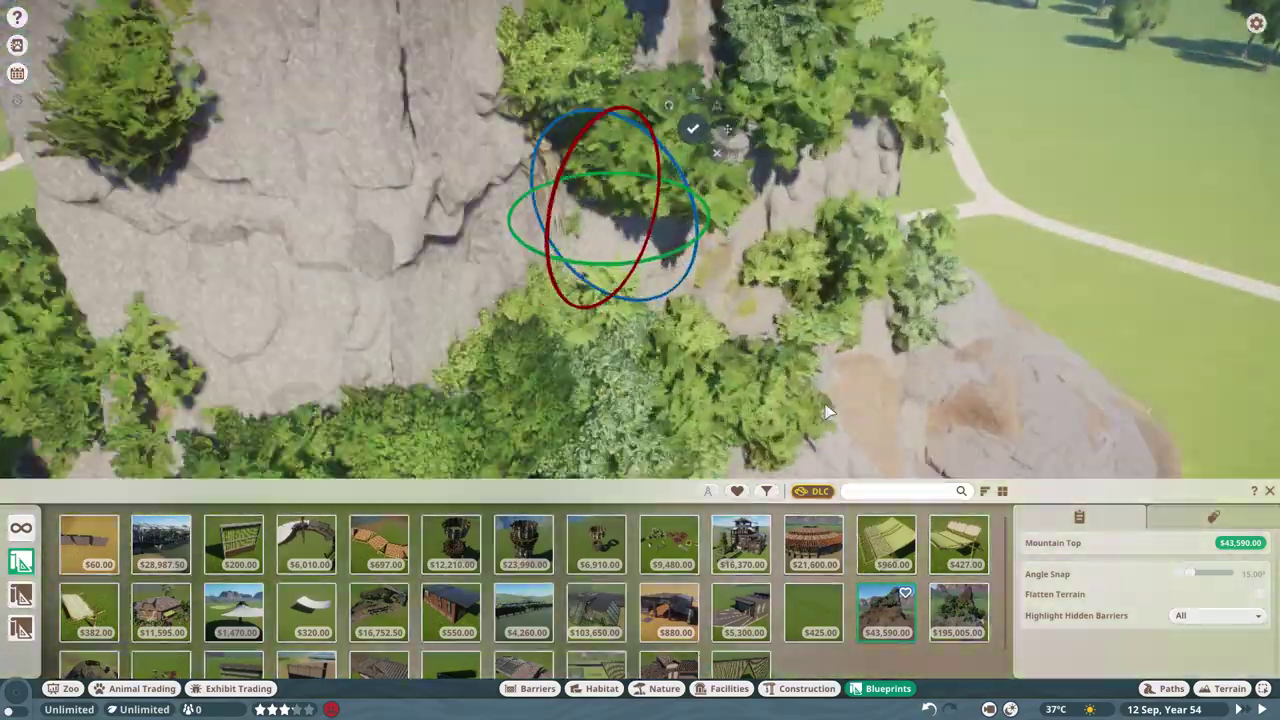
{"action": "key", "text": "Tab"}
{"action": "key", "text": "e"}
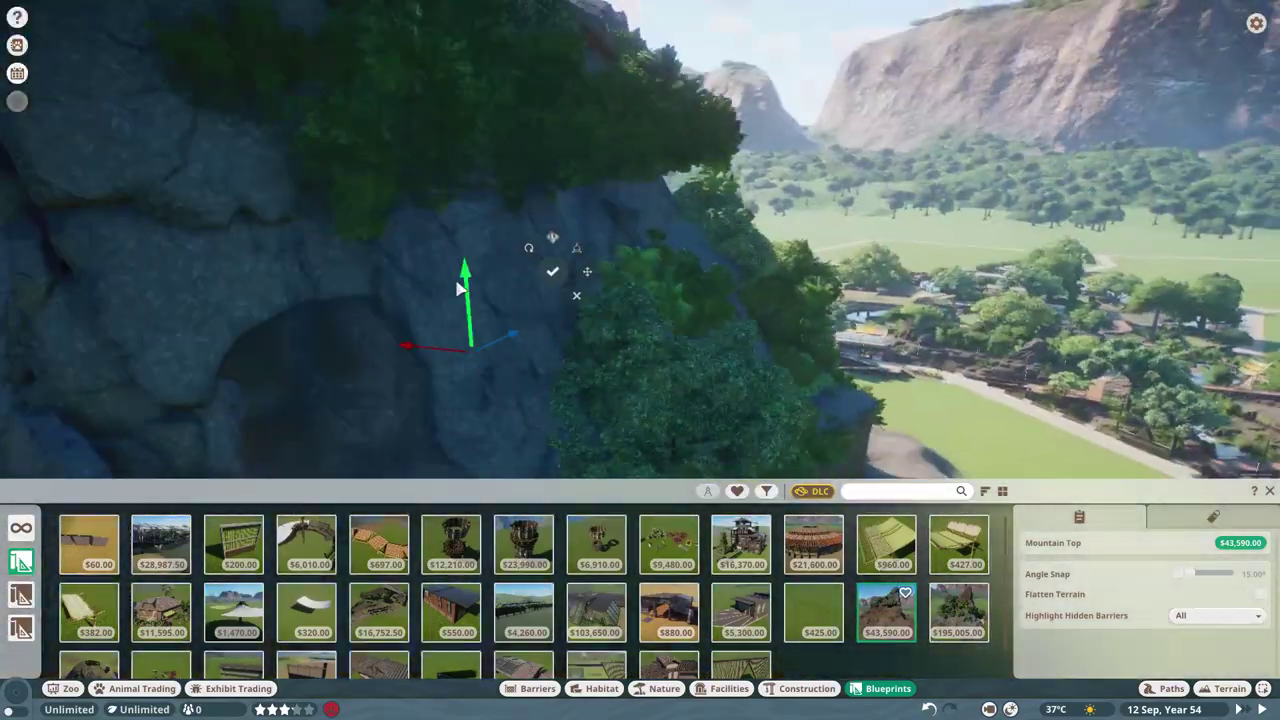